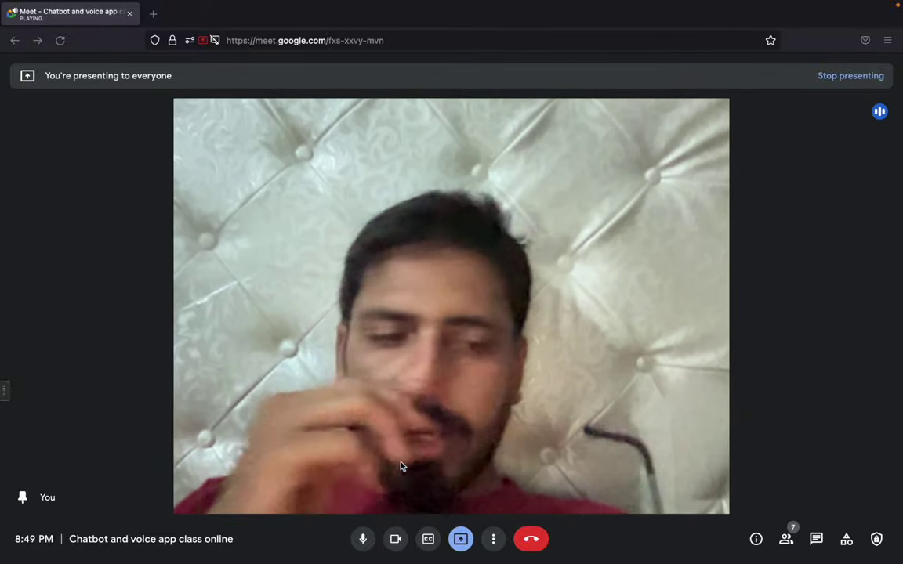
Switch to the desktop showing the chatbot development course outline
key("ctrl+Left")
key("ctrl+Left")
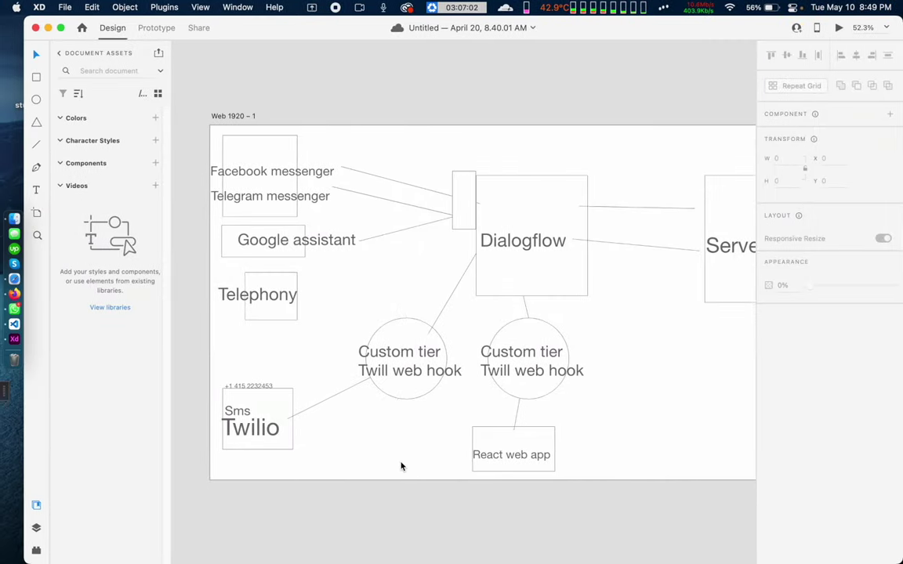
Switch to Safari and load twilio.com in a new tab
key("super+Tab")
key("super+Tab")
key("super+Tab")
key("super+Tab")
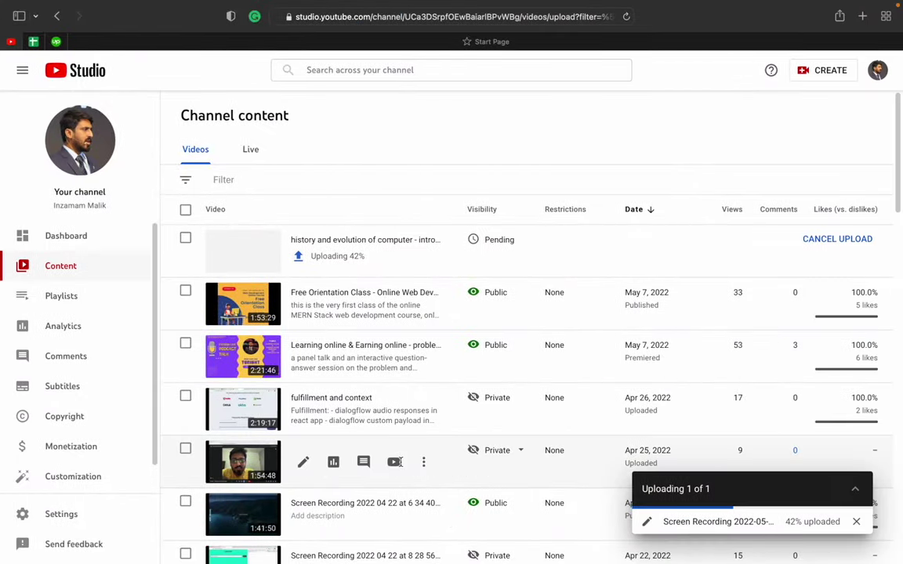
key("super+t")
type("t")
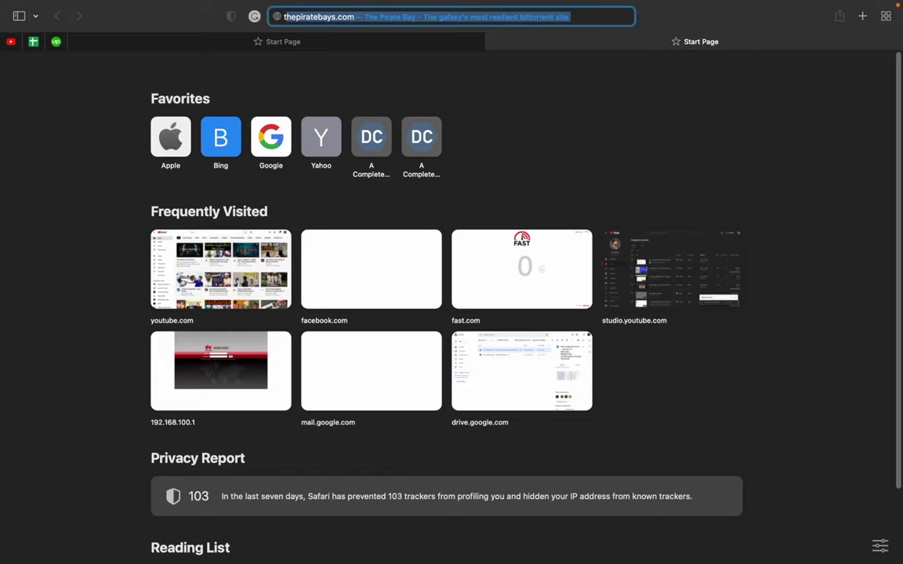
type("wilio")
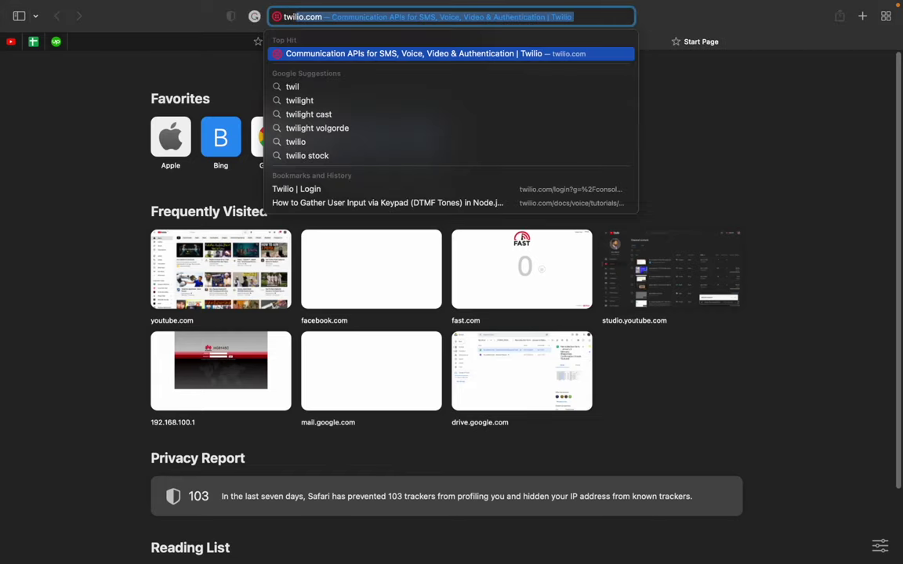
key("Return")
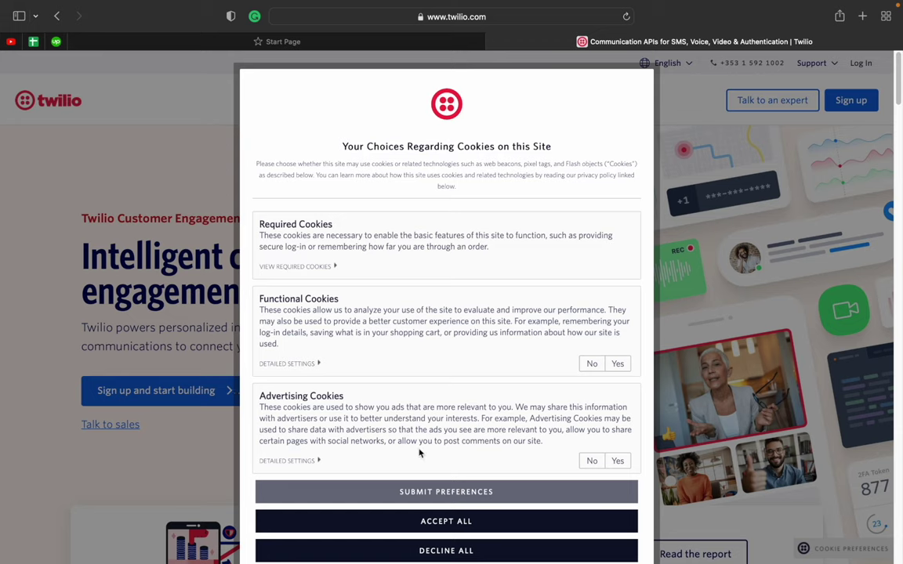
Accept all Twilio cookies, dismiss the confirmation, and return to the Google Meet call
left_click(436, 522)
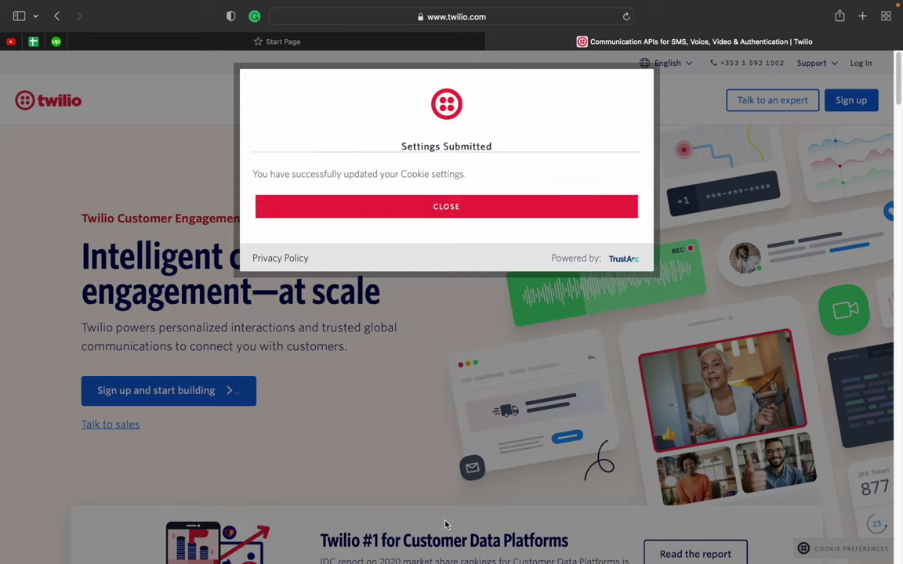
left_click(446, 207)
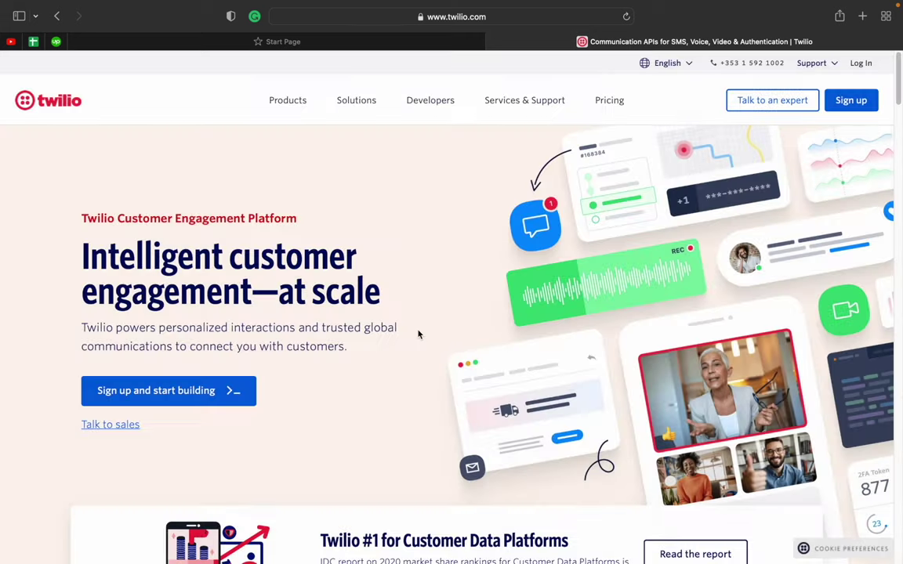
key("ctrl+Right")
key("ctrl+Right")
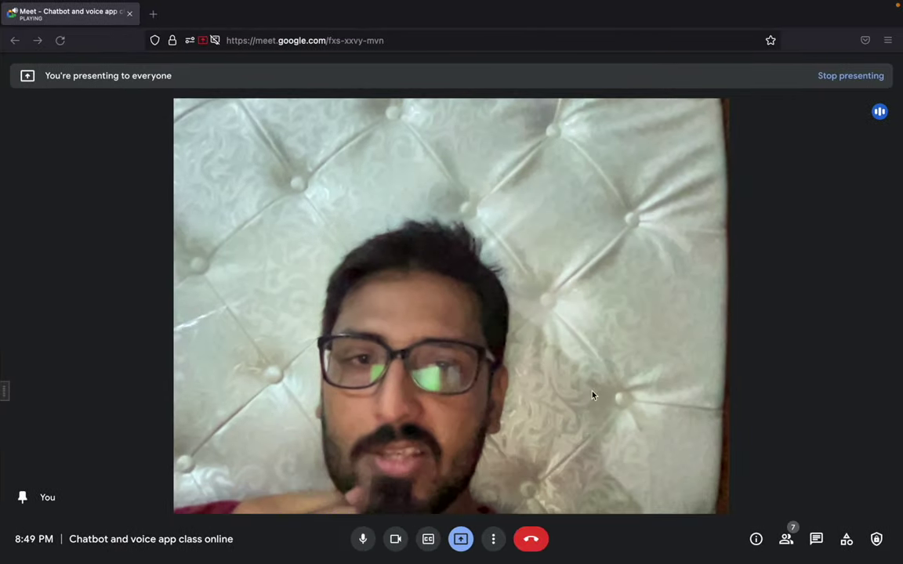
Pin the other participant and their presentation to the main stage, then close People
left_click(788, 541)
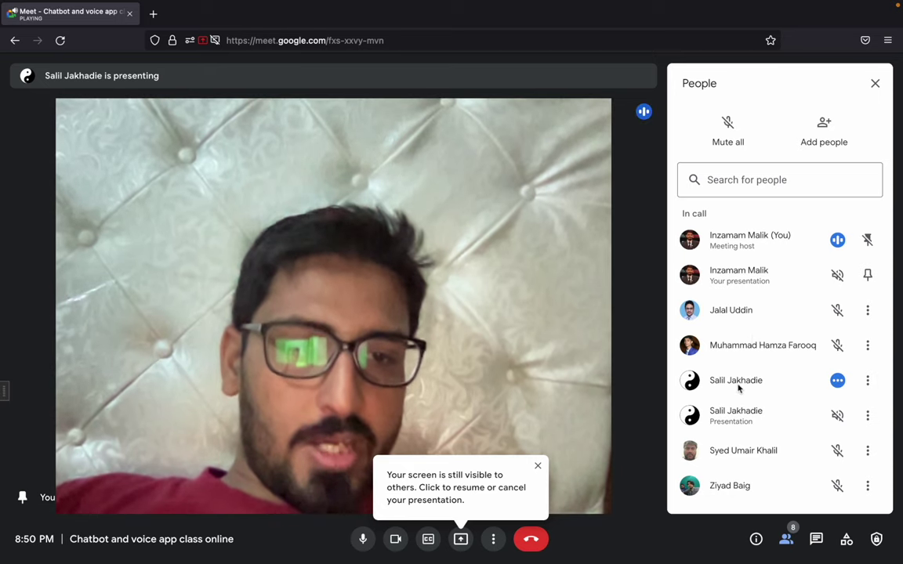
left_click(867, 381)
left_click(798, 412)
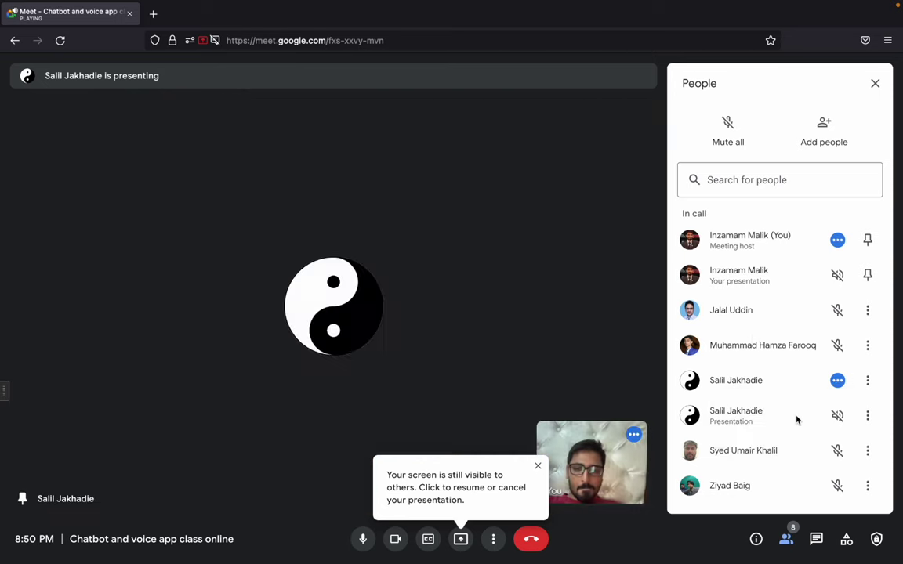
mouse_move(322, 248)
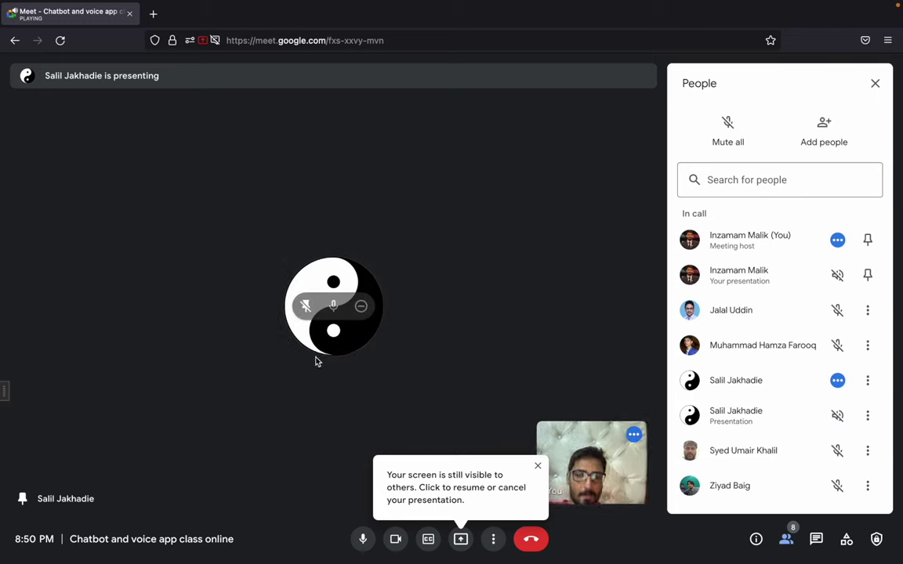
left_click(868, 417)
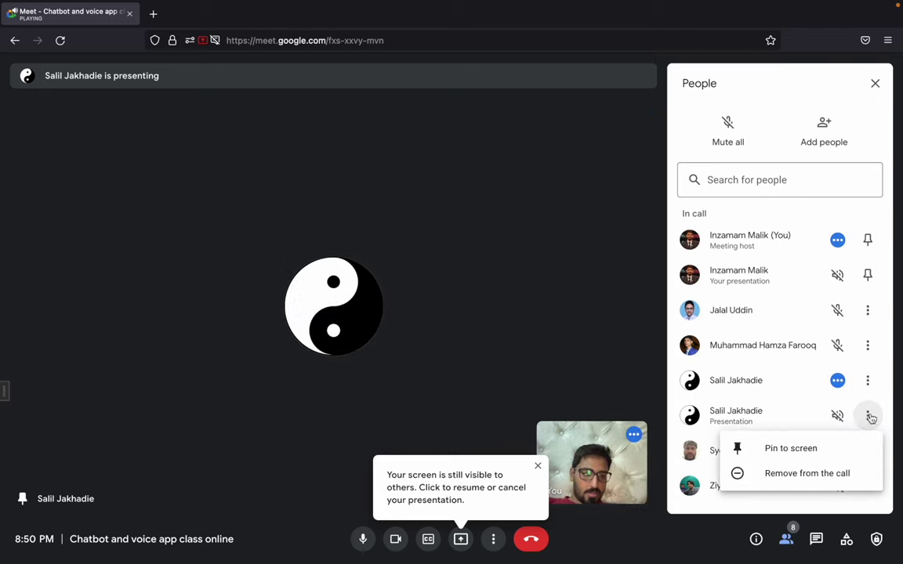
left_click(816, 448)
mouse_move(441, 336)
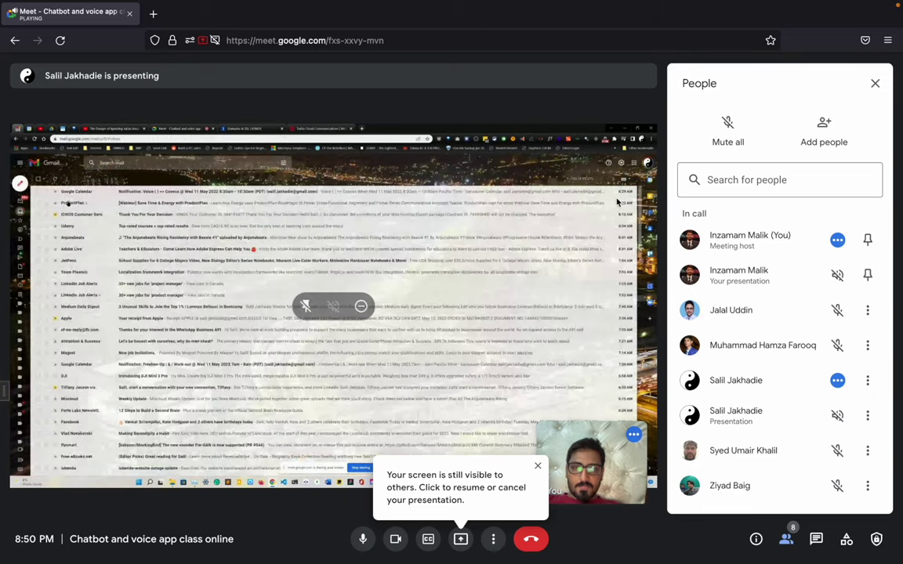
left_click(786, 541)
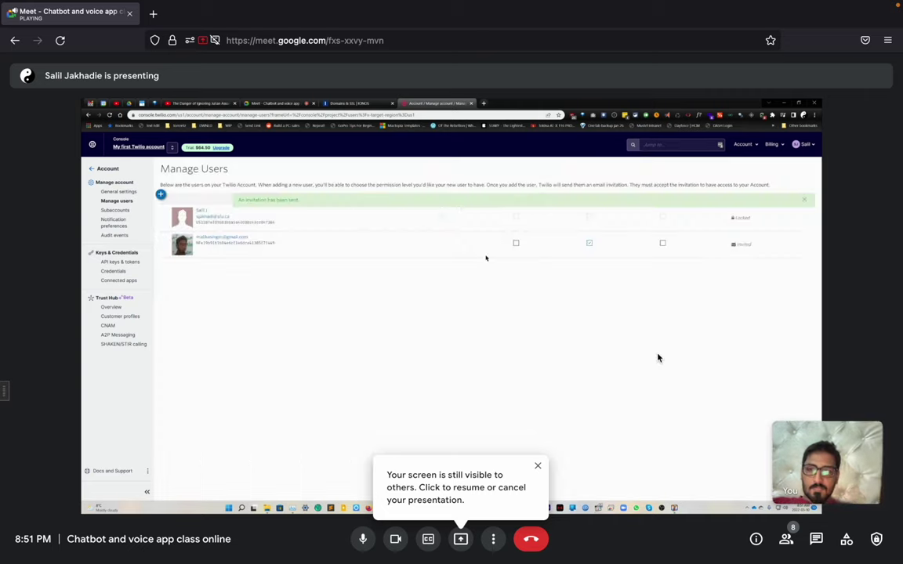
Switch to Safari and load the Gmail inbox at mail.google.com in a new tab
key("ctrl+Left")
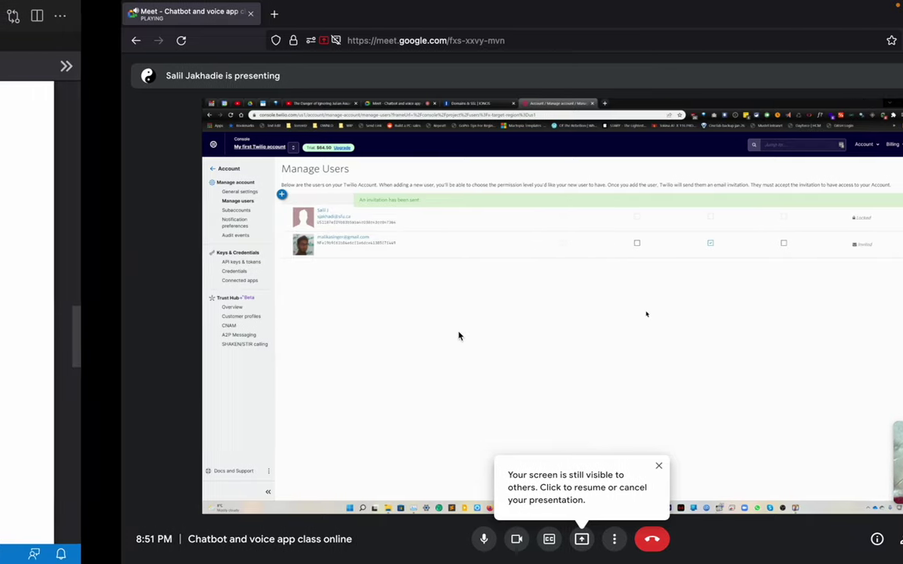
key("ctrl+Right")
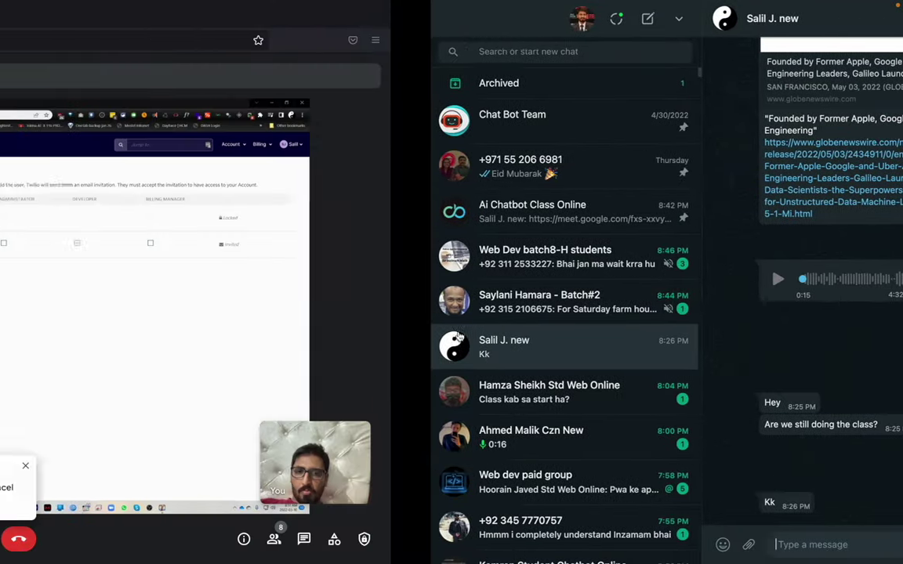
key("super+Tab")
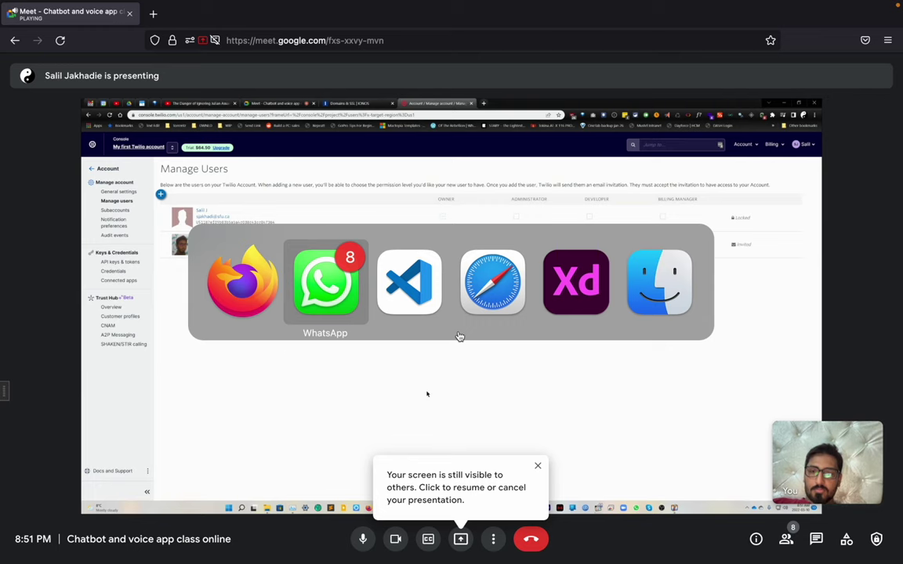
key("super+q")
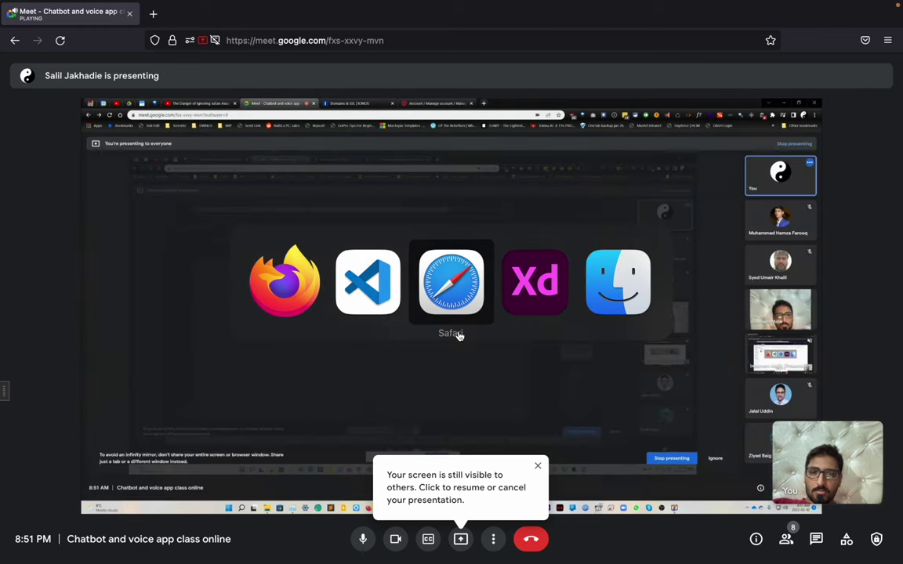
left_click(459, 335)
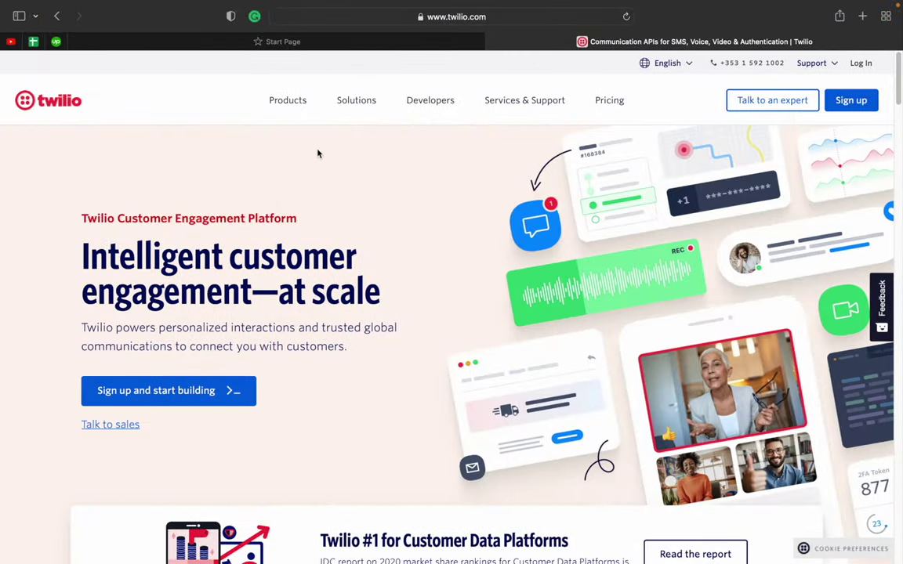
key("super+t")
type("mail.google.com")
key("Return")
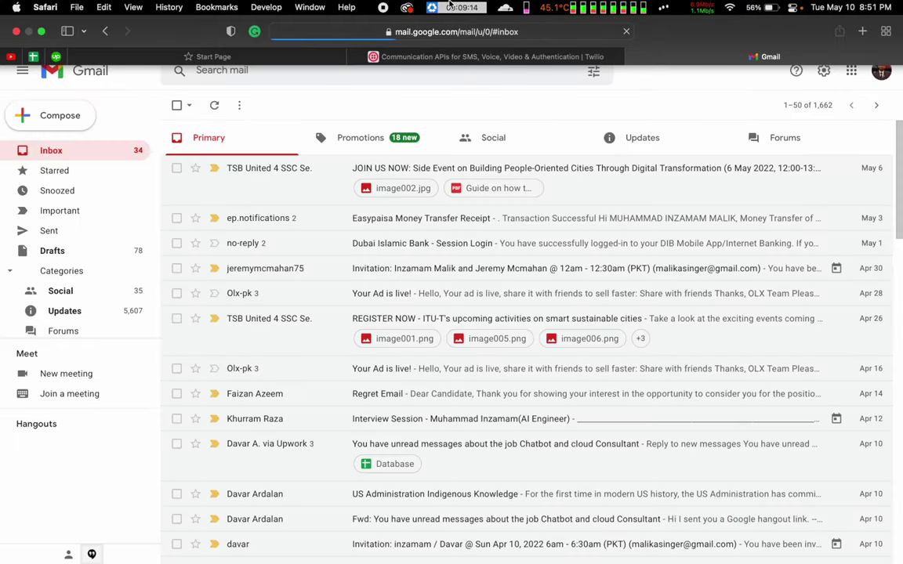
Open the Twilio invitation email under Updates and follow its account invitation link
left_click(627, 141)
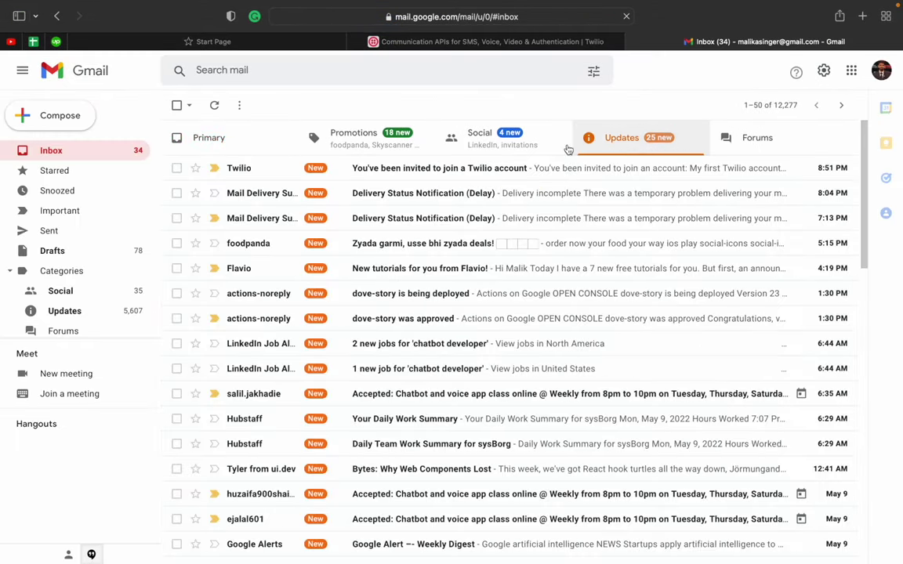
left_click(248, 172)
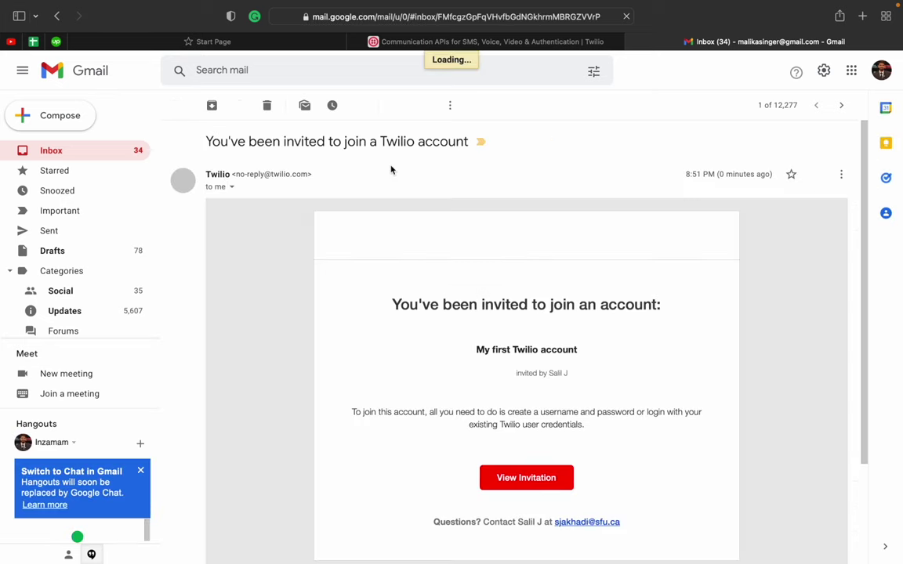
left_click(508, 479)
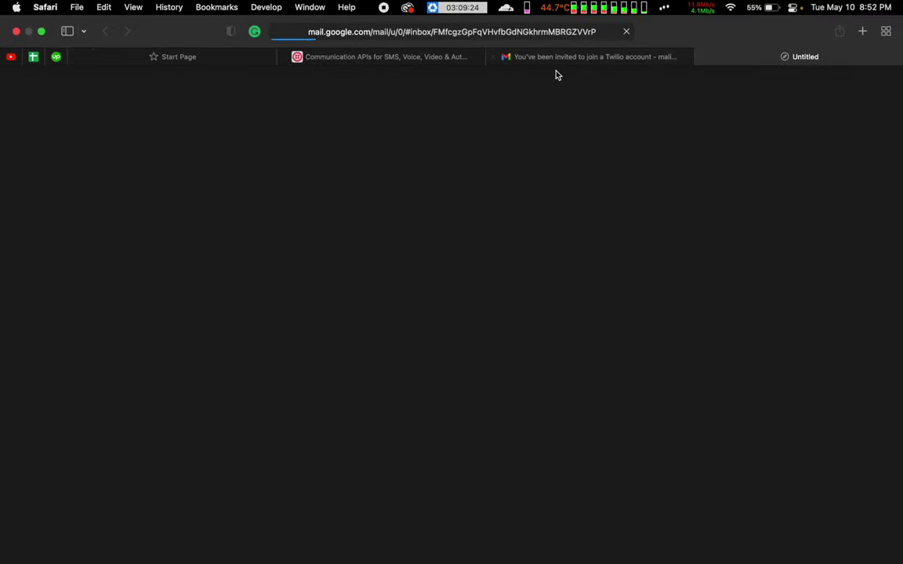
mouse_move(572, 64)
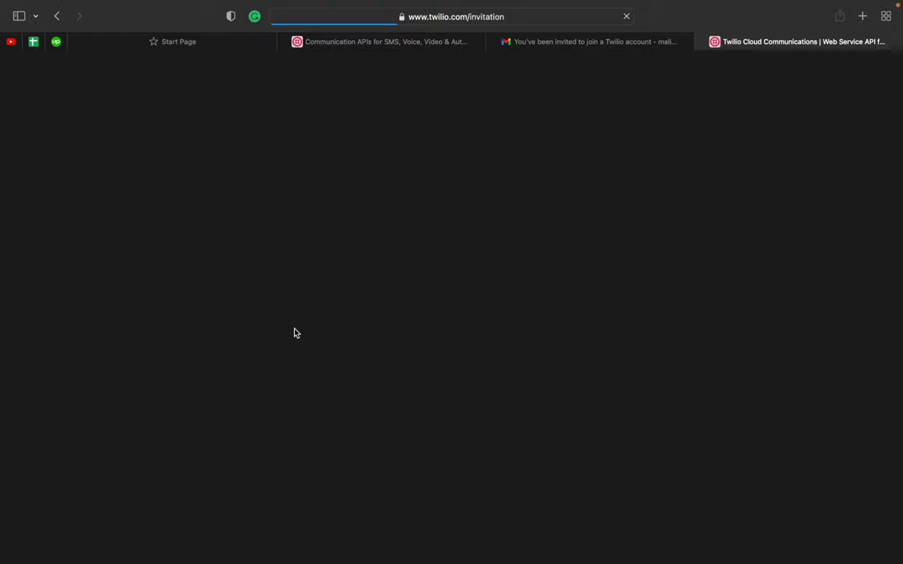
mouse_move(353, 4)
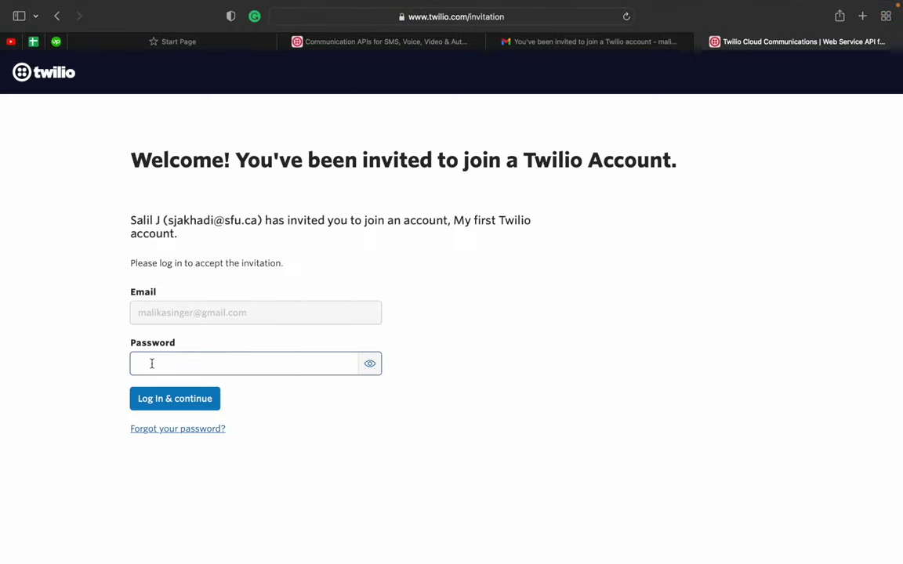
left_click(152, 363)
left_click(82, 353)
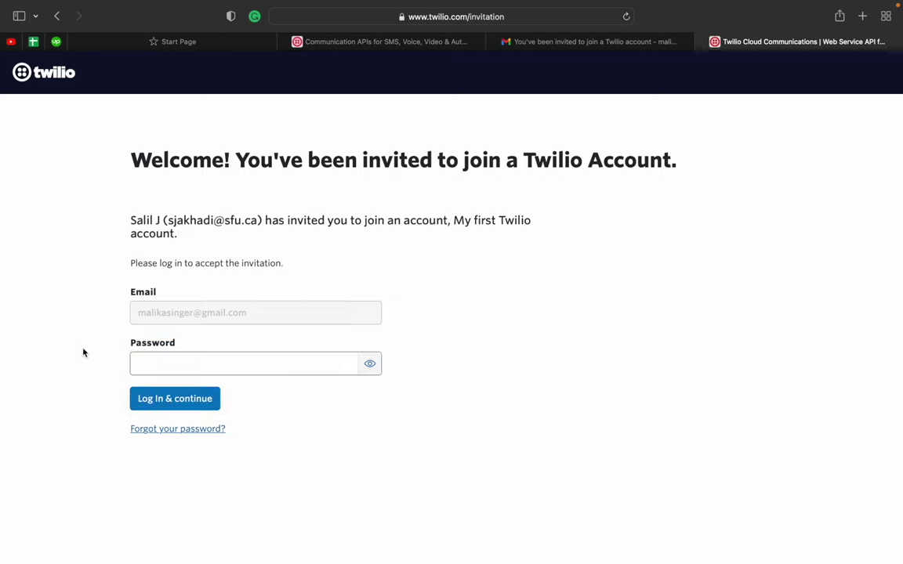
left_click(145, 361)
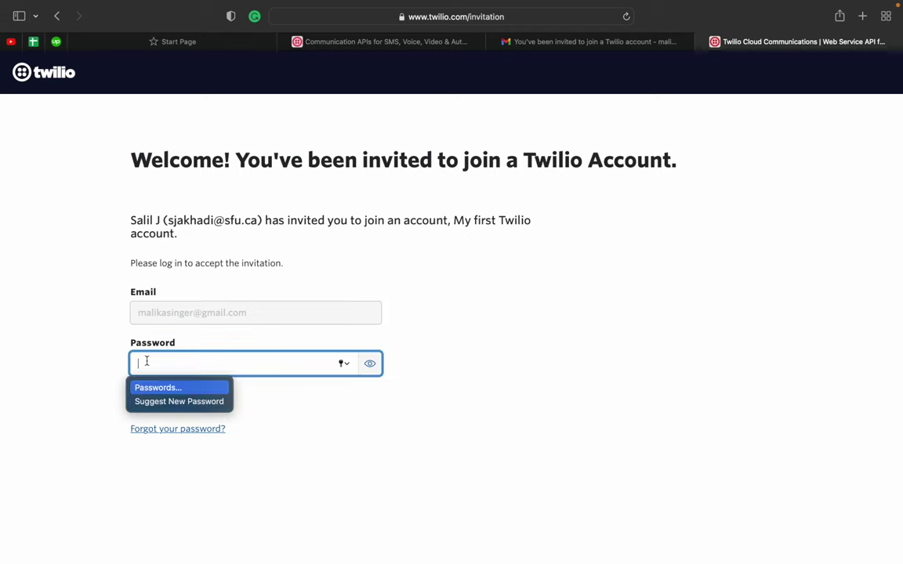
left_click(157, 388)
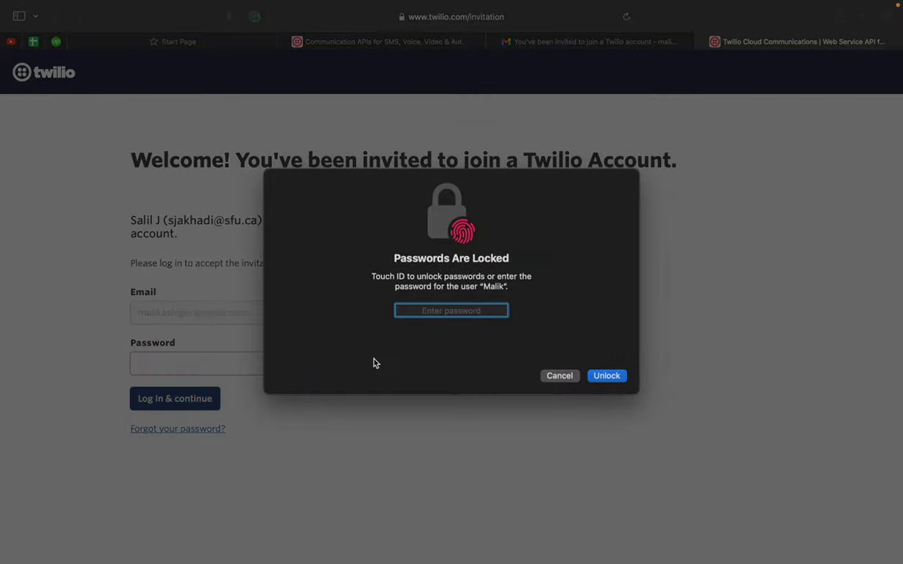
type("••••")
key("Return")
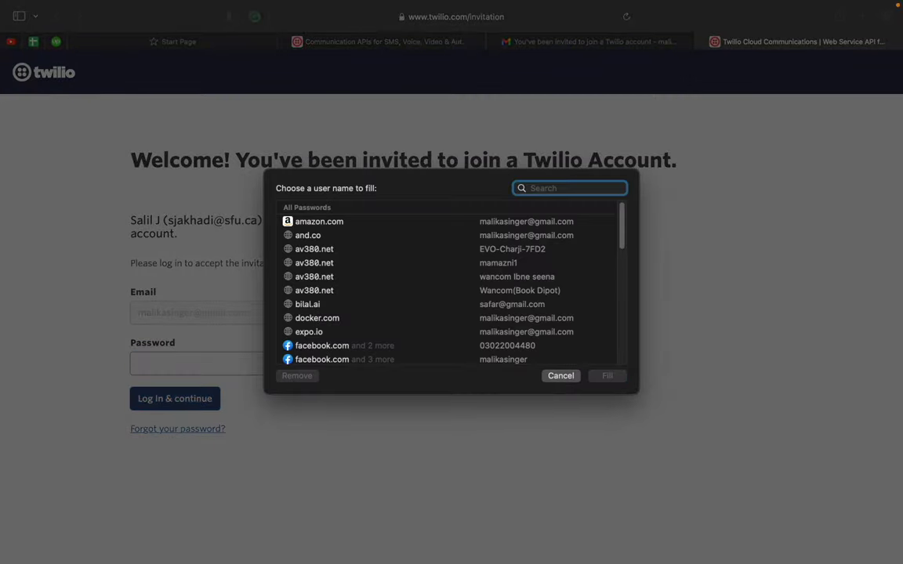
type("twi")
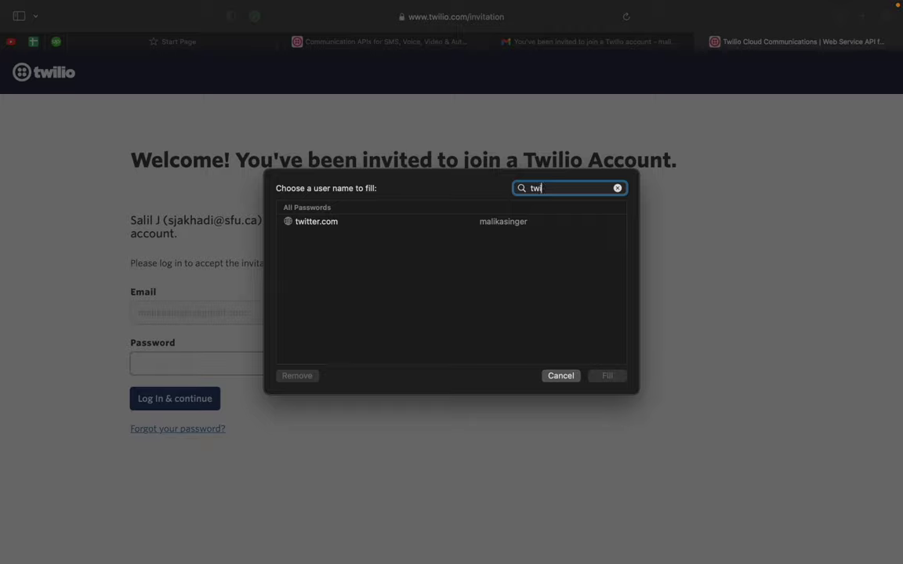
key("Escape")
key("Escape")
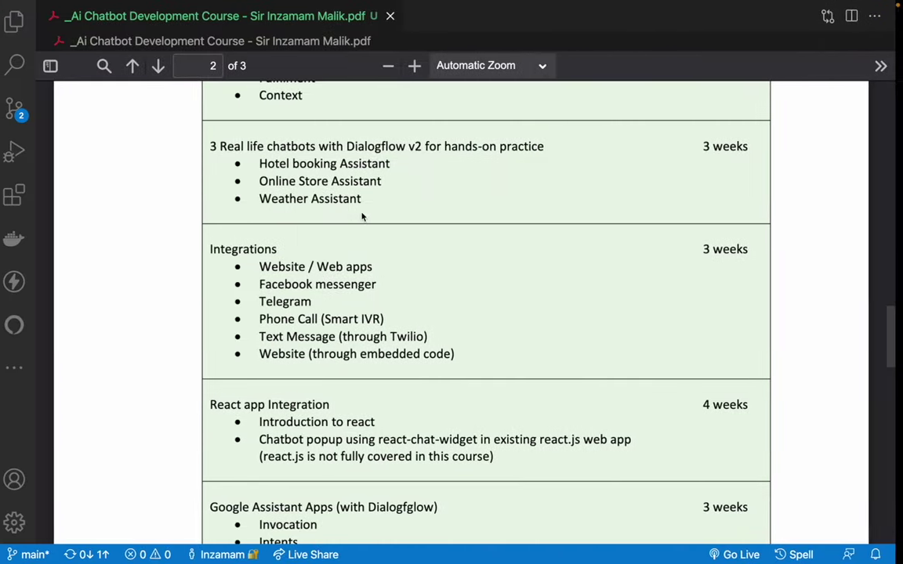
key("super+space")
type("chrome")
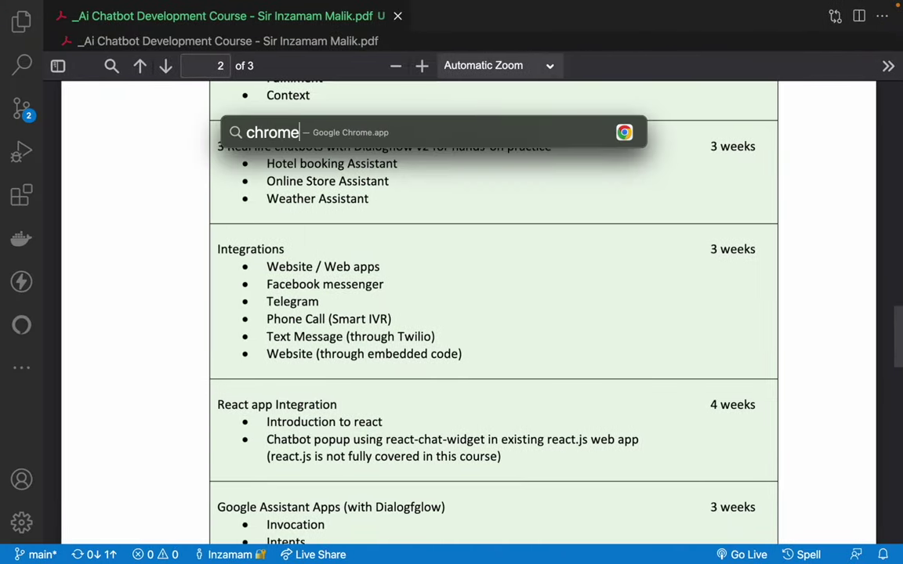
key("Return")
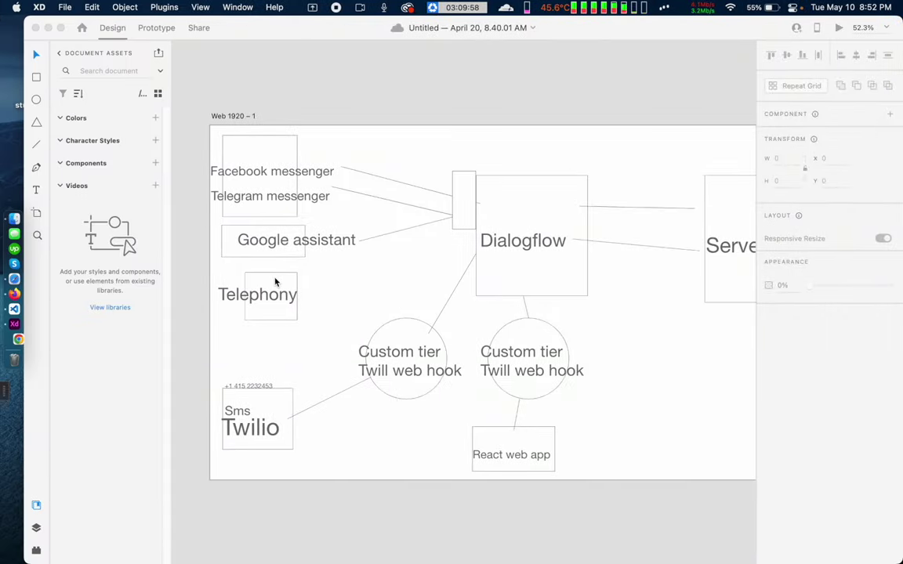
left_click(4, 343)
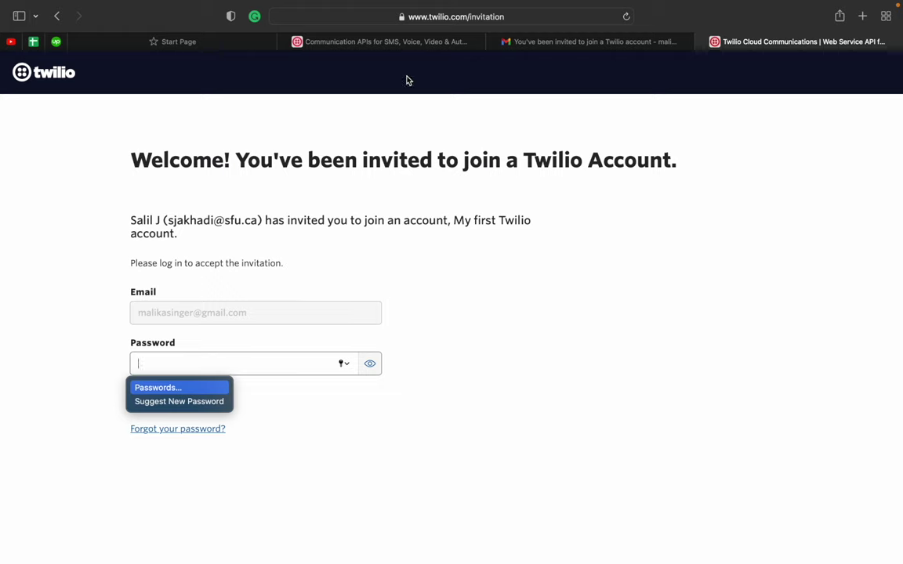
Enter the account password in the Password field
type("*******")
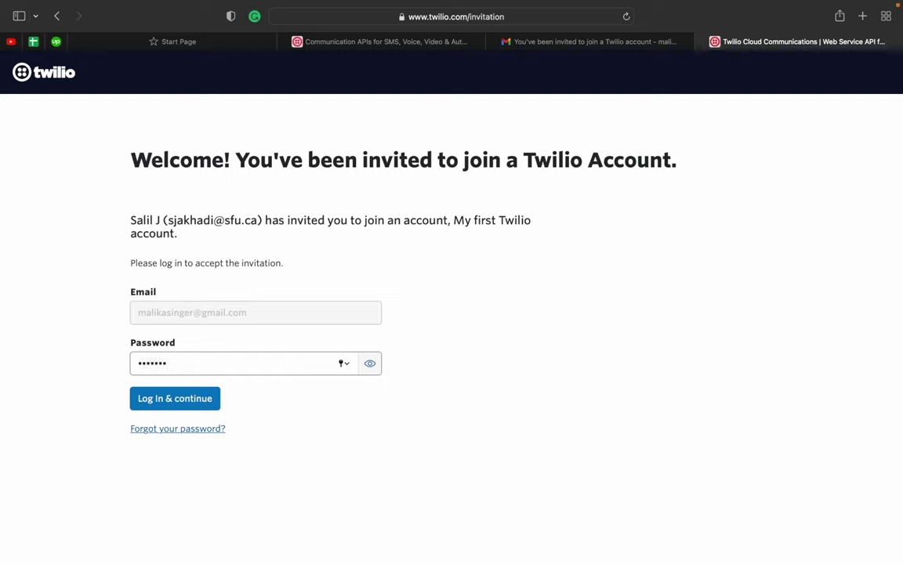
type("********")
Submit the Twilio login, dismiss Meet's sharing notice, and make the self-view the main view
left_click(180, 398)
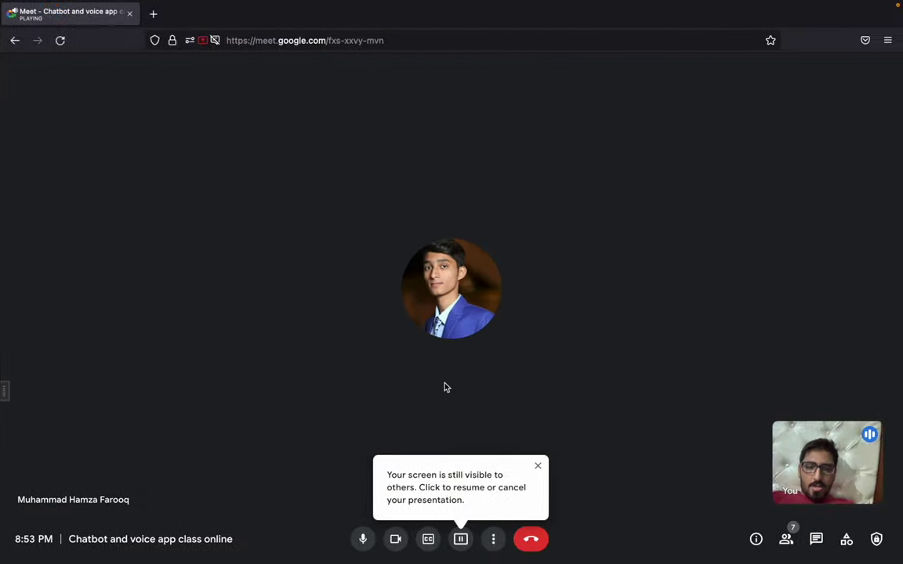
left_click(537, 467)
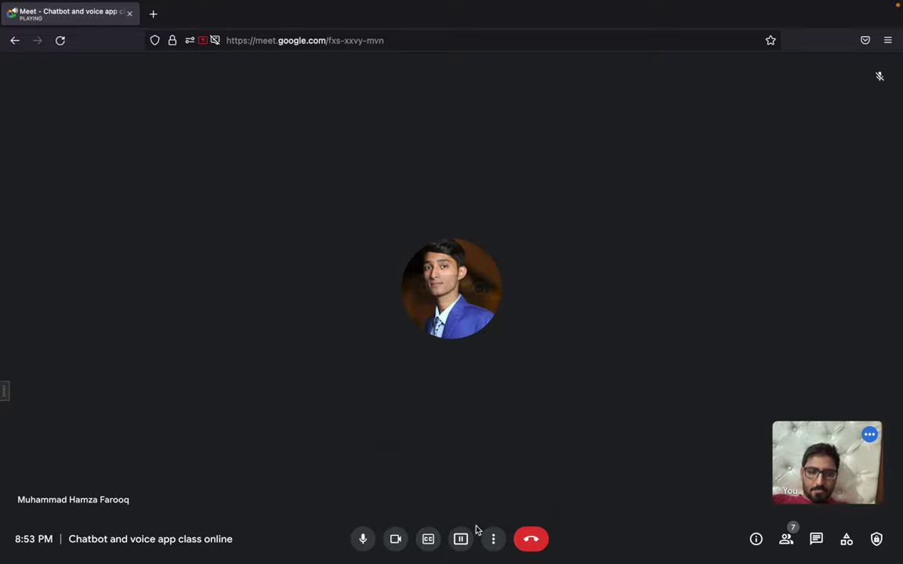
left_click(493, 542)
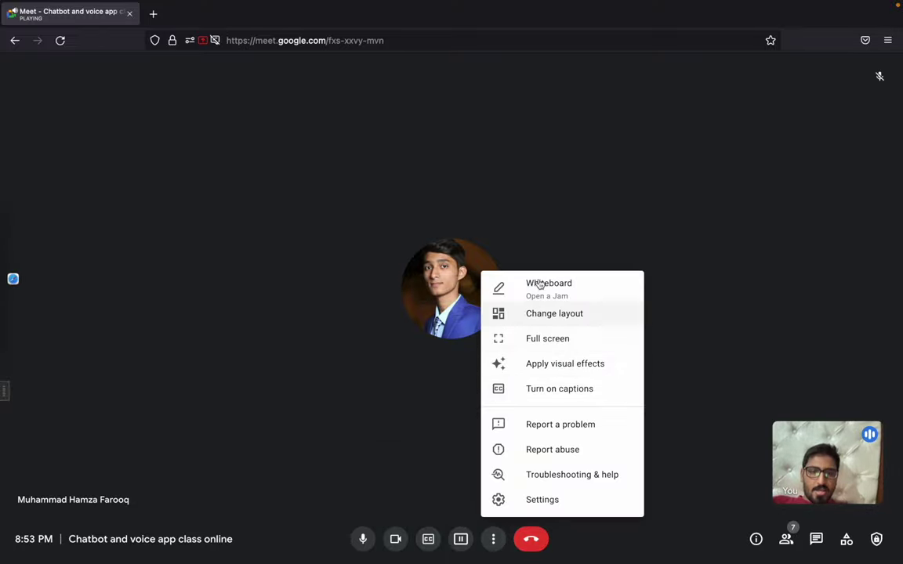
left_click(547, 317)
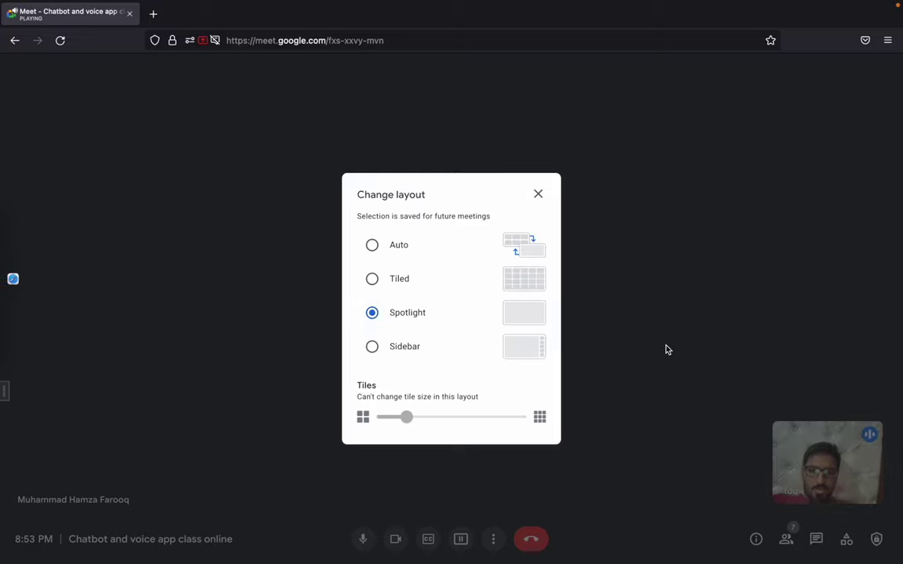
left_click(611, 255)
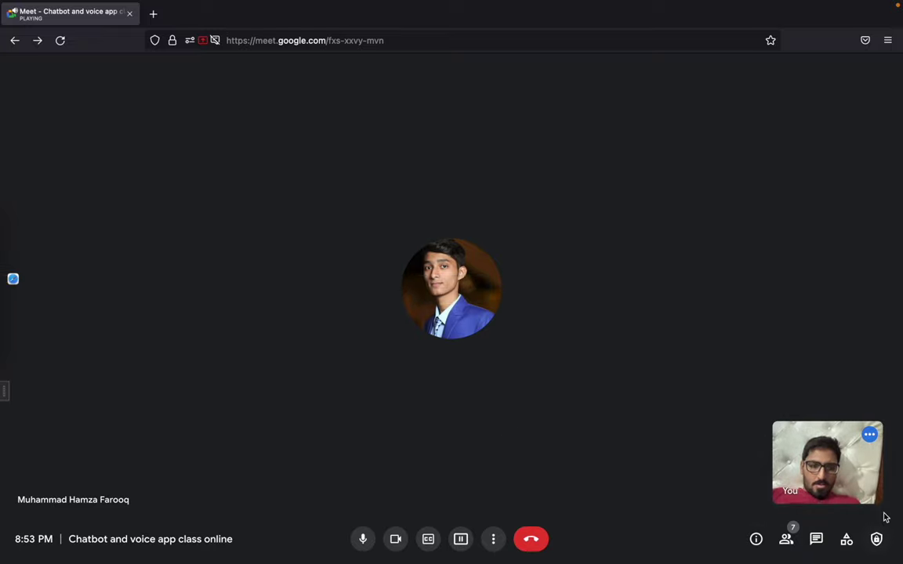
mouse_move(823, 464)
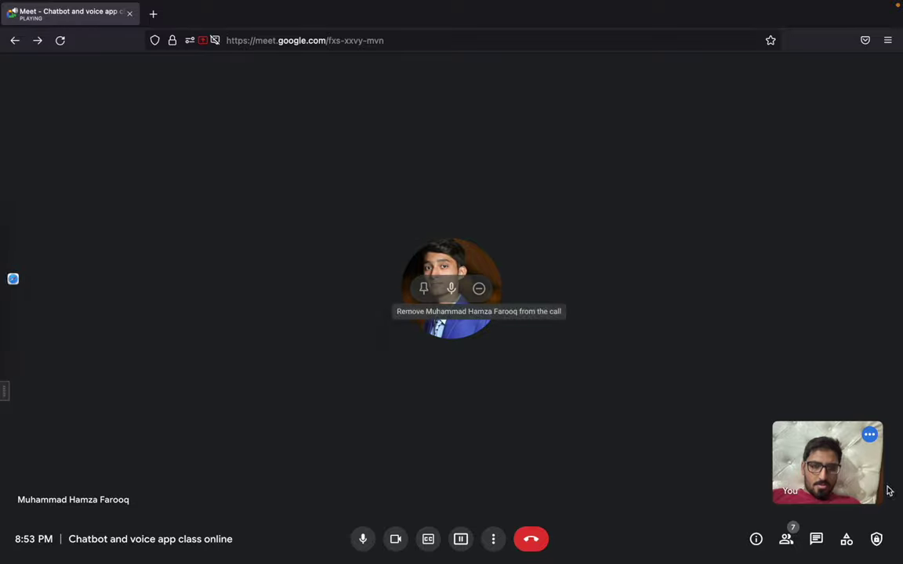
left_click(803, 464)
Save the password and select the code field on Twilio's two-factor verification page
key("ctrl+Right")
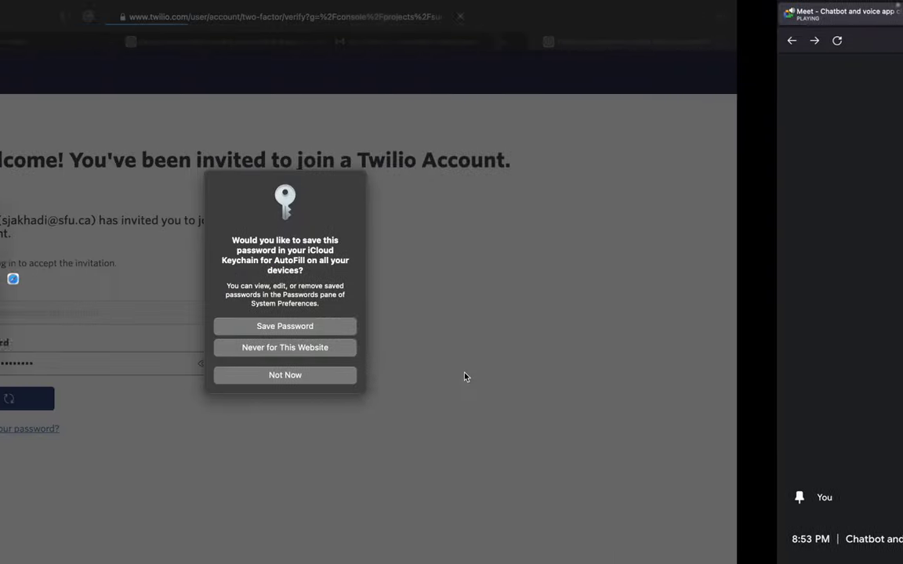
left_click(465, 326)
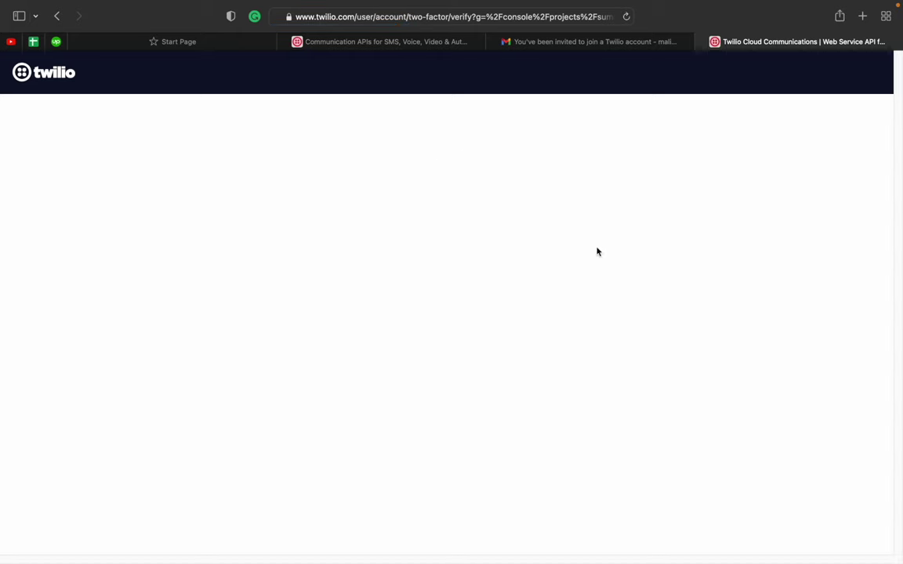
mouse_move(509, 7)
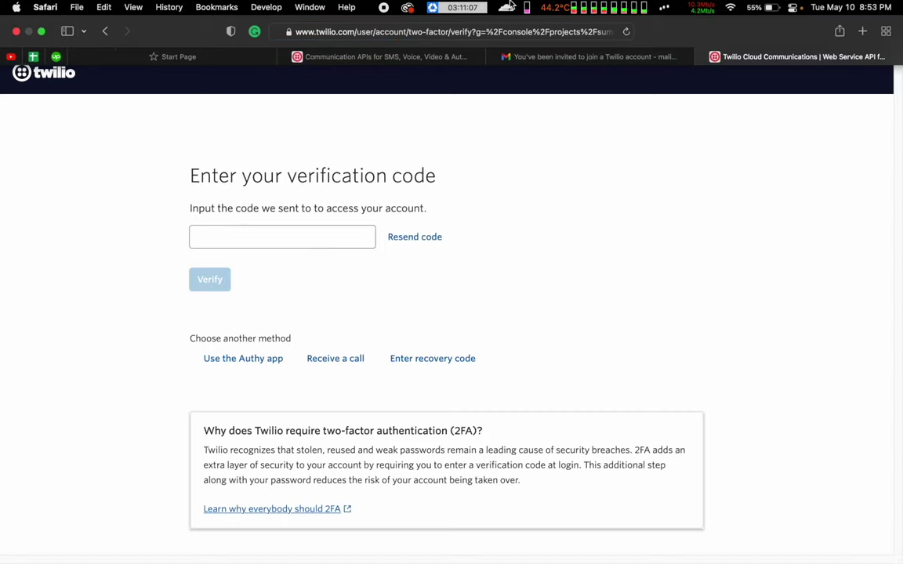
left_click(237, 237)
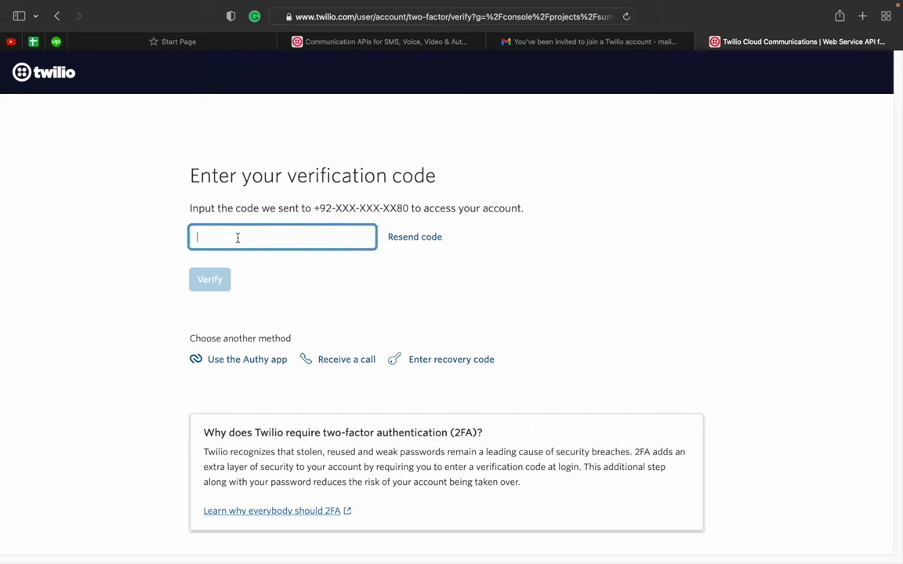
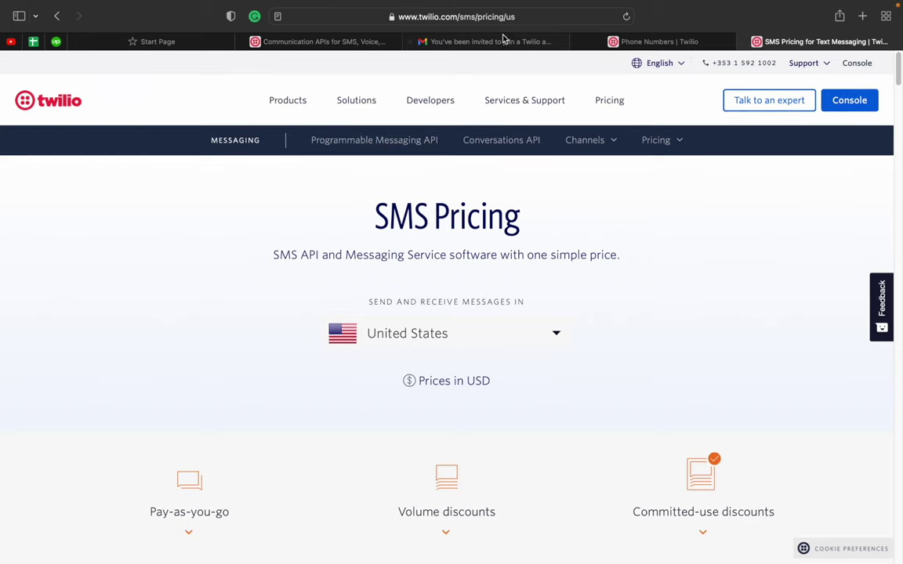
Switch the SMS pricing page from /us to /pk and scroll to Pakistan's $0.1270 outbound rates
left_click(512, 16)
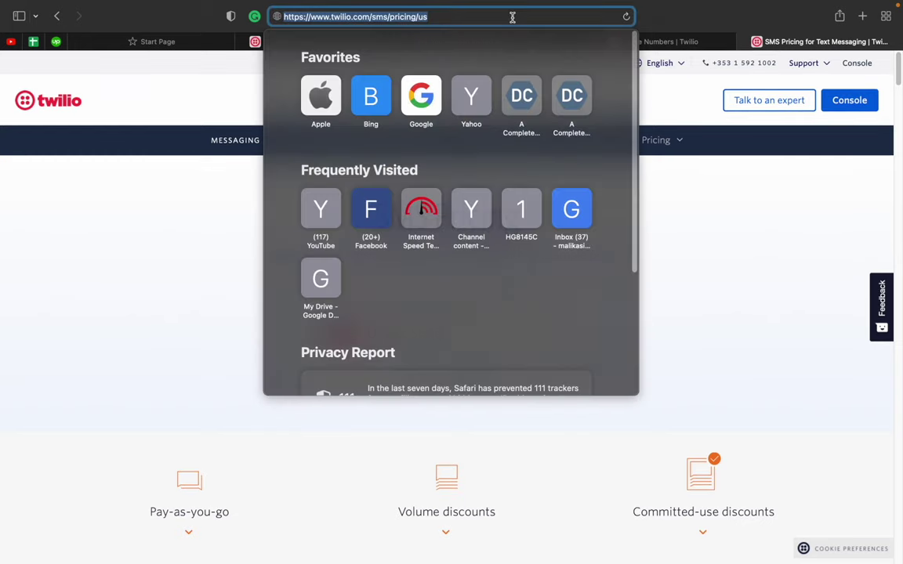
left_click(450, 17)
key("BackSpace")
key("BackSpace")
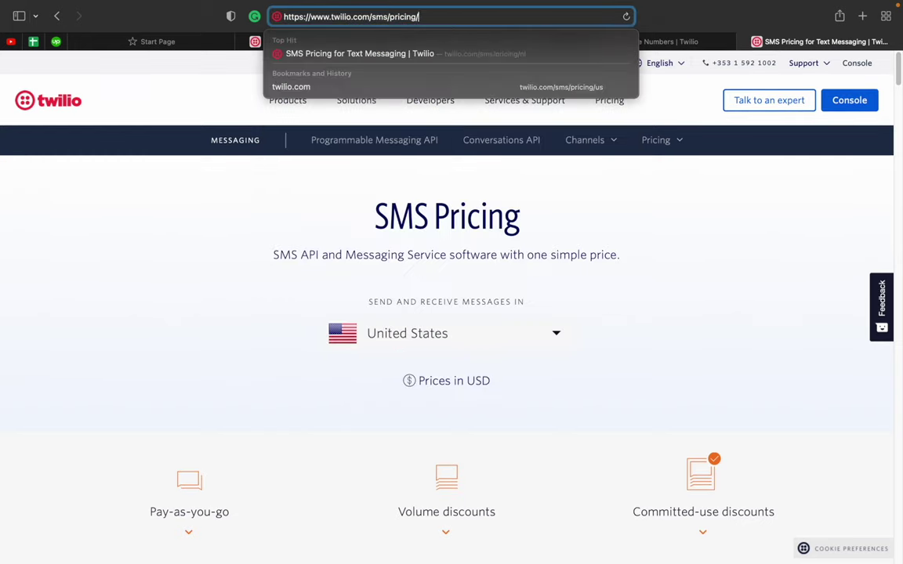
type("pk")
key("Return")
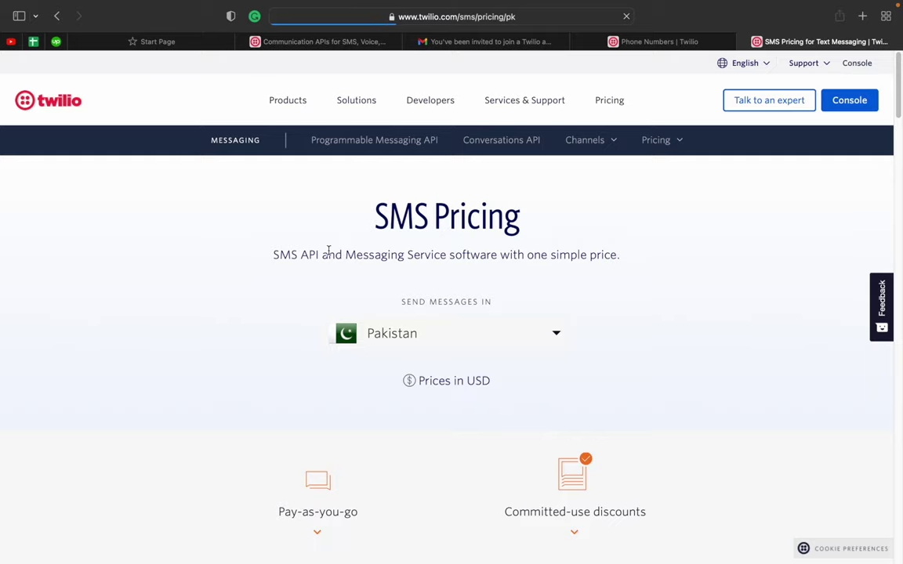
scroll(255, 325, "down", 10)
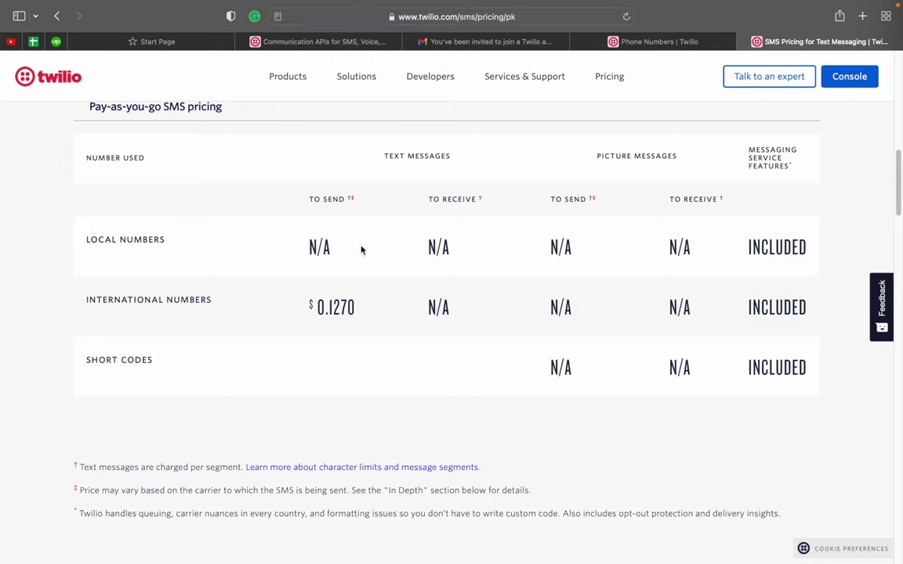
scroll(321, 396, "down", 15)
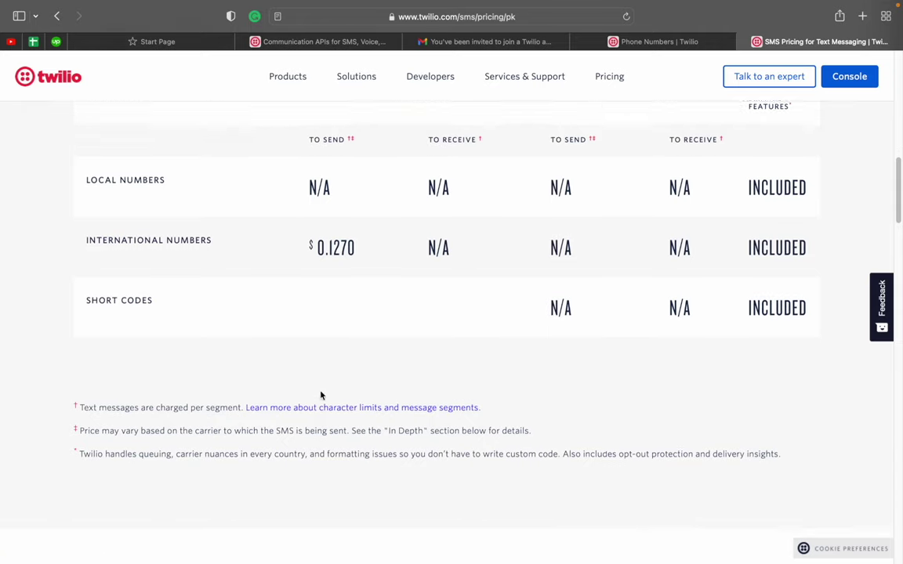
scroll(321, 396, "down", 15)
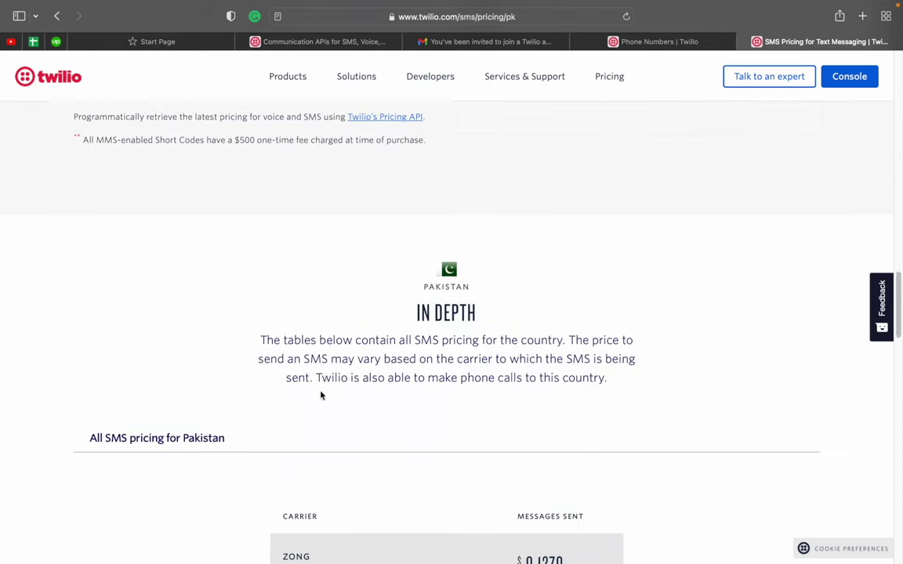
scroll(320, 396, "down", 10)
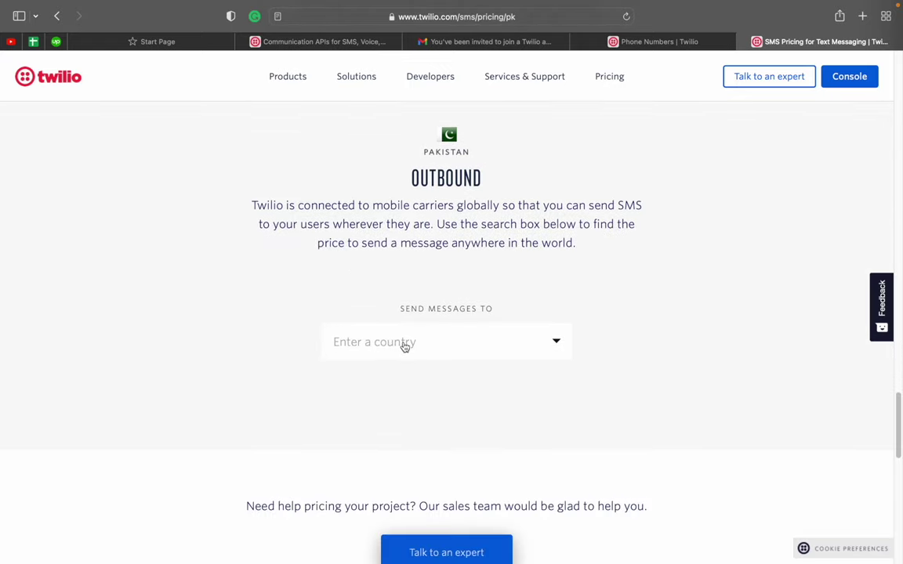
Choose United States as the destination and check its $0.0075 per-message outbound price
left_click(404, 343)
type("uni")
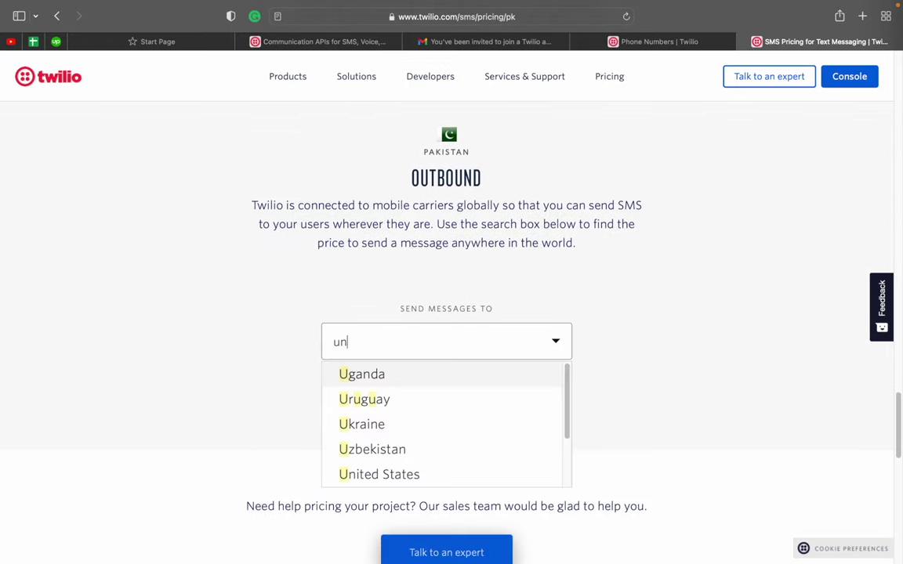
left_click(414, 374)
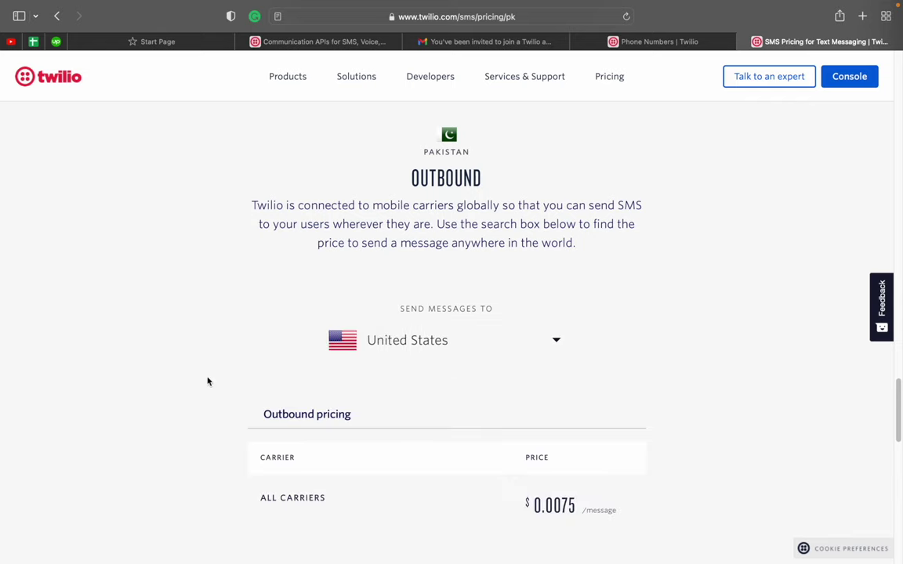
scroll(207, 378, "down", 5)
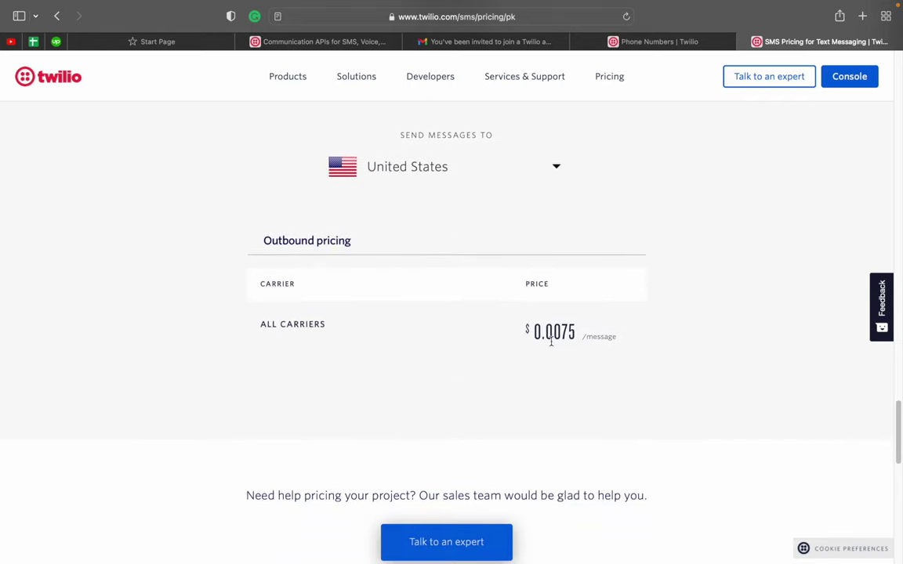
left_click_drag(534, 331, 577, 329)
left_click(227, 201)
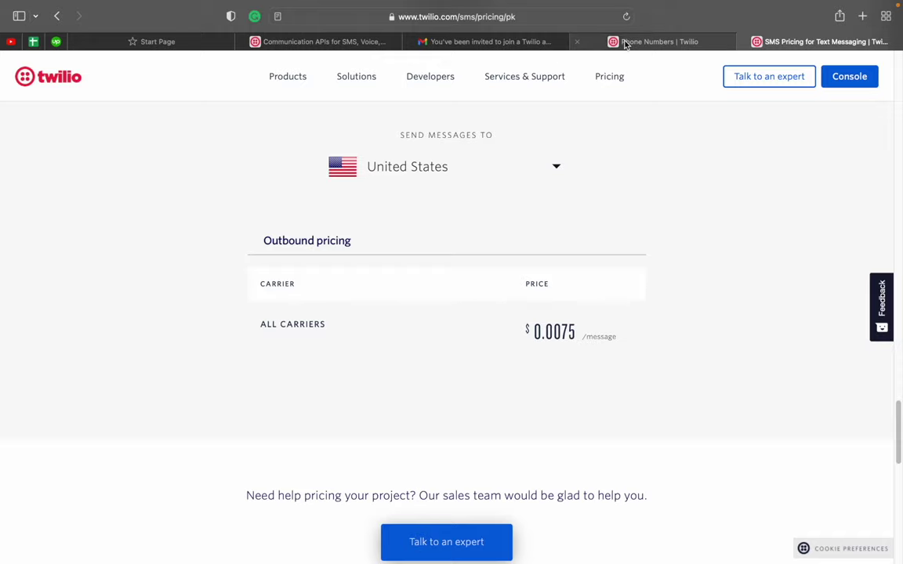
left_click(649, 41)
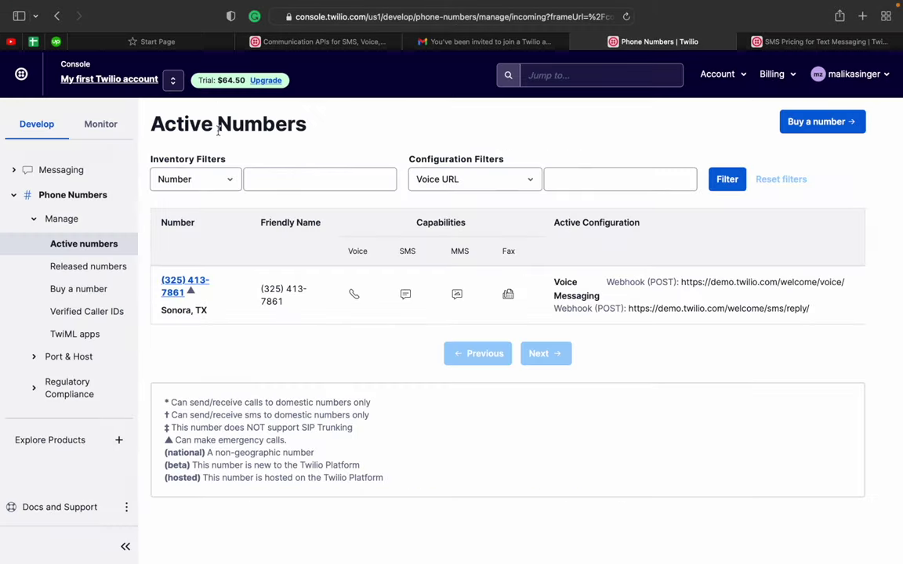
Go from Active Numbers to Verified Caller IDs, showing the one existing verified number
left_click_drag(176, 123, 313, 133)
left_click(286, 142)
triple_click(258, 126)
left_click(260, 126)
double_click(260, 126)
left_click(315, 123)
left_click(79, 312)
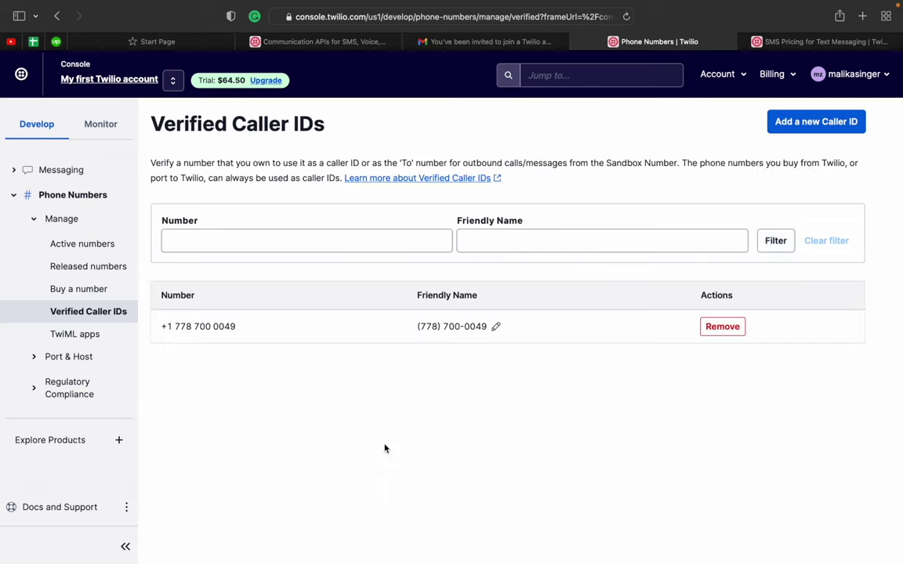
Open the Add a Caller ID form, then close it without saving
left_click(819, 123)
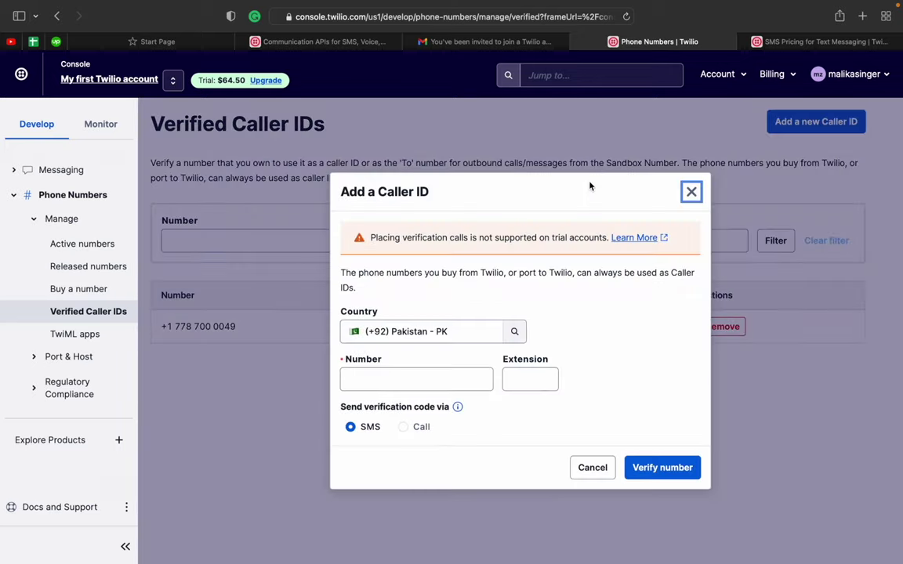
left_click(377, 380)
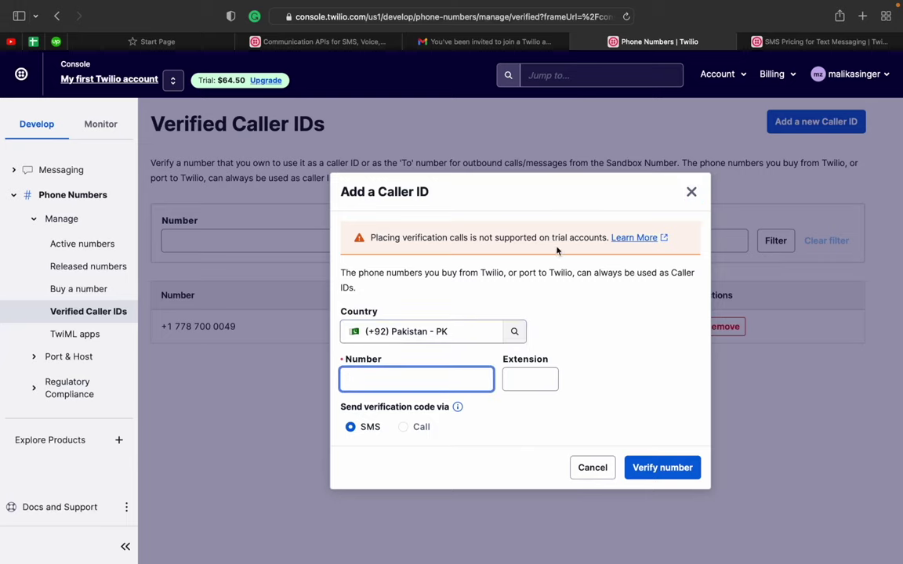
left_click(691, 192)
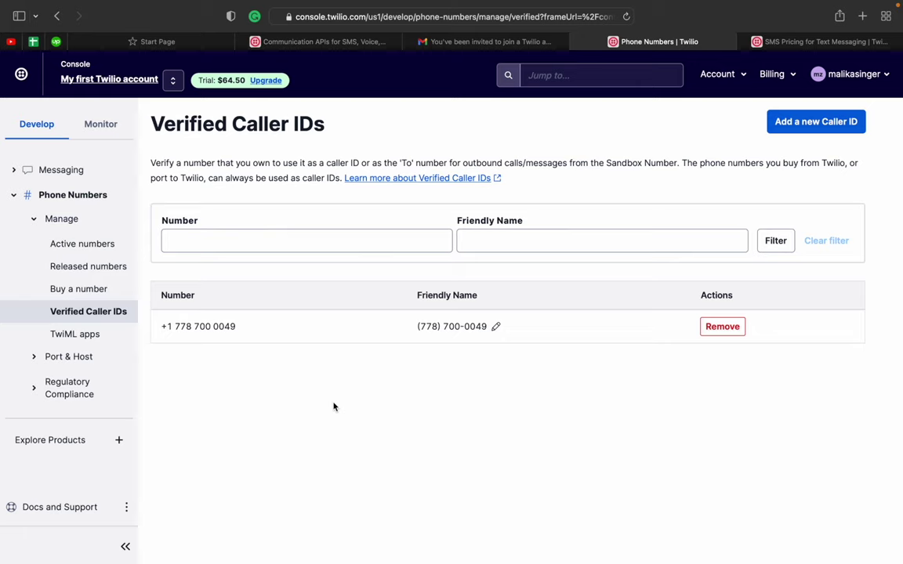
left_click_drag(150, 164, 258, 174)
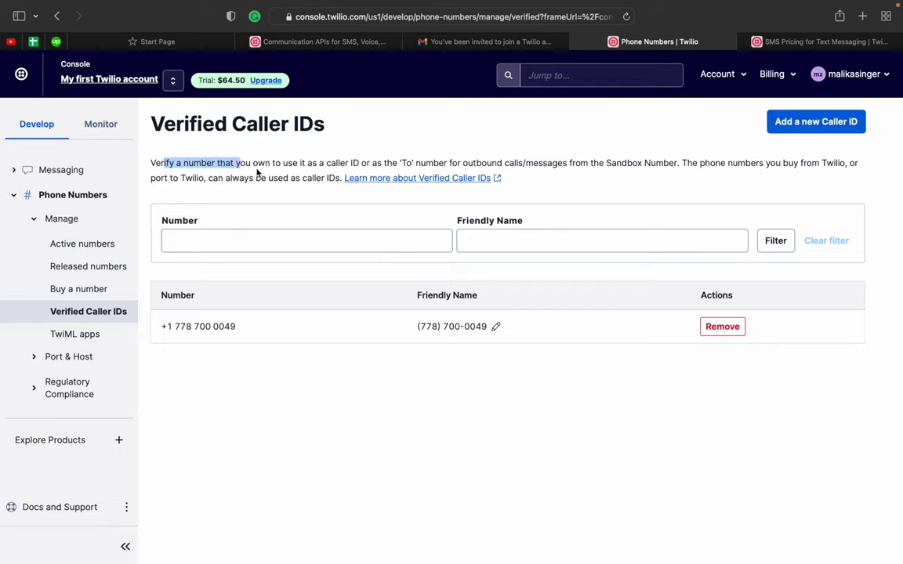
left_click(257, 175)
Add the Pakistani phone number as a caller ID and verify it with the SMS code
left_click(776, 121)
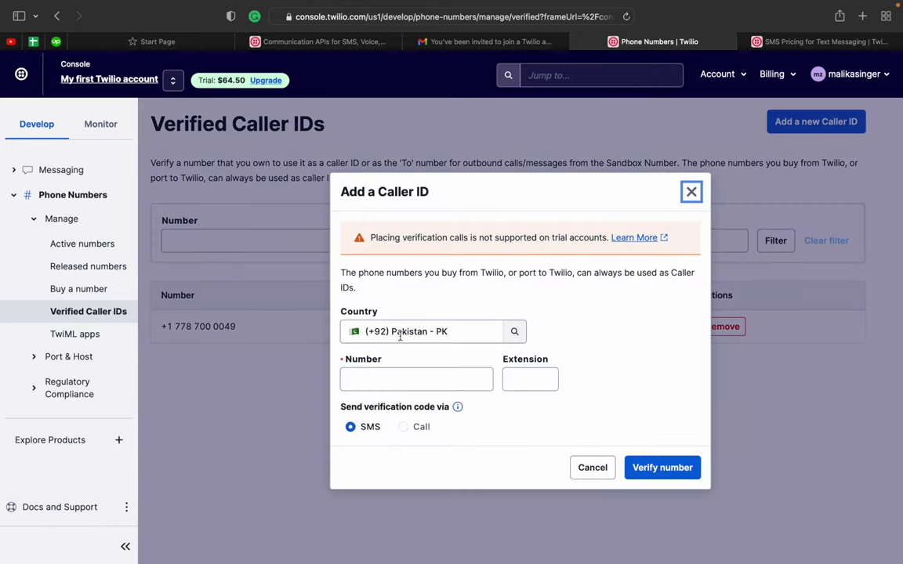
left_click(394, 378)
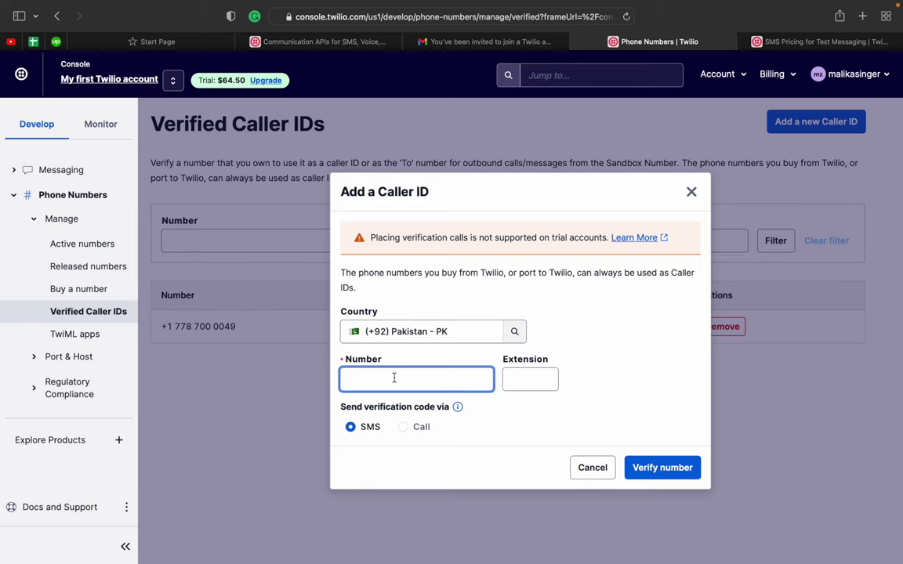
left_click(481, 433)
left_click(676, 468)
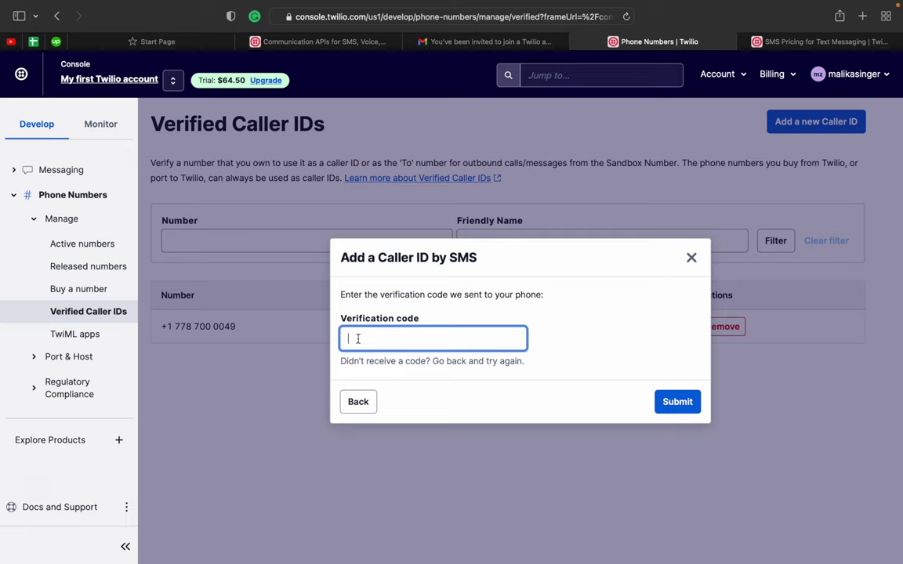
left_click(679, 402)
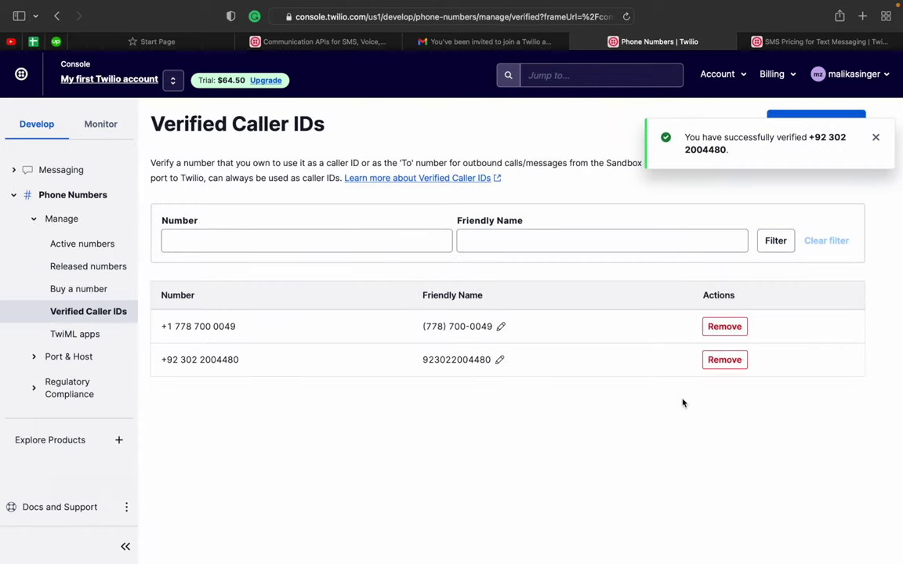
Open the Messaging Overview dashboard showing the $64.50 trial balance
left_click_drag(161, 361, 251, 358)
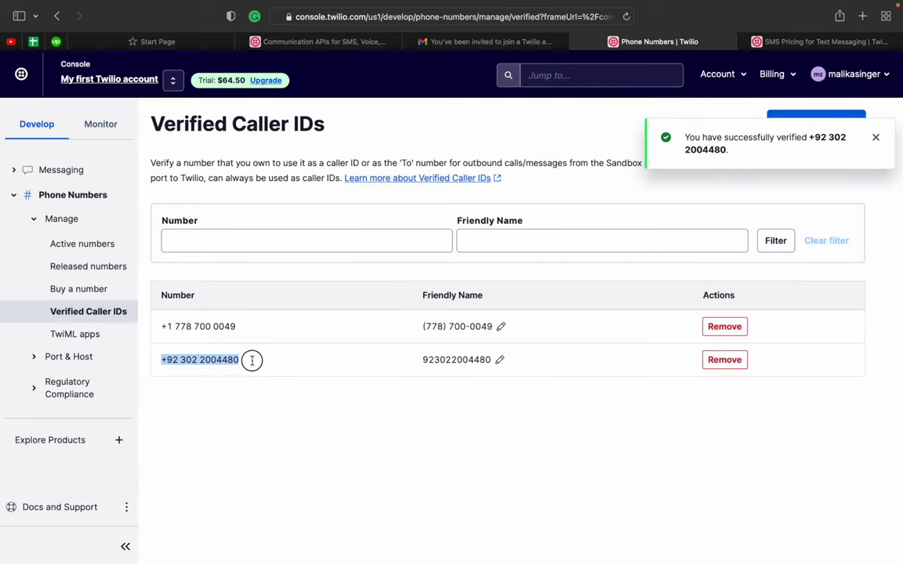
left_click(245, 391)
left_click(227, 399)
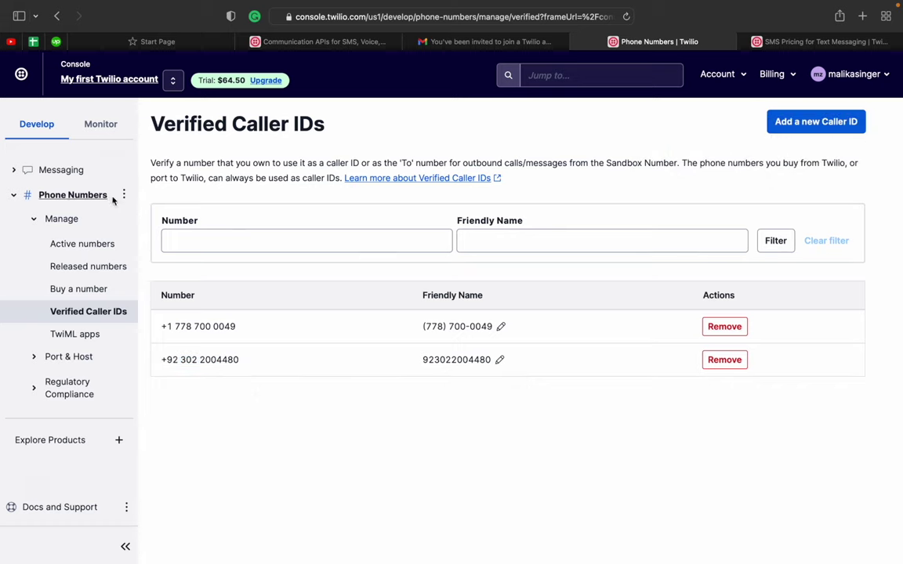
left_click(14, 197)
left_click(14, 197)
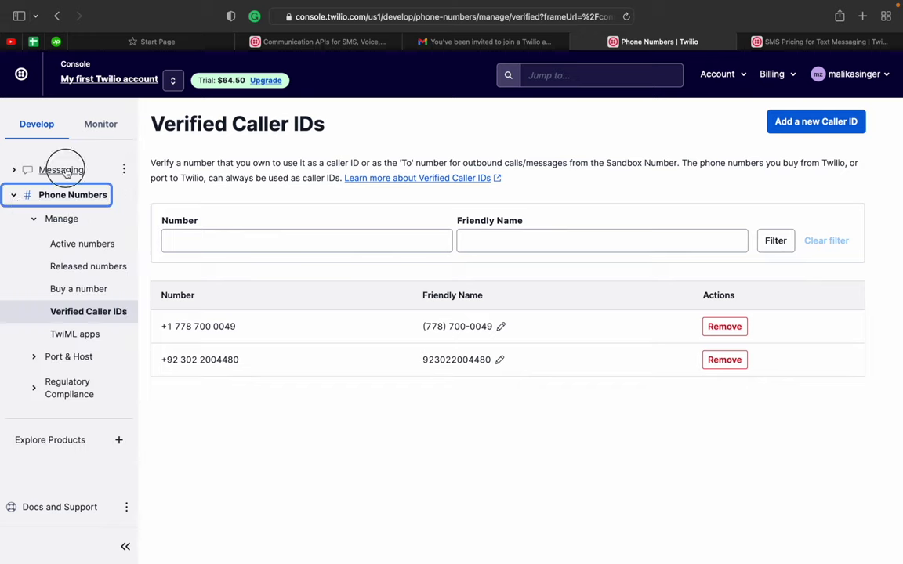
left_click(66, 169)
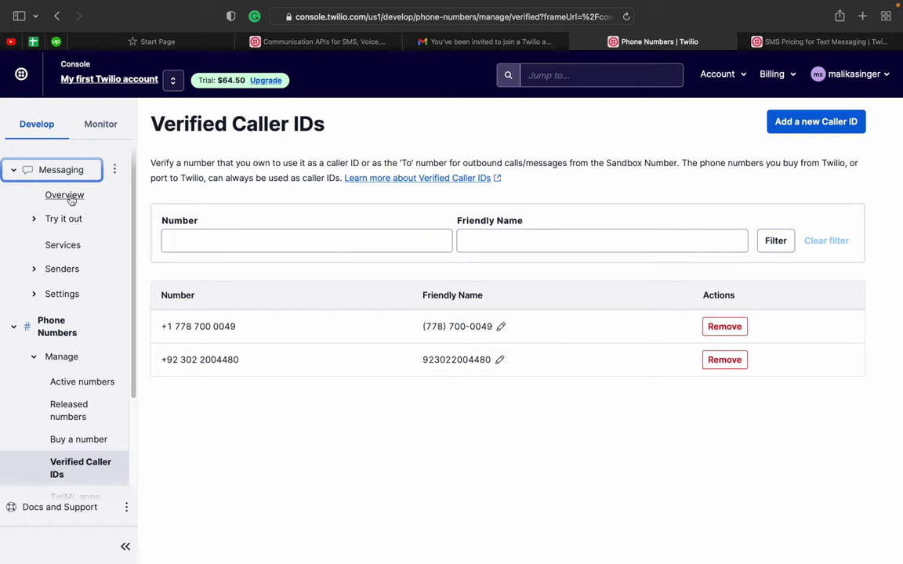
left_click(69, 197)
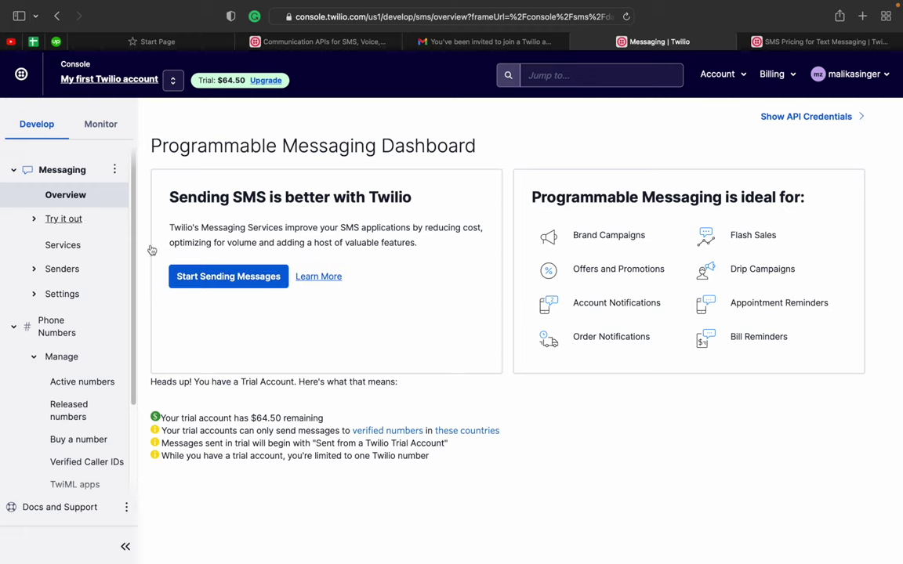
Open Start Sending Messages, then return to Active Numbers listing the Sonora, TX number
left_click(232, 283)
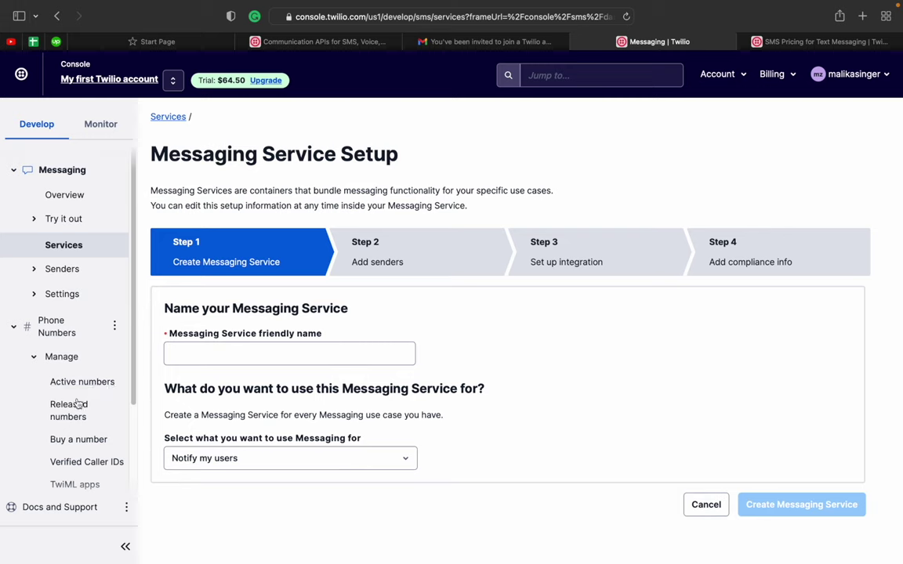
scroll(78, 403, "down", 3)
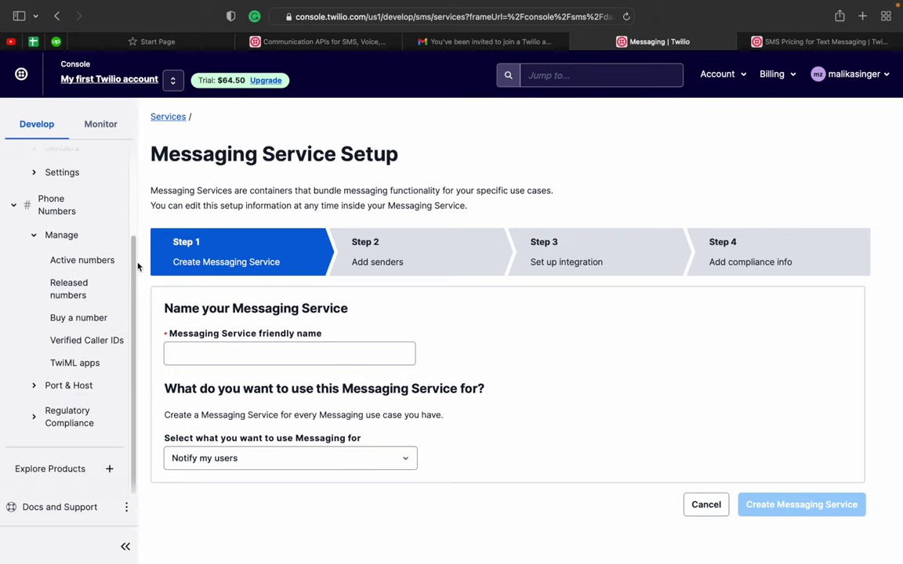
left_click(34, 237)
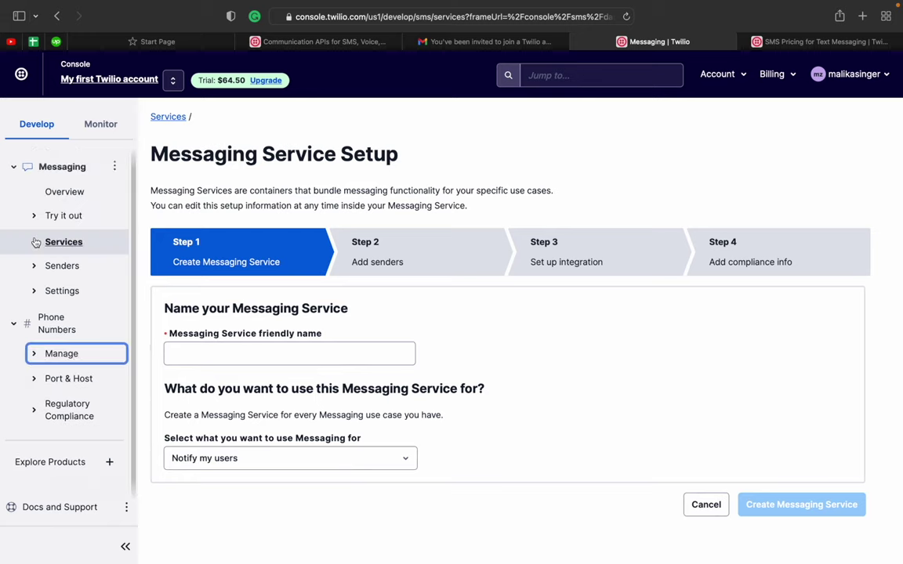
left_click(34, 355)
scroll(55, 402, "down", 3)
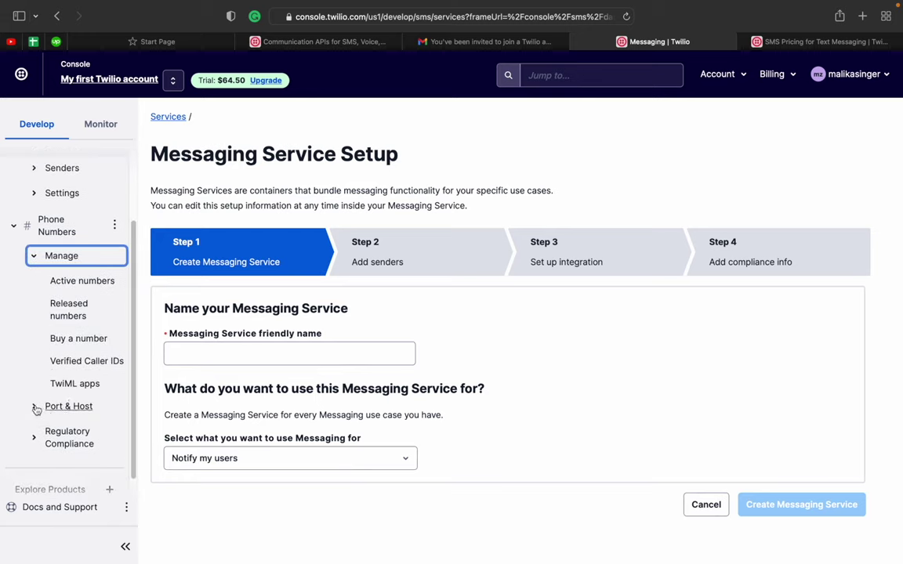
left_click(69, 284)
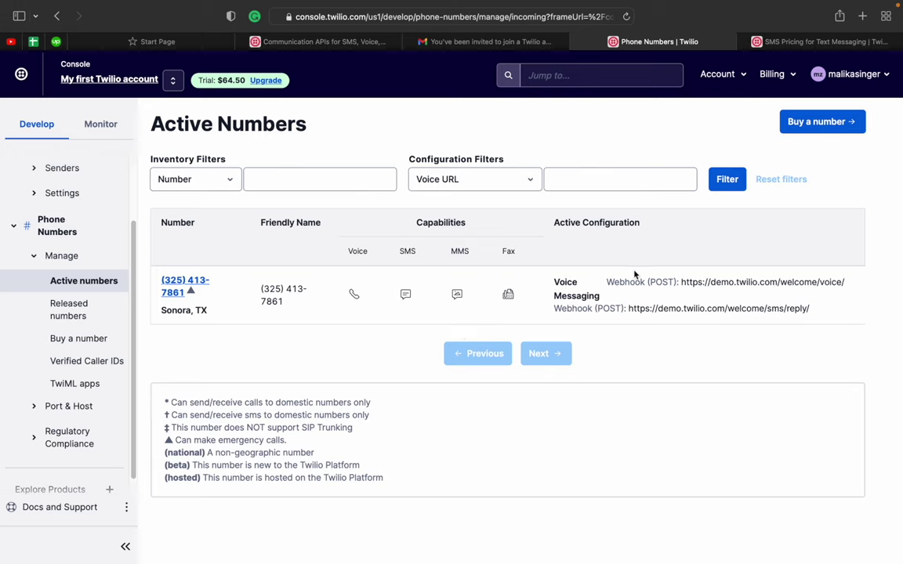
left_click_drag(606, 280, 682, 282)
mouse_move(793, 278)
left_mouse_down()
mouse_move(816, 280)
mouse_move(801, 282)
left_mouse_up()
triple_click(831, 284)
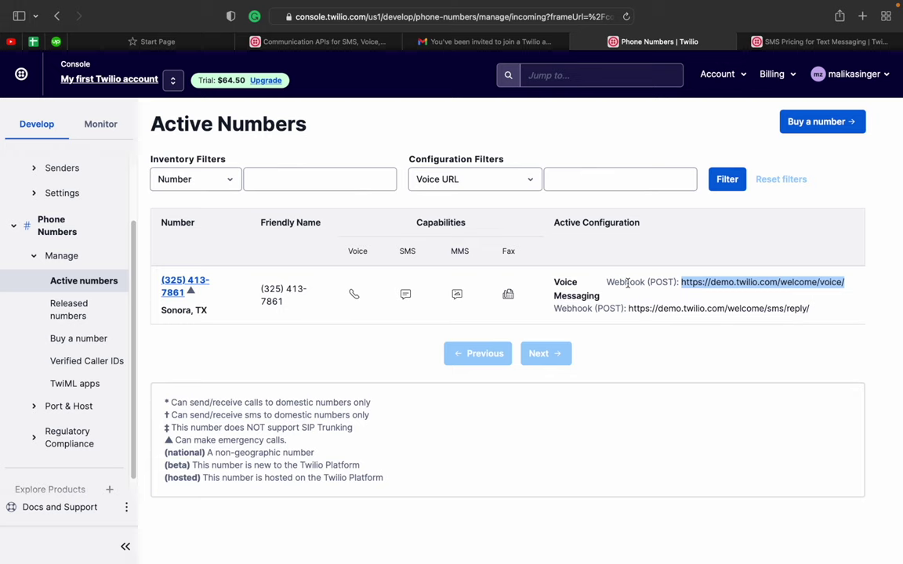
triple_click(628, 284)
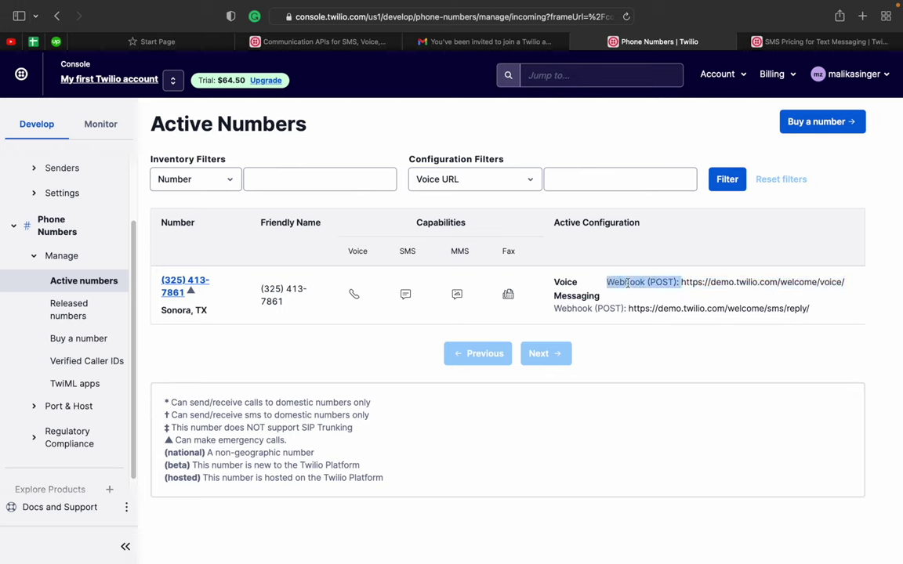
left_click(627, 283)
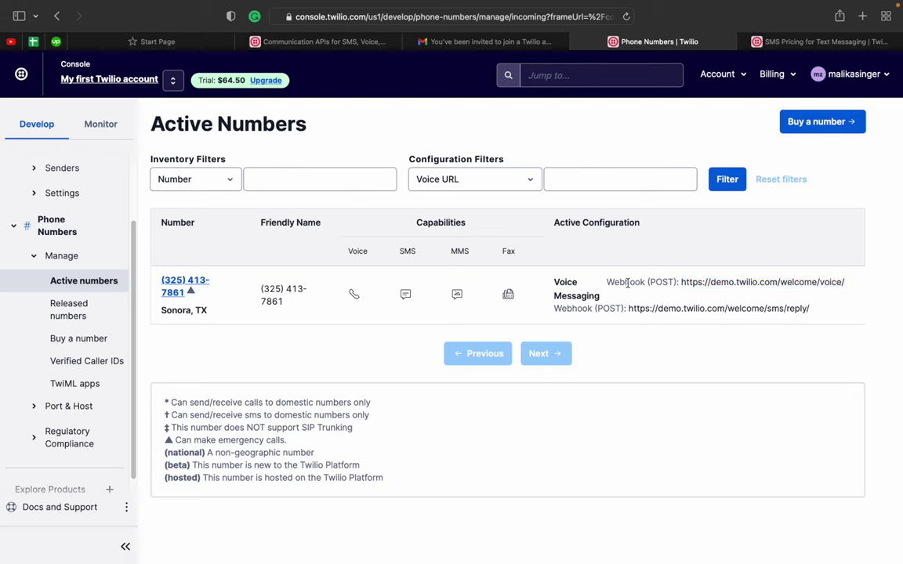
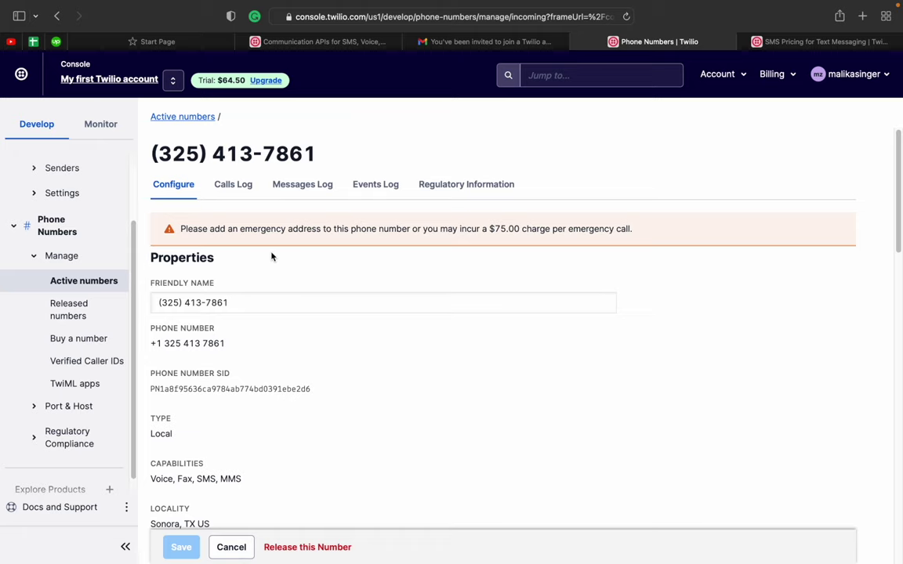
Return to Active numbers, review the Voice/SMS/MMS/Fax capabilities, and open Buy a number
left_click(81, 283)
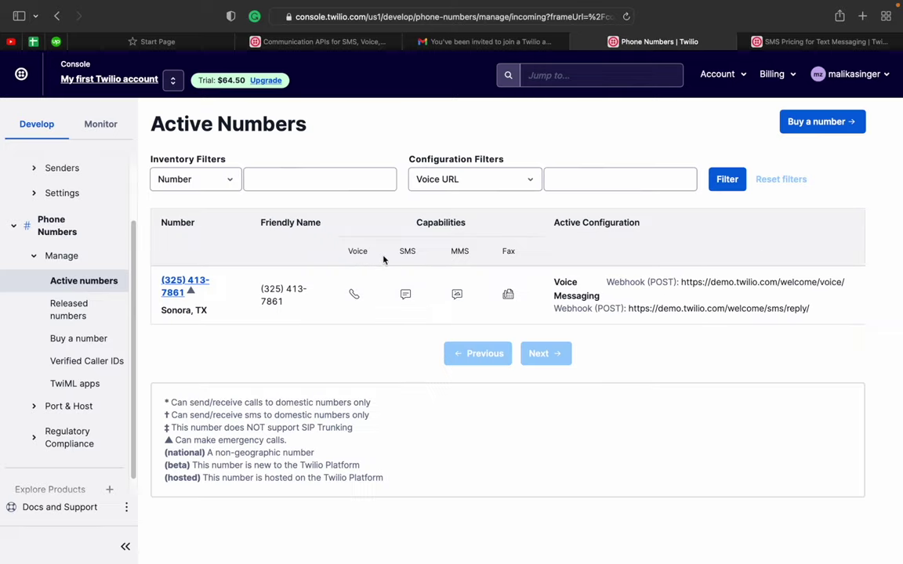
left_click_drag(352, 252, 531, 261)
left_click(531, 261)
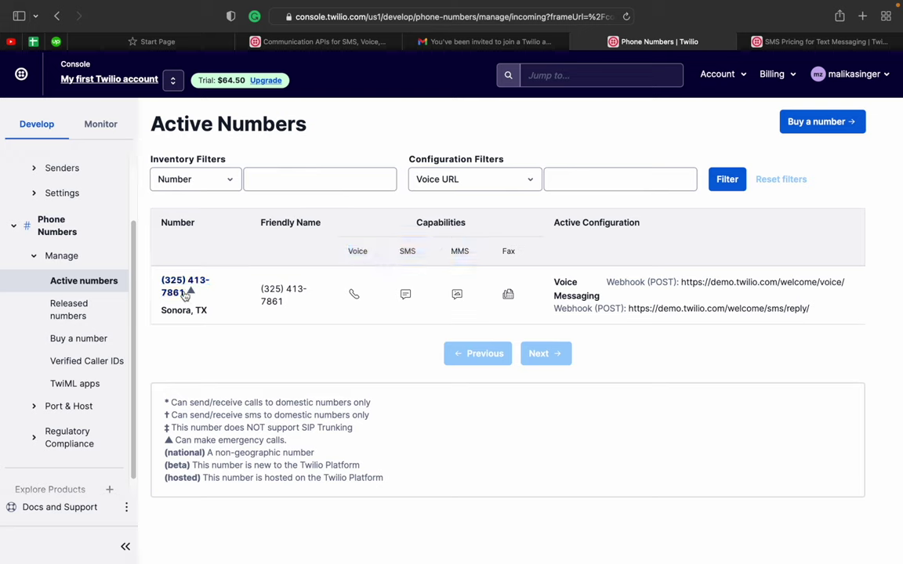
left_click(820, 123)
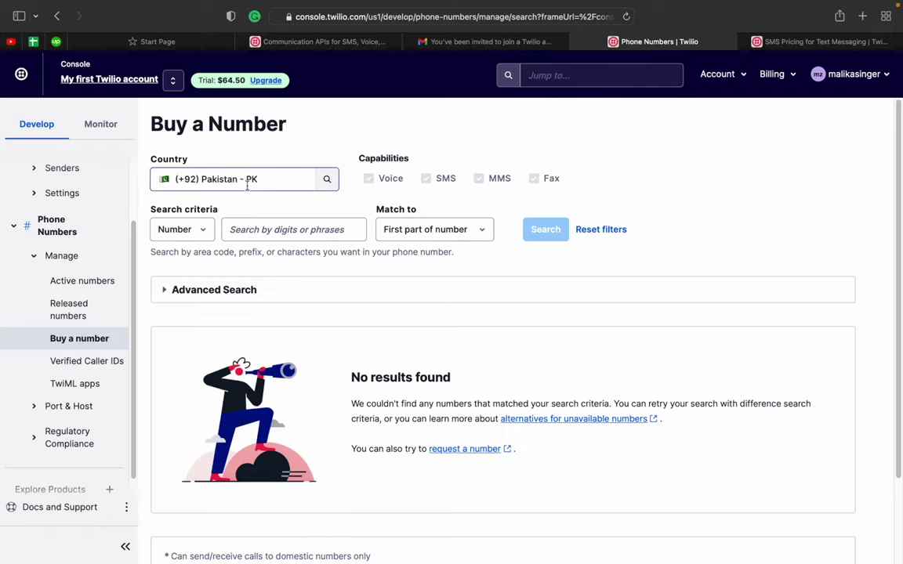
Set the country to United States and browse the Los Angeles local numbers at $1.00/month
left_click(256, 185)
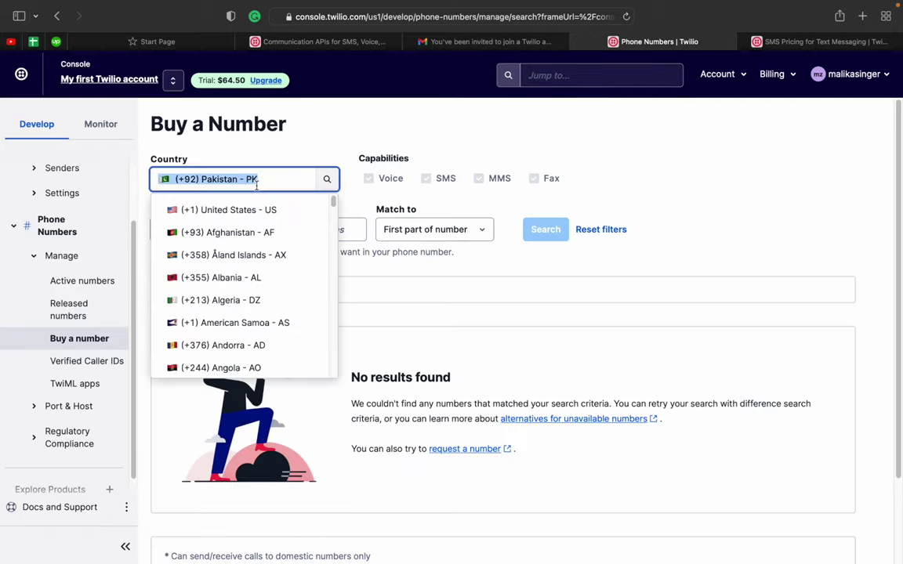
type("uni")
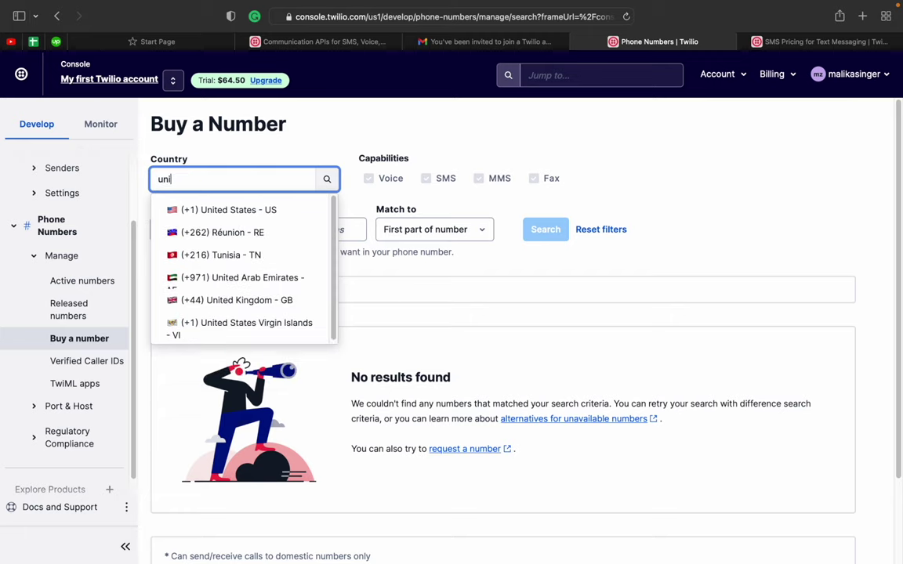
left_click(227, 210)
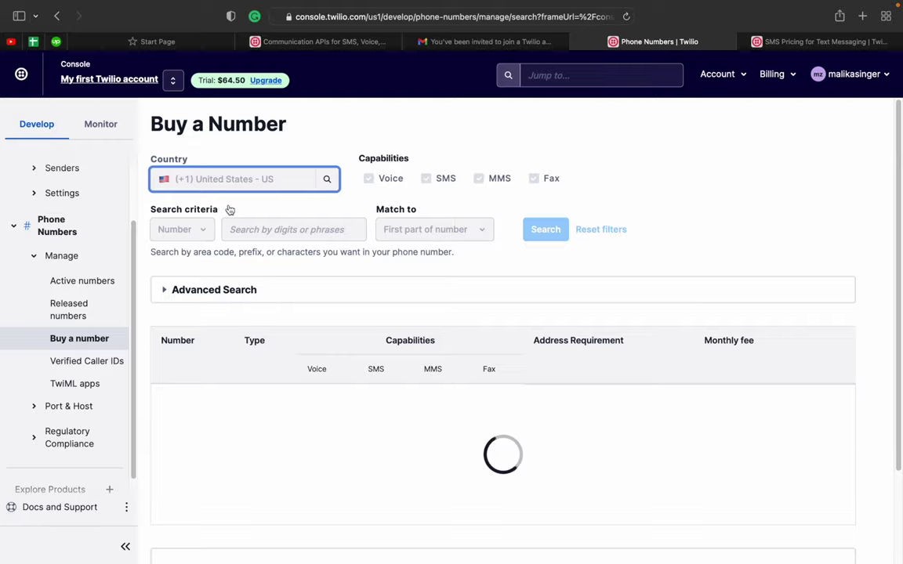
scroll(411, 304, "down", 2)
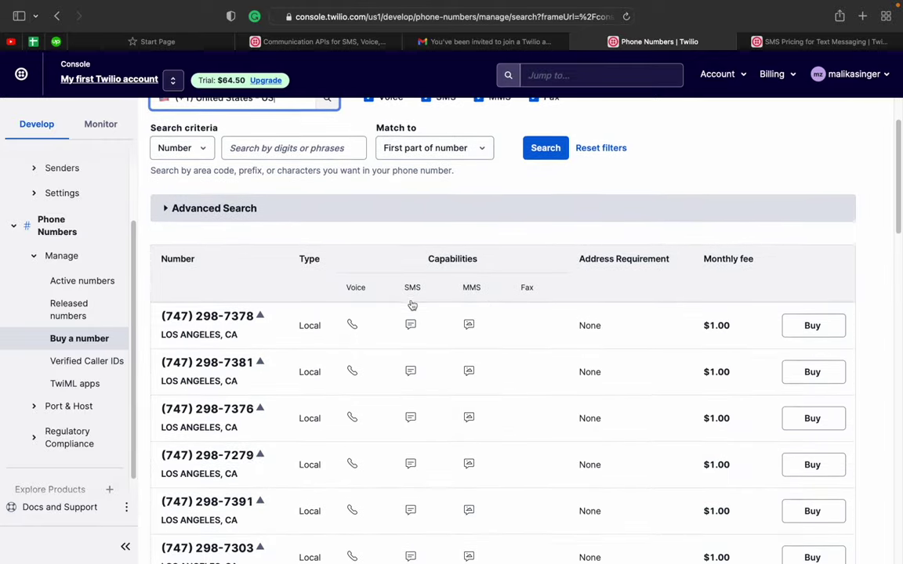
scroll(412, 305, "down", 5)
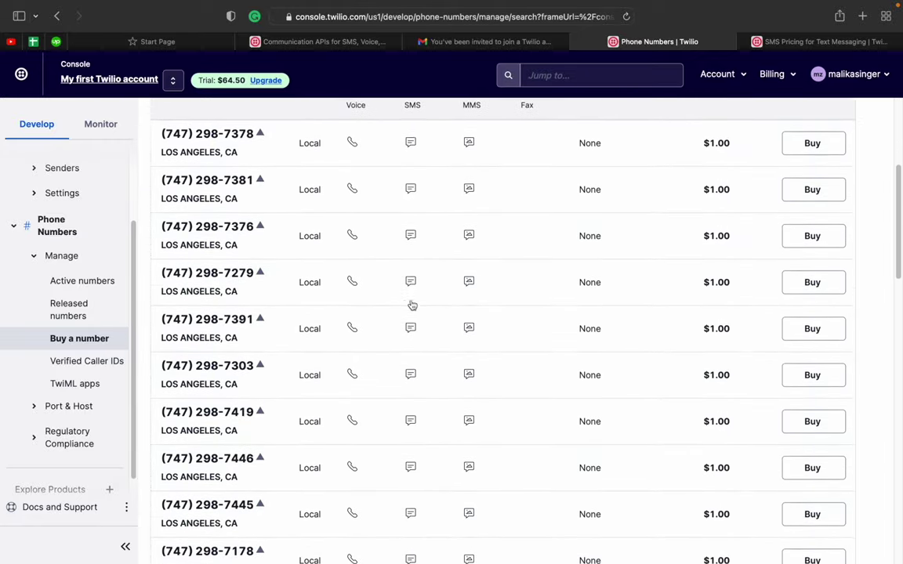
scroll(412, 304, "down", 12)
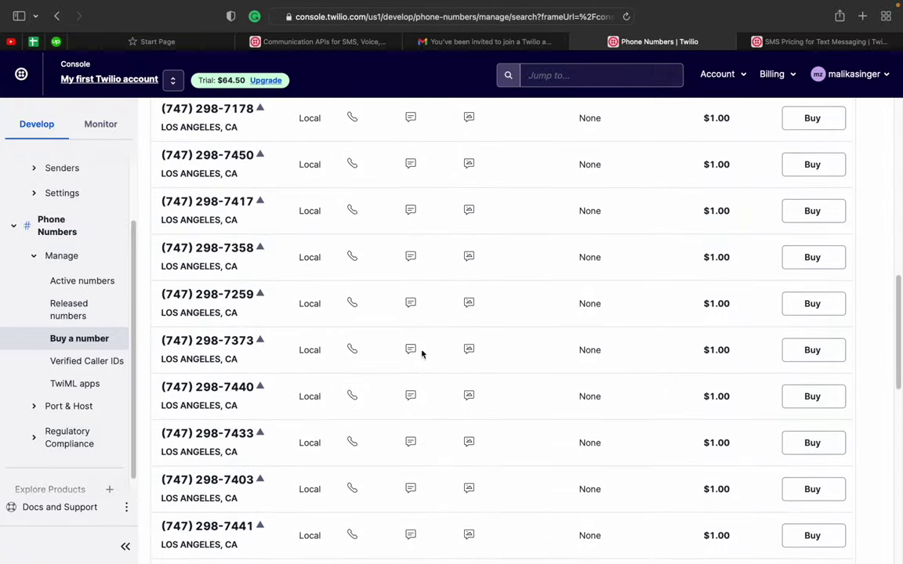
scroll(422, 355, "down", 18)
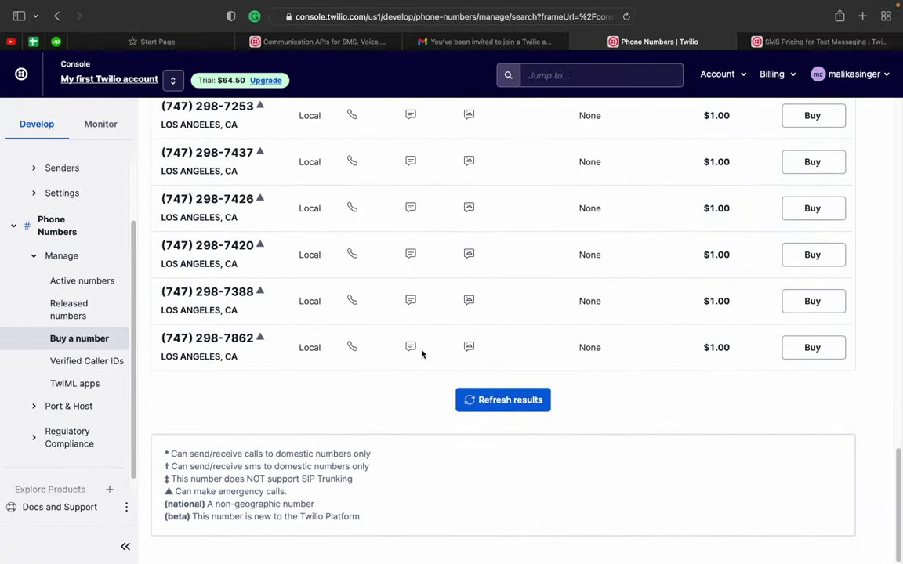
scroll(422, 354, "up", 20)
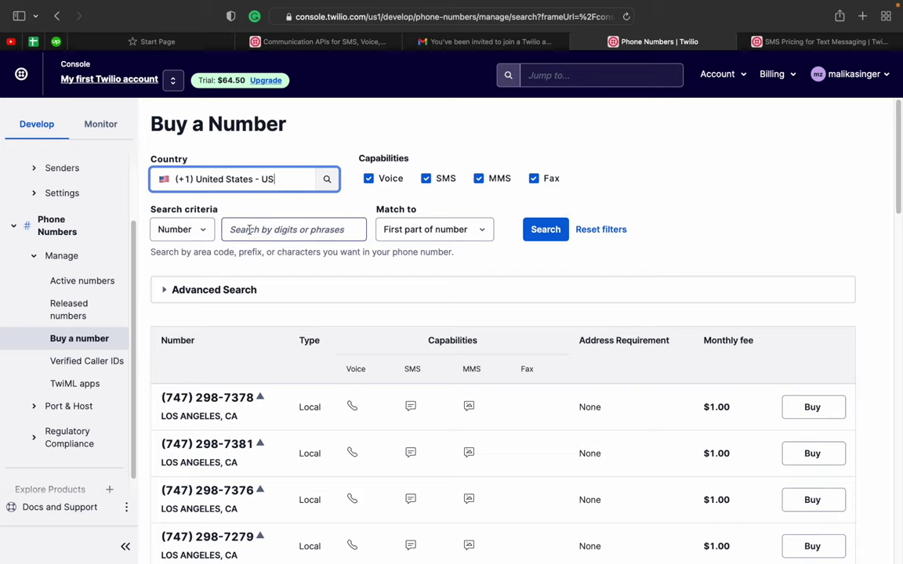
Expand Advanced Search, try the unavailable Mobile number type, and close the SMS Pricing page
left_click(258, 289)
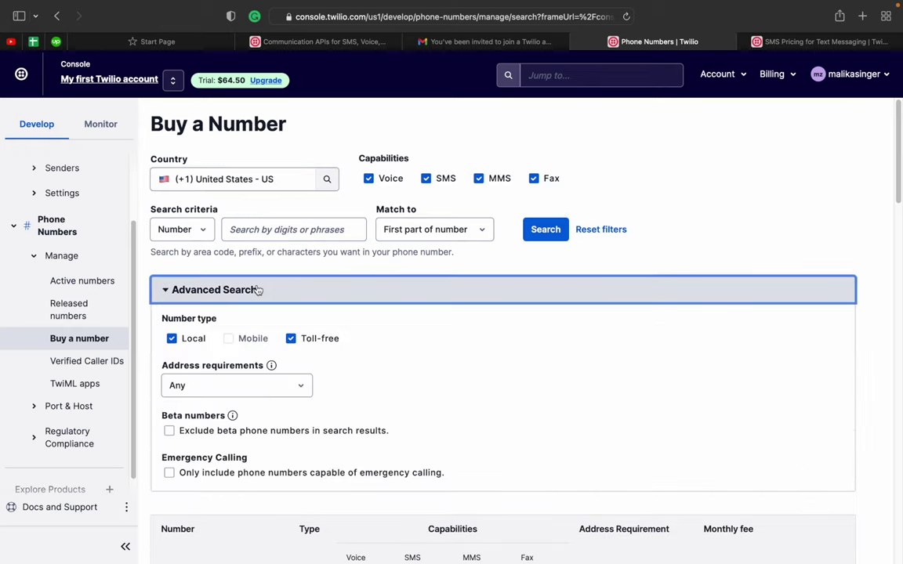
scroll(233, 436, "down", 1)
scroll(233, 436, "down", 2)
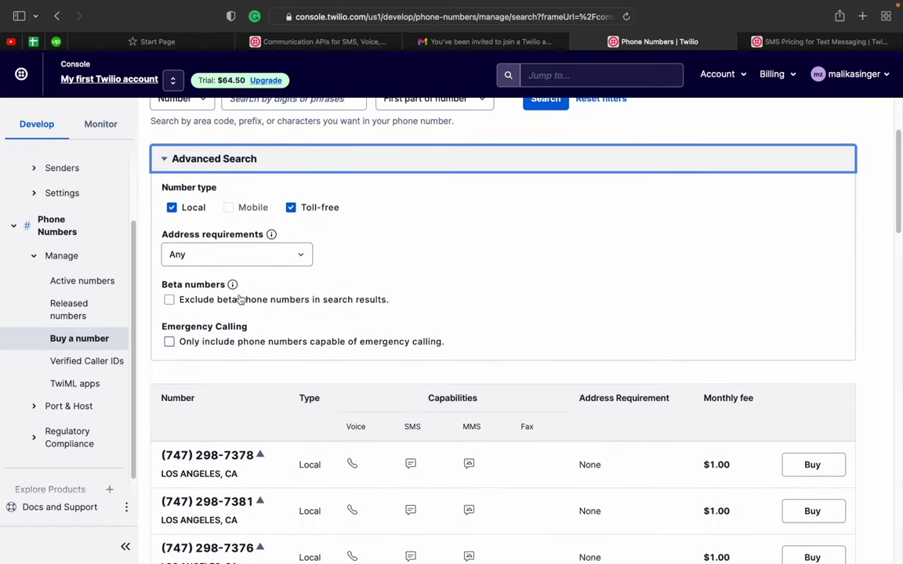
scroll(228, 271, "up", 1)
left_click(229, 251)
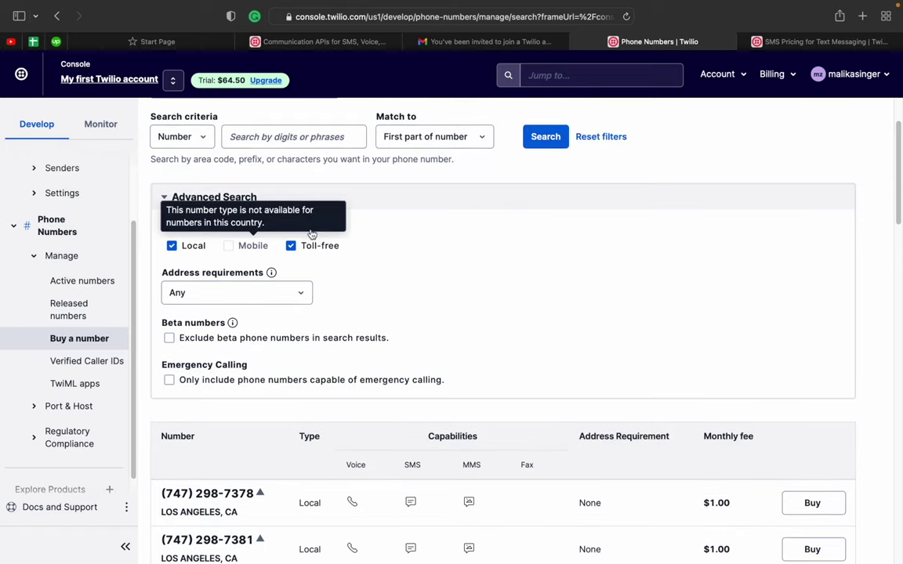
scroll(417, 252, "up", 2)
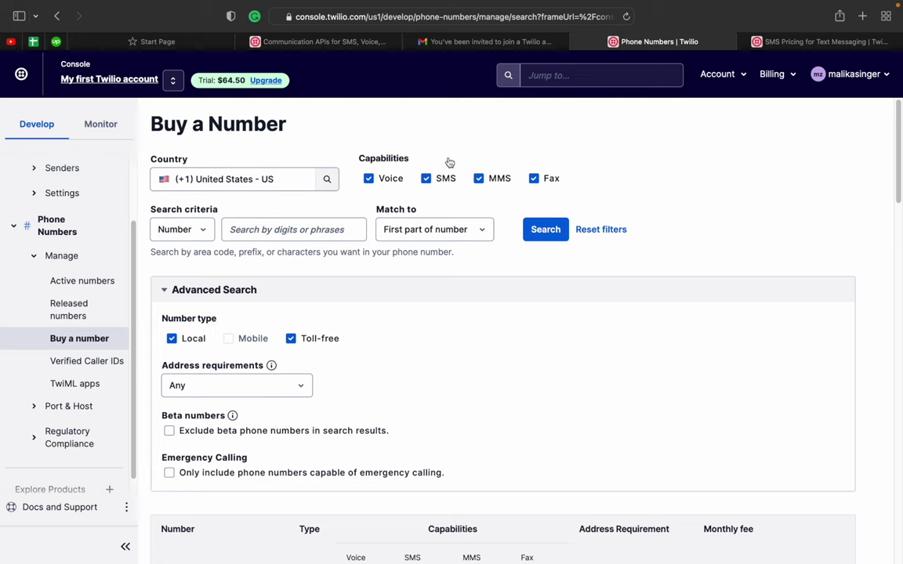
left_click(744, 42)
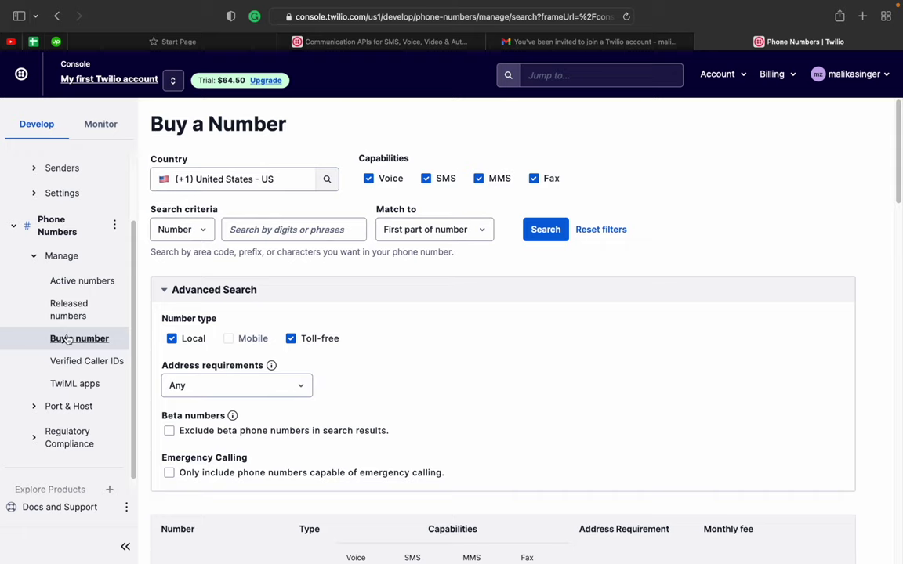
Expand and collapse the Messaging senders section in the Twilio sidebar
scroll(86, 302, "up", 2)
scroll(88, 303, "up", 2)
scroll(88, 303, "down", 2)
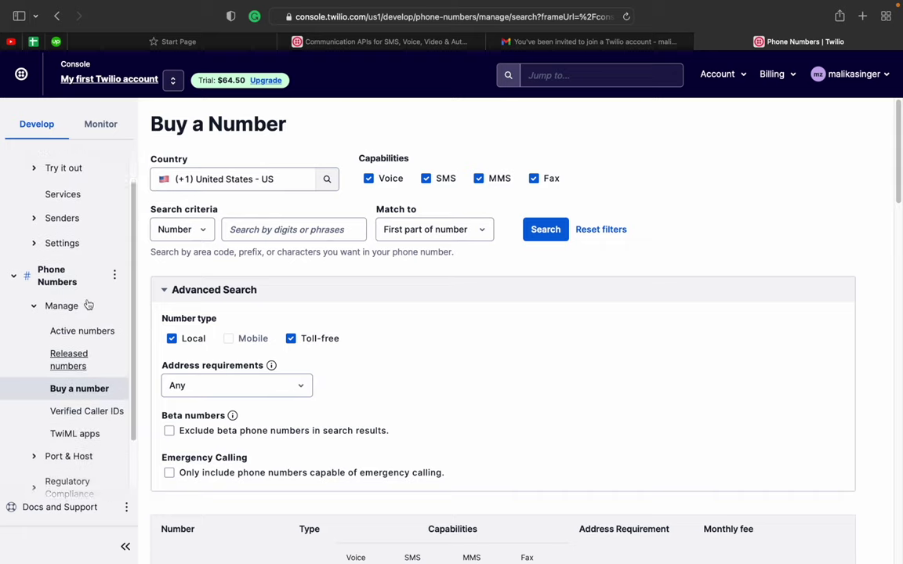
scroll(87, 303, "up", 2)
left_click(35, 270)
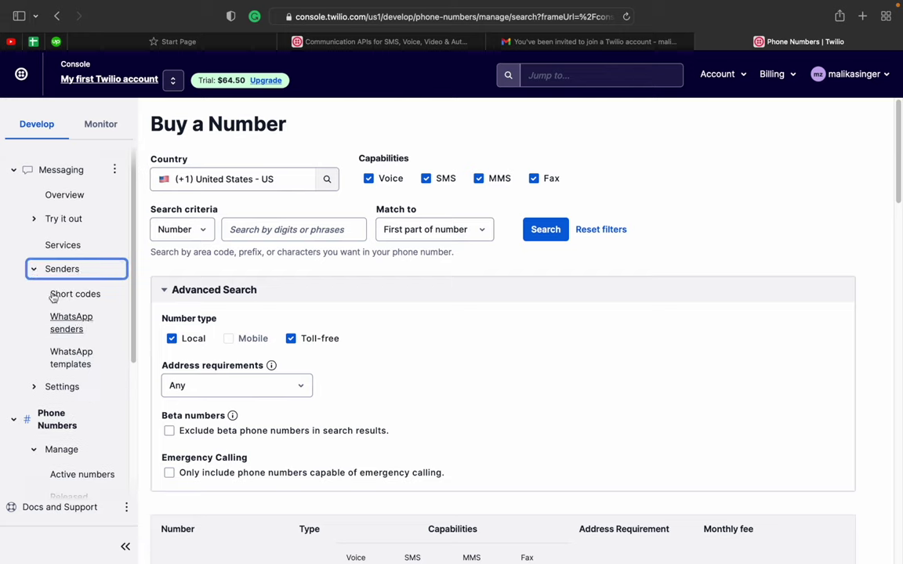
left_click(35, 271)
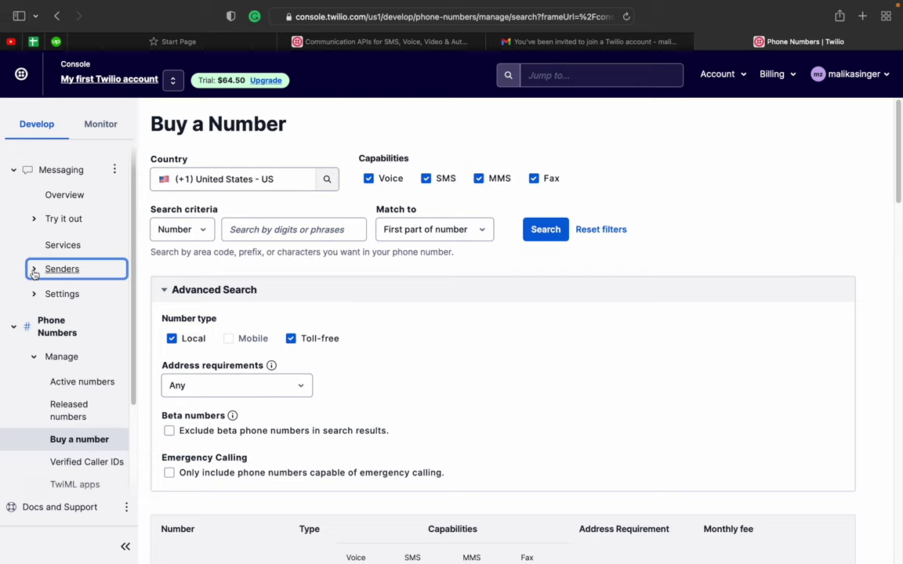
scroll(110, 343, "down", 3)
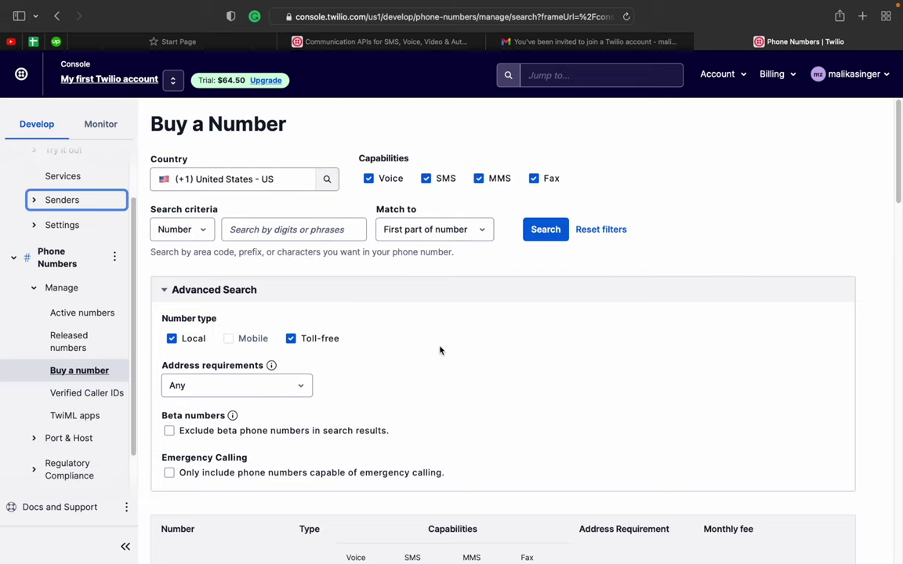
Open Active numbers, review the number's row and messaging webhook URL, then move to VS Code
left_click(86, 314)
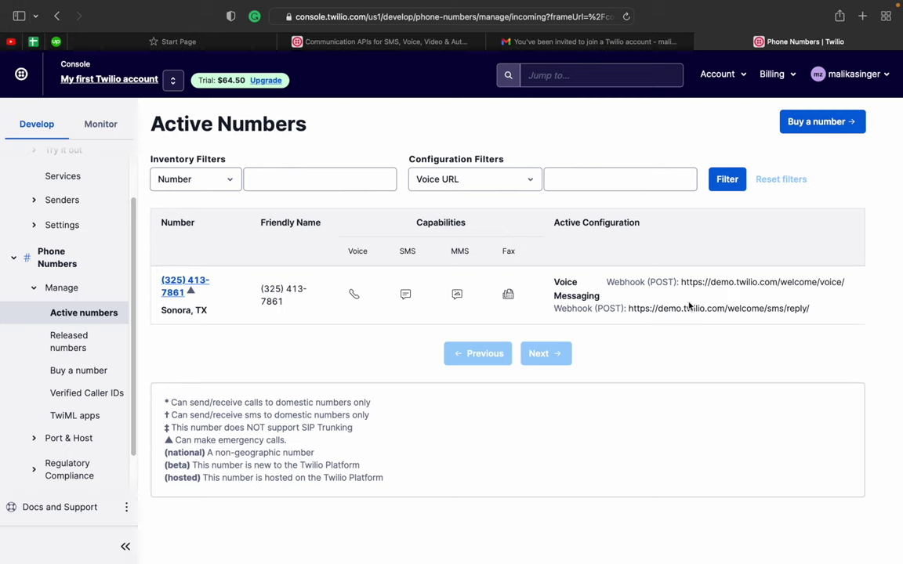
triple_click(686, 311)
left_click(686, 312)
left_click_drag(166, 278, 214, 295)
left_click(240, 335)
left_click_drag(630, 308, 811, 308)
left_click(811, 308)
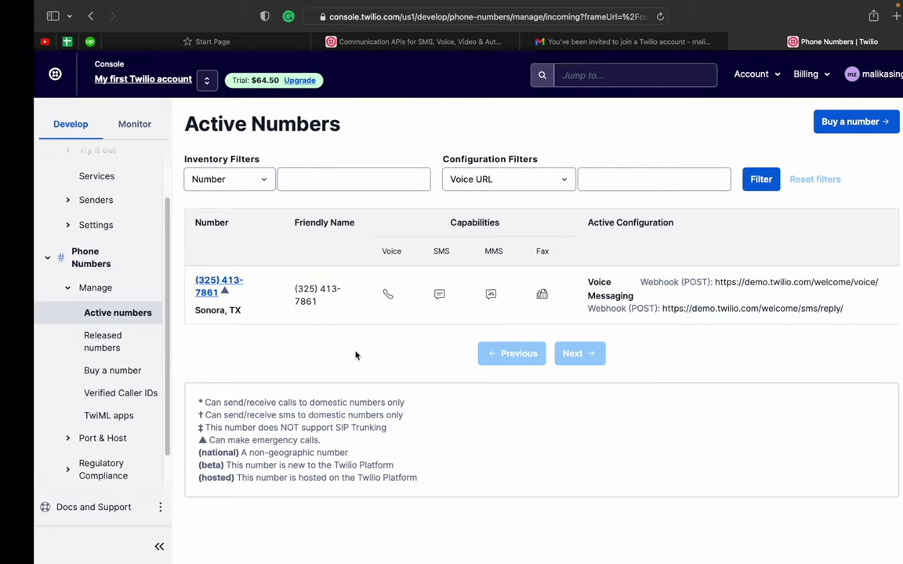
key("ctrl+Left")
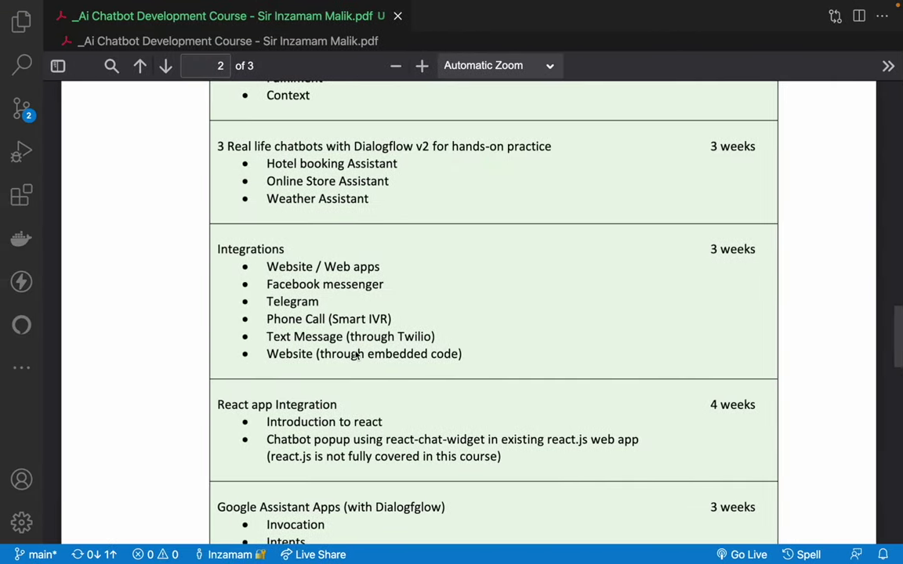
Close the empty Chrome window, quit Chrome, and return to the chatbot course PDF
key("ctrl+Left")
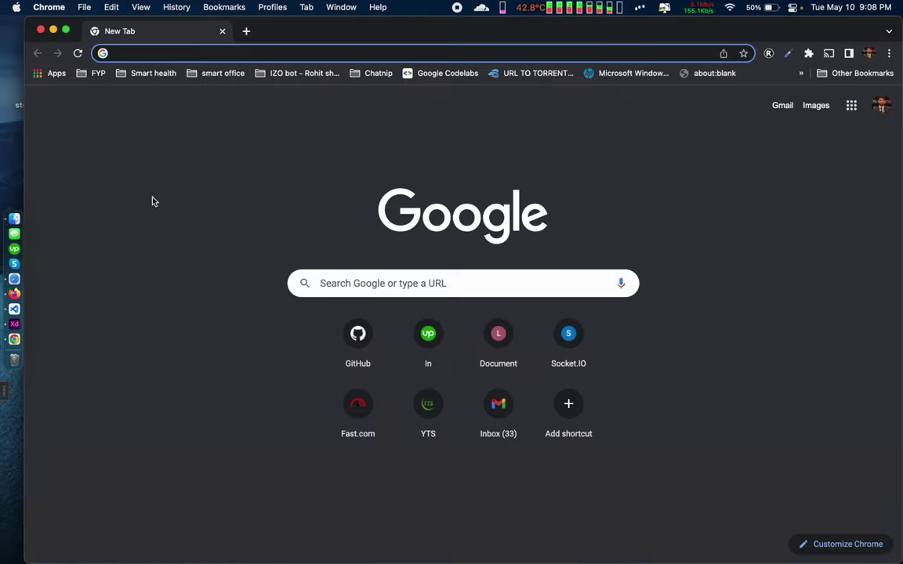
left_click(41, 30)
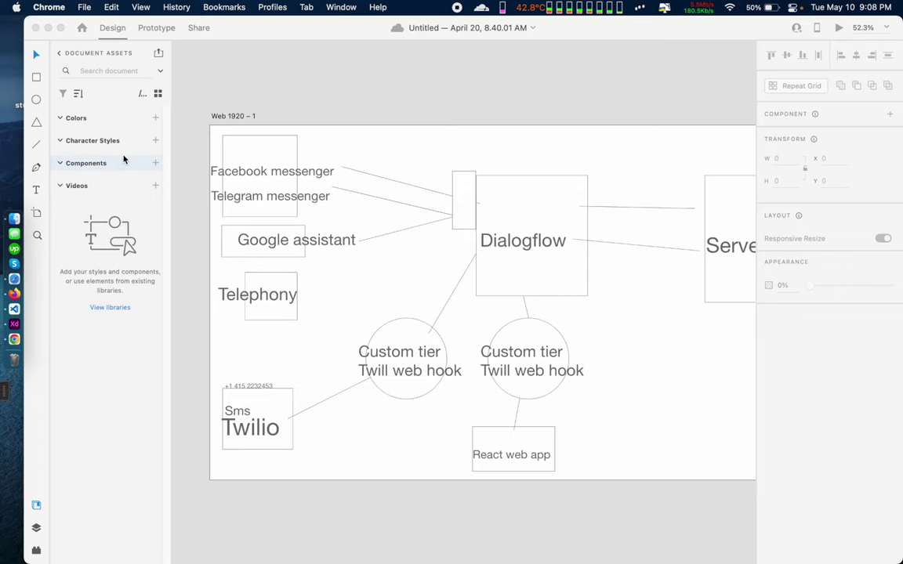
key("super+Tab")
key("super+shift+Tab")
key("super+q")
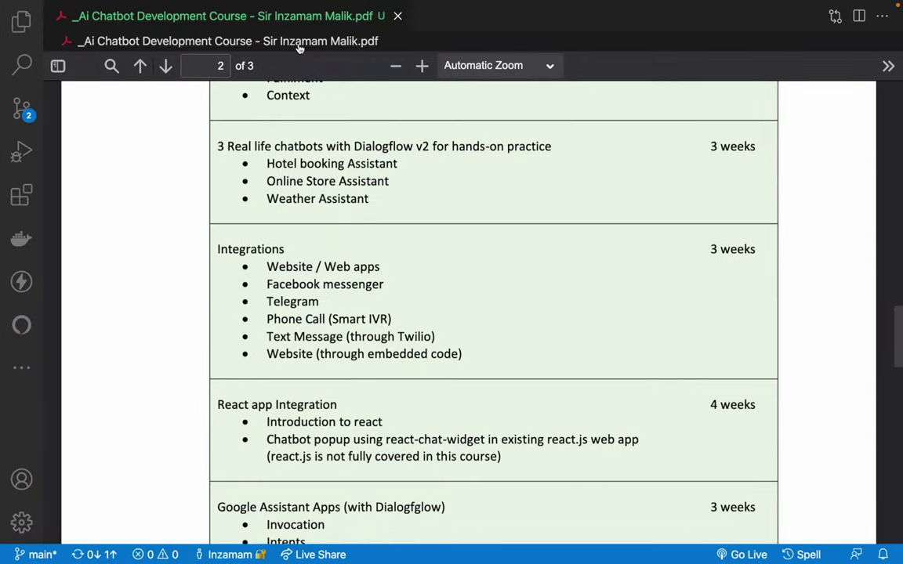
Close the course PDF and open index.mjs from 05. Dialogflow > 2. React app integration
left_click(398, 16)
left_click(21, 21)
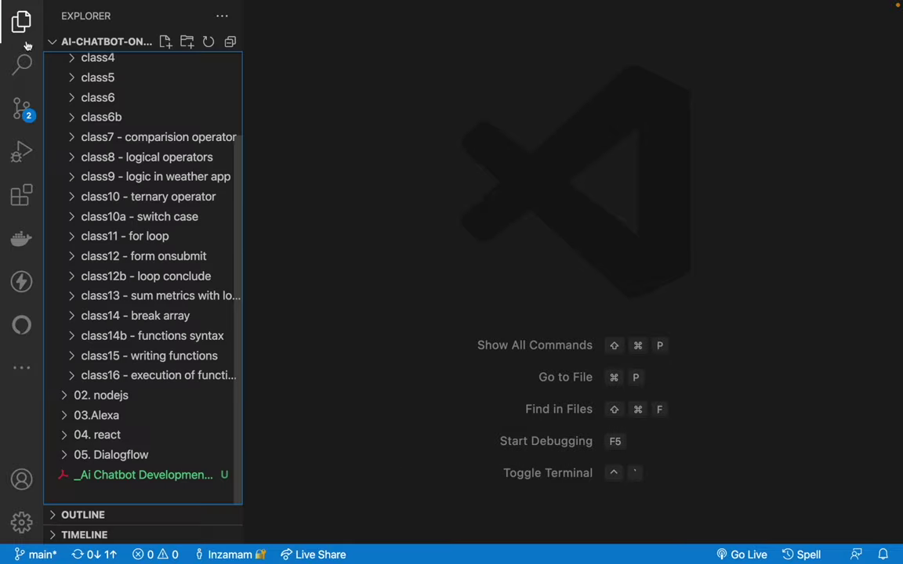
scroll(85, 377, "up", 3)
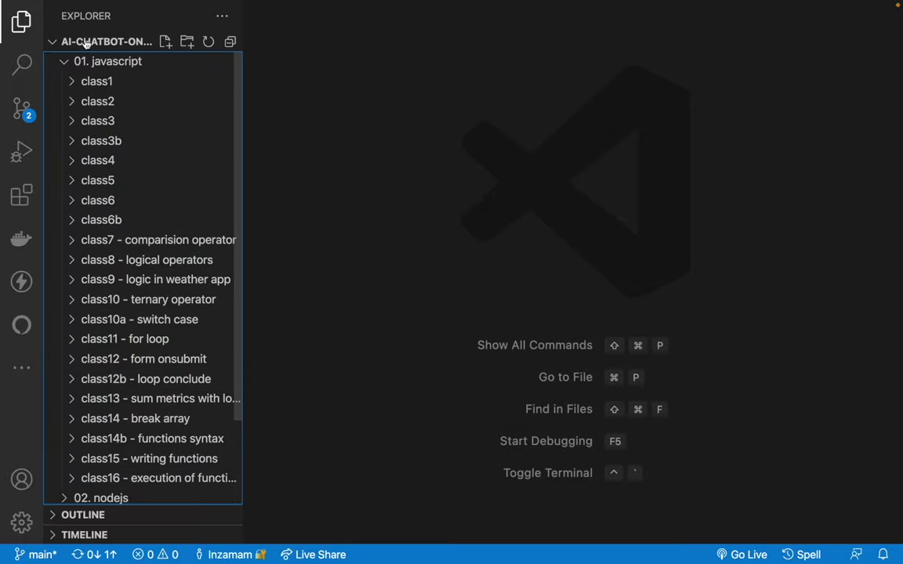
left_click(67, 61)
left_click(67, 143)
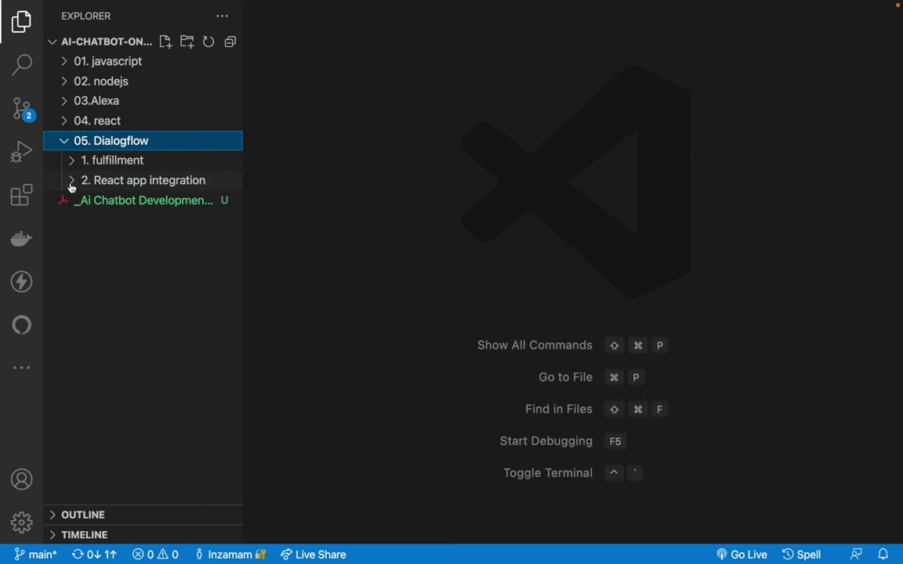
left_click(72, 182)
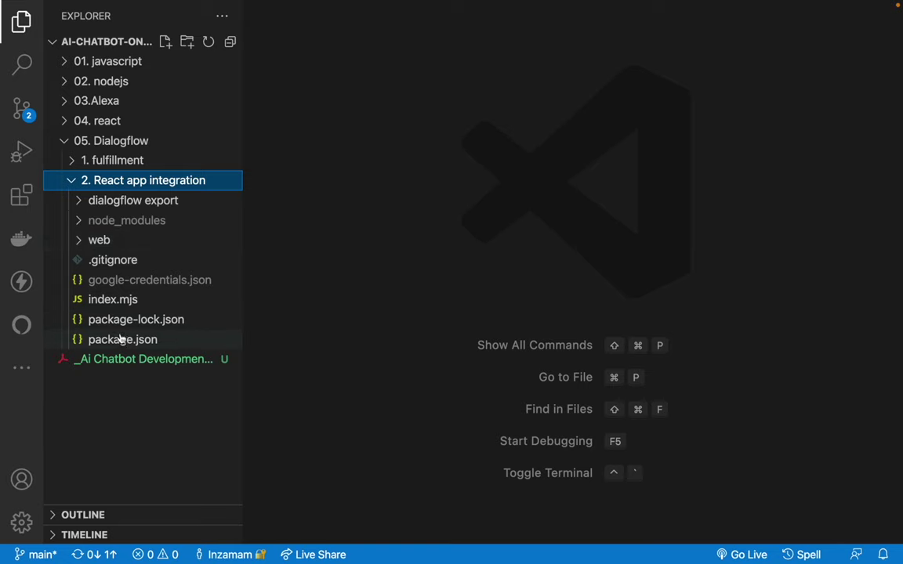
left_click(118, 302)
Fold the /webhook route on line 22 and inspect the /twiliowebhook route on line 82
scroll(461, 341, "down", 5)
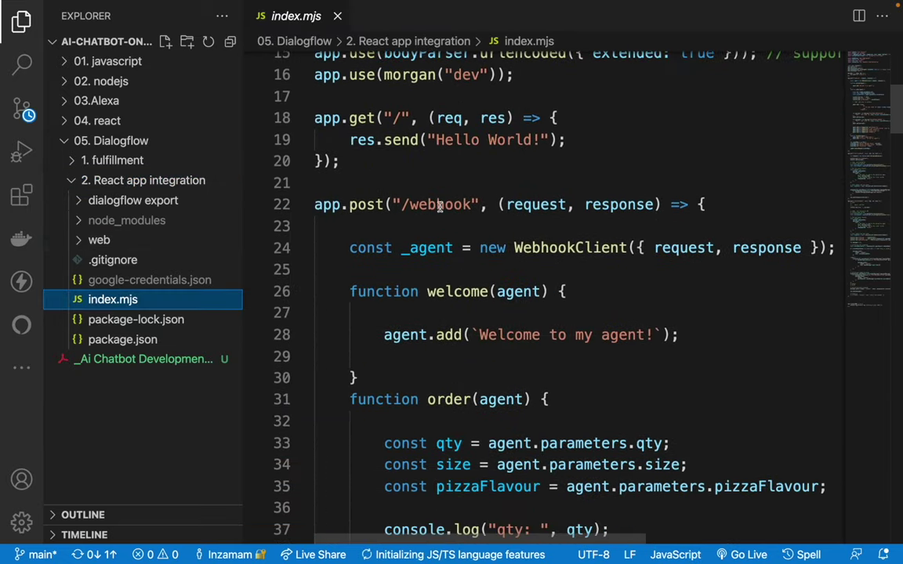
double_click(439, 205)
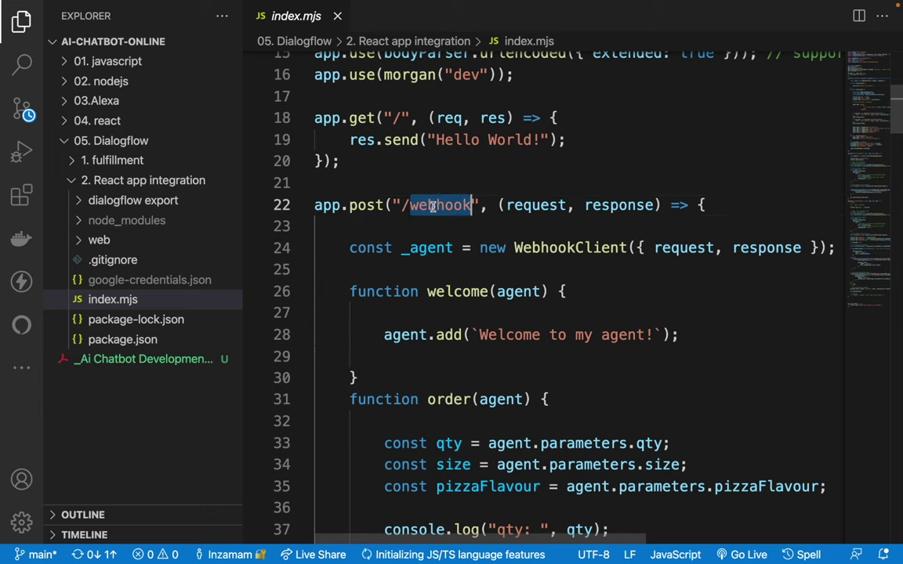
left_click(318, 205)
scroll(375, 283, "down", 3)
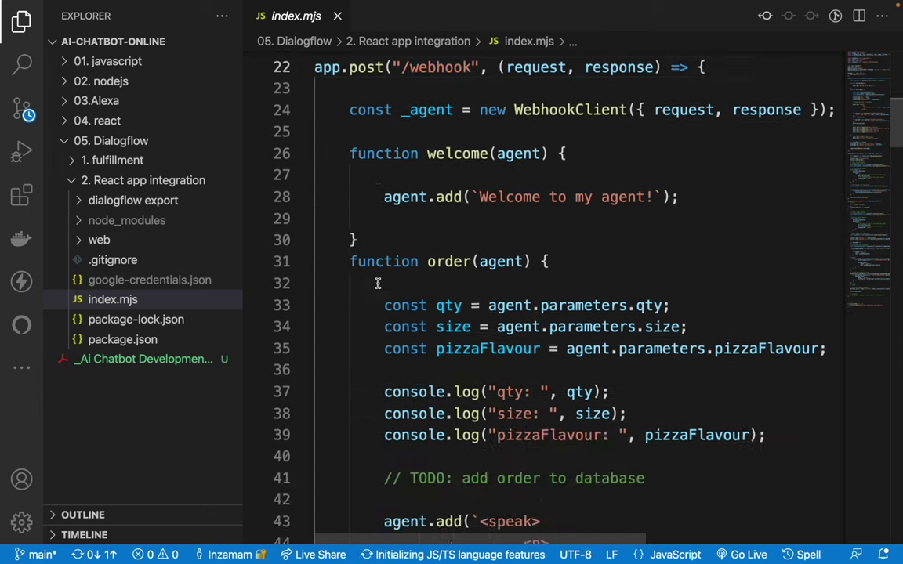
key("super+alt+bracketleft")
scroll(322, 274, "up", 2)
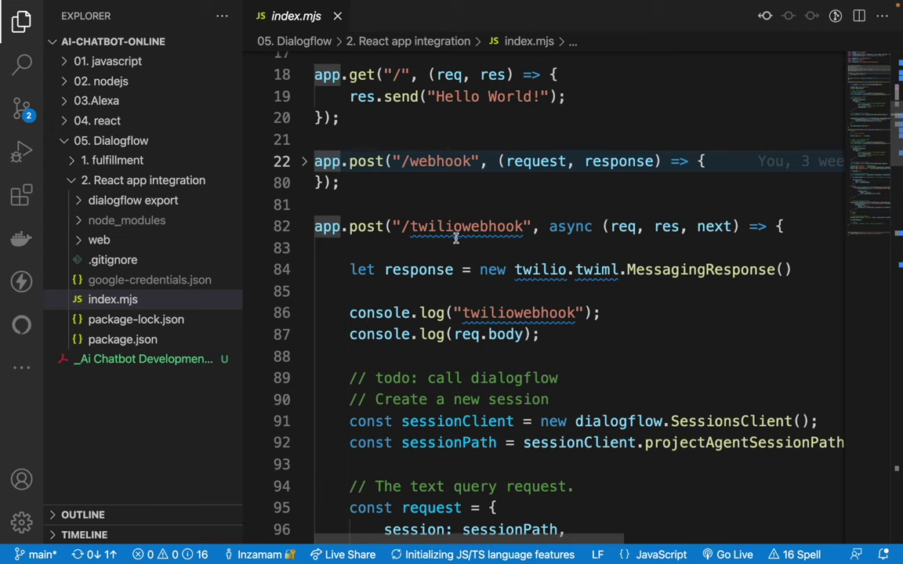
left_click_drag(401, 227, 524, 227)
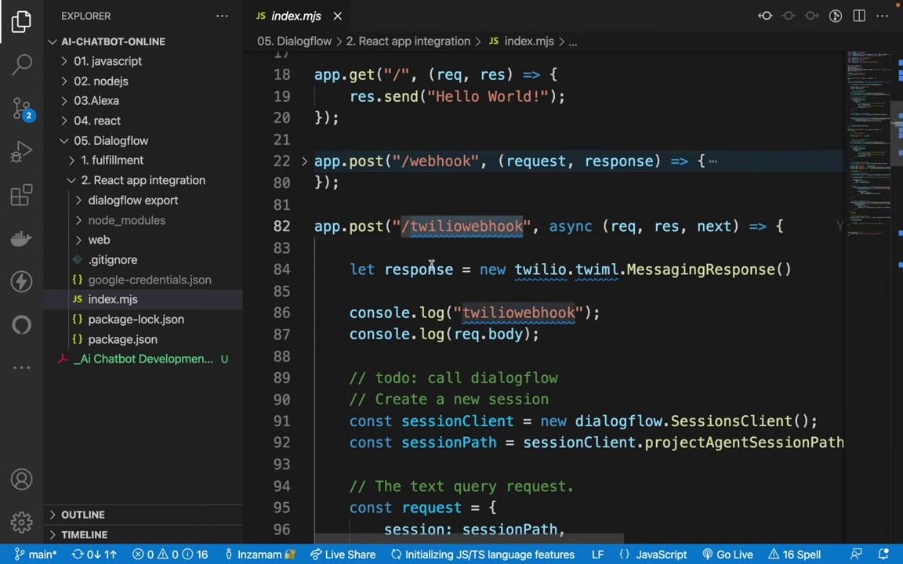
left_click(402, 269)
Fold the /talktochatbot route and zoom the editor out one step
scroll(402, 270, "down", 3)
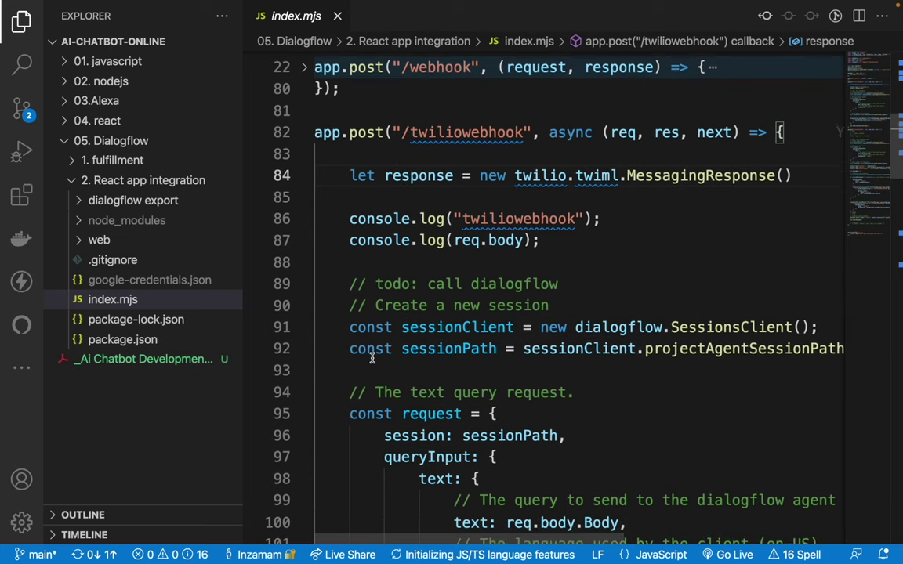
scroll(373, 358, "down", 2)
scroll(372, 358, "down", 10)
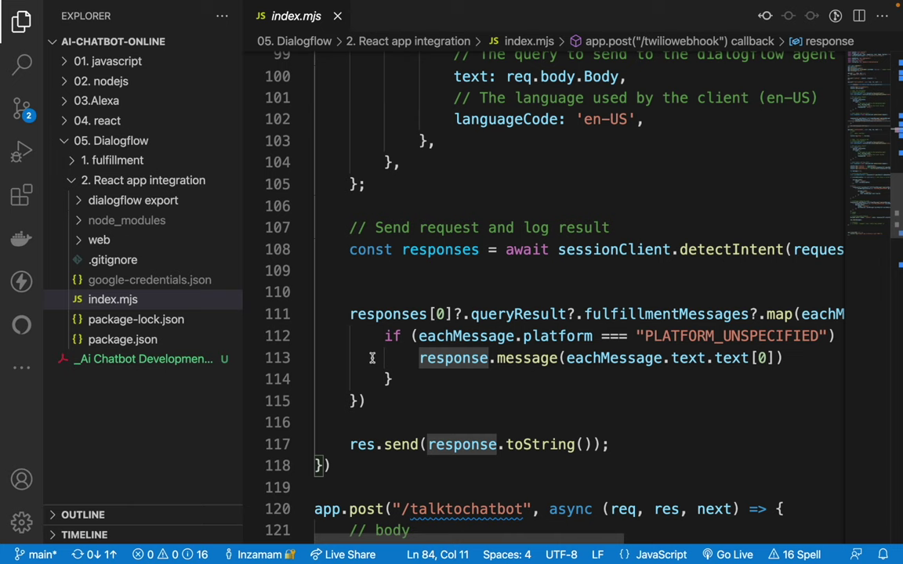
scroll(372, 359, "down", 5)
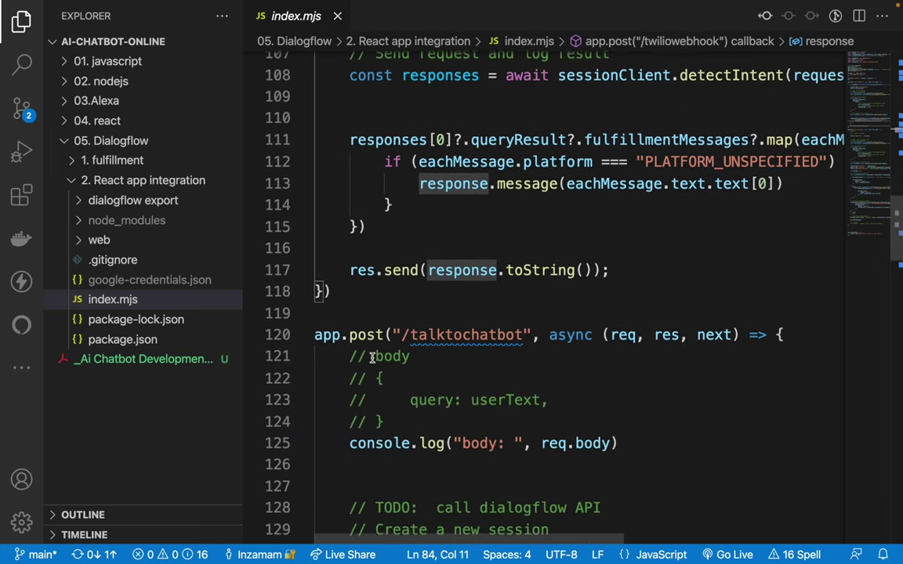
scroll(372, 358, "down", 1)
left_click(304, 306)
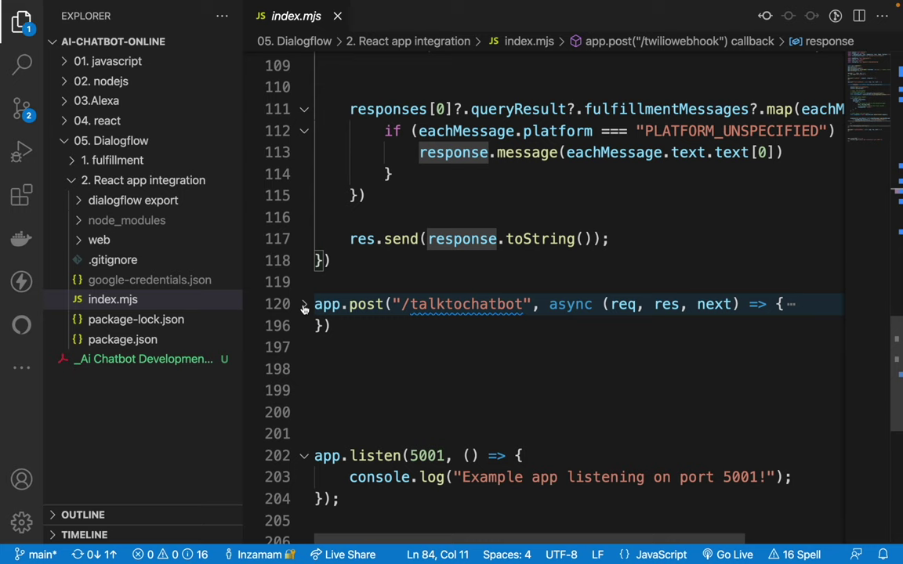
left_click(345, 326)
mouse_move(559, 4)
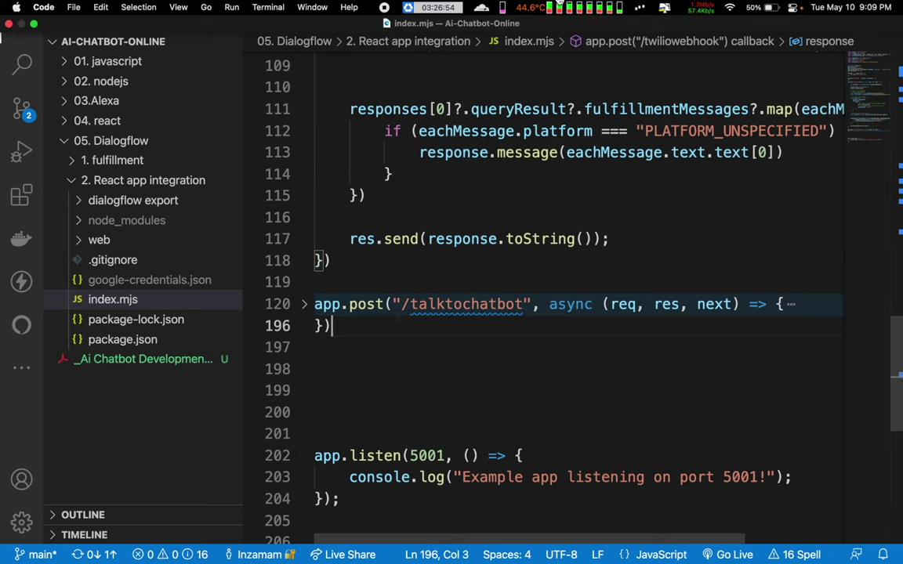
key("super+minus")
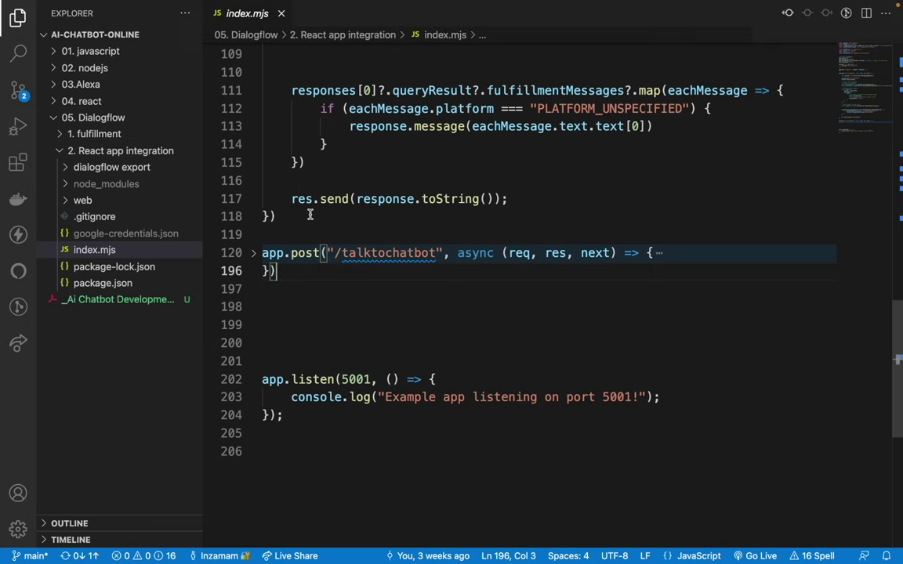
left_click(309, 214)
scroll(310, 214, "up", 3)
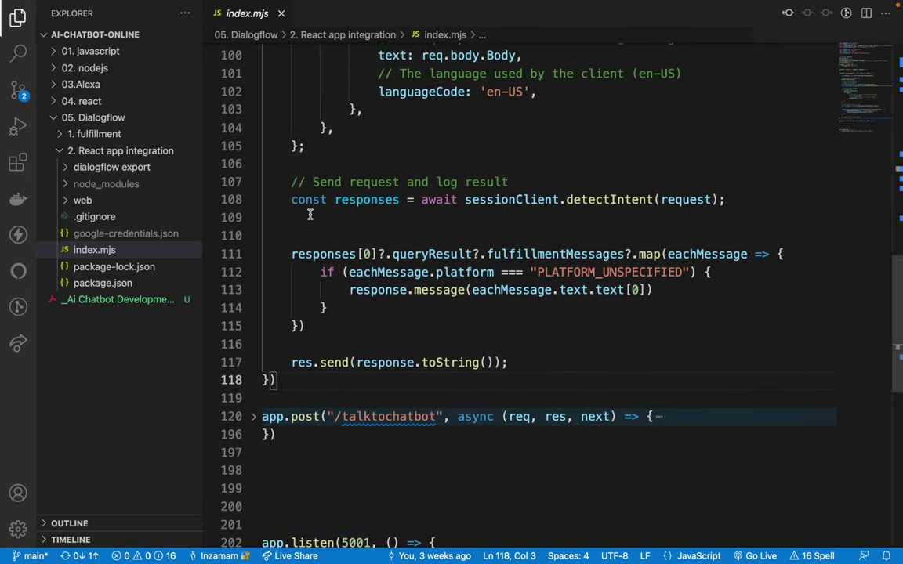
scroll(310, 214, "up", 2)
scroll(309, 214, "down", 3)
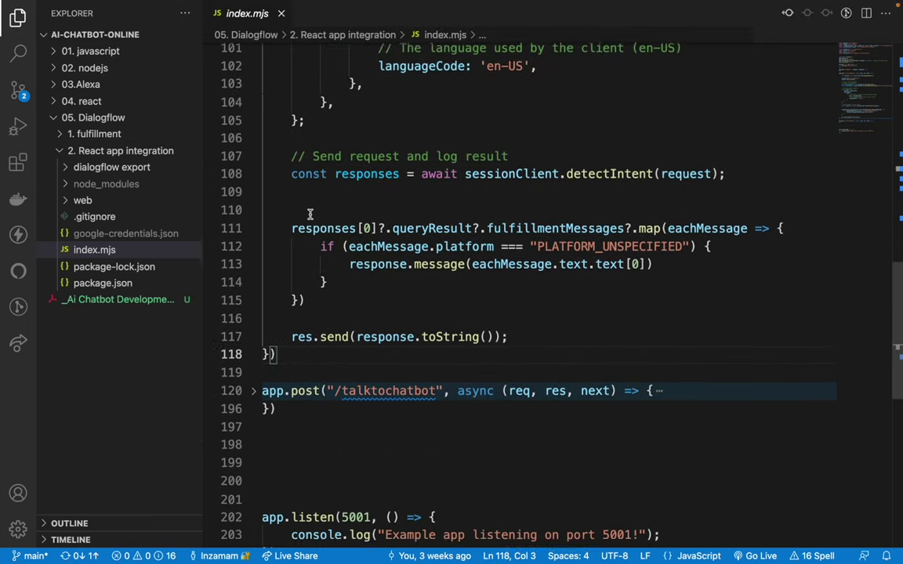
scroll(310, 214, "down", 3)
scroll(310, 214, "up", 10)
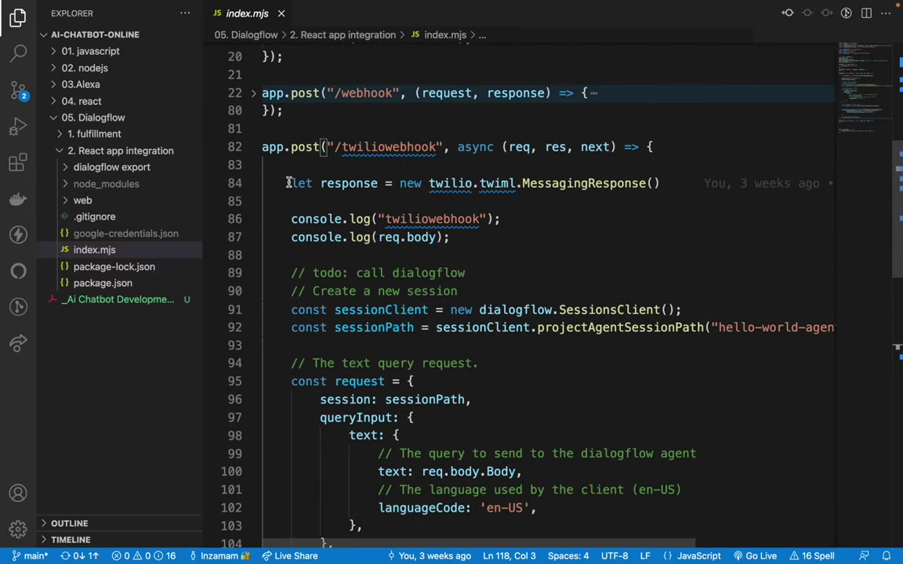
left_click_drag(289, 183, 517, 370)
left_click(518, 368)
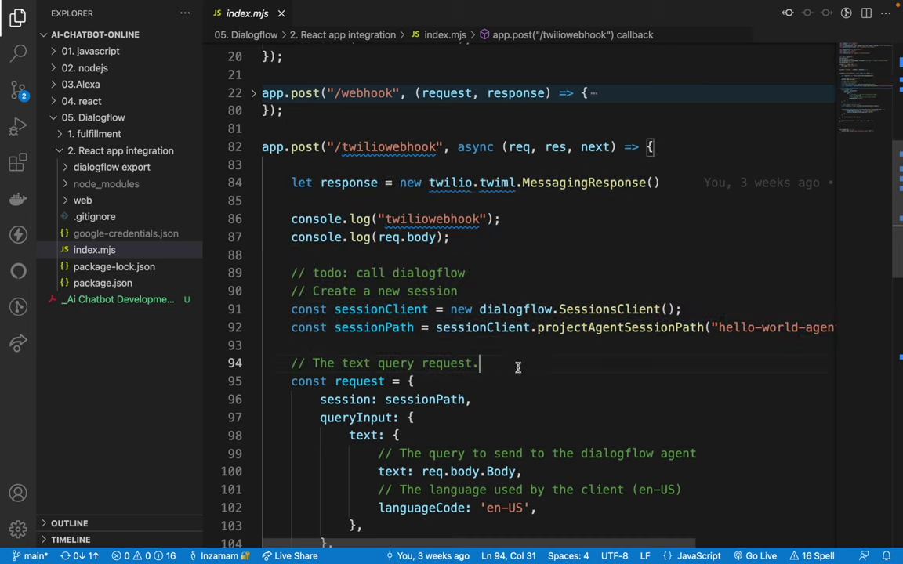
left_click(288, 184)
left_click_drag(297, 184, 516, 329)
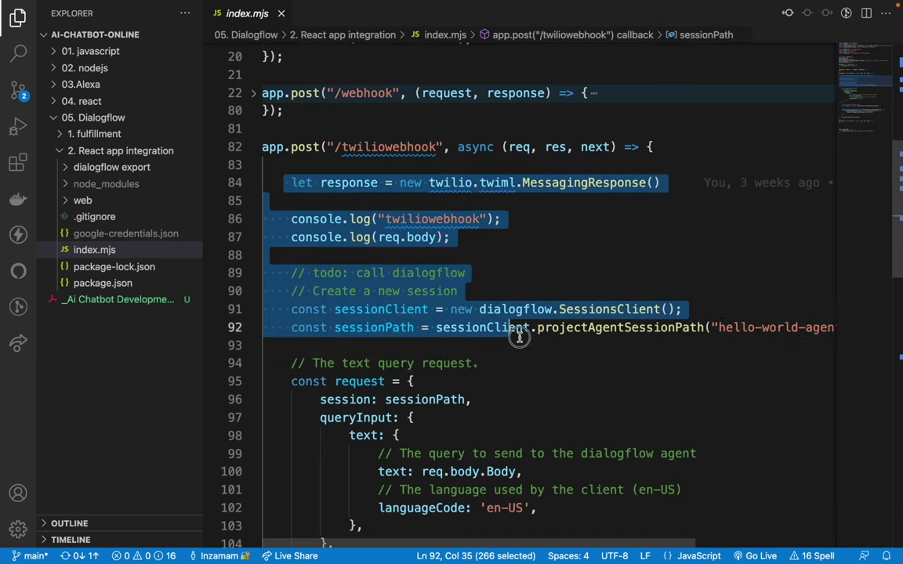
key("End")
scroll(342, 282, "left", 3)
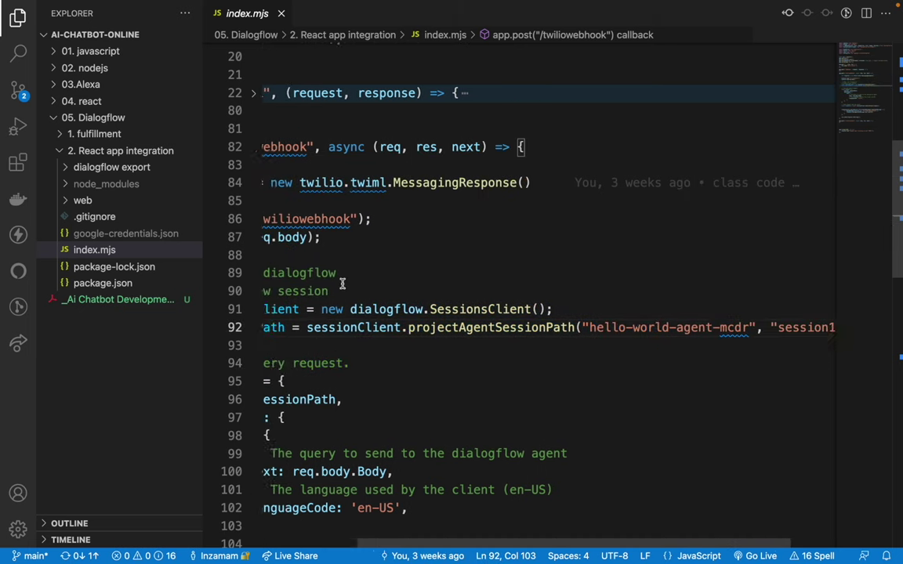
left_click(493, 250)
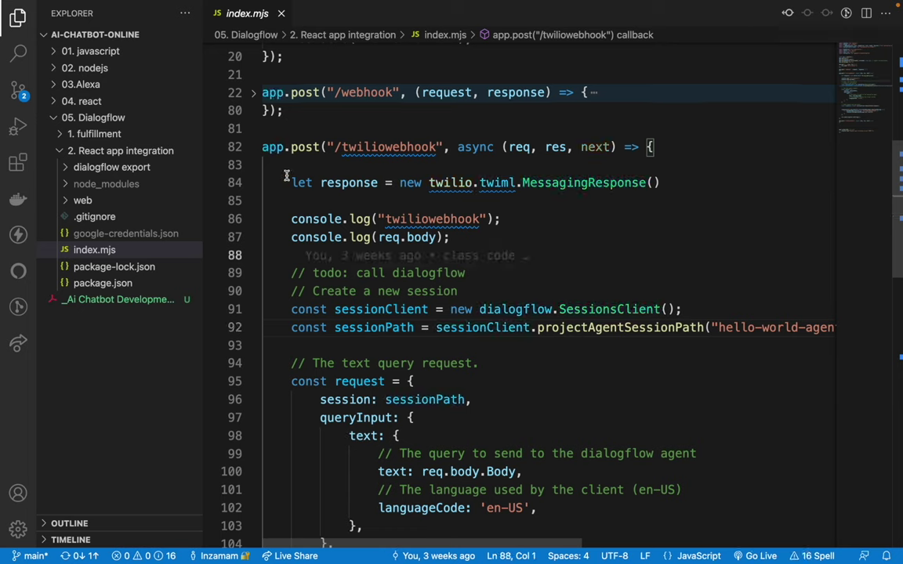
left_click(548, 222)
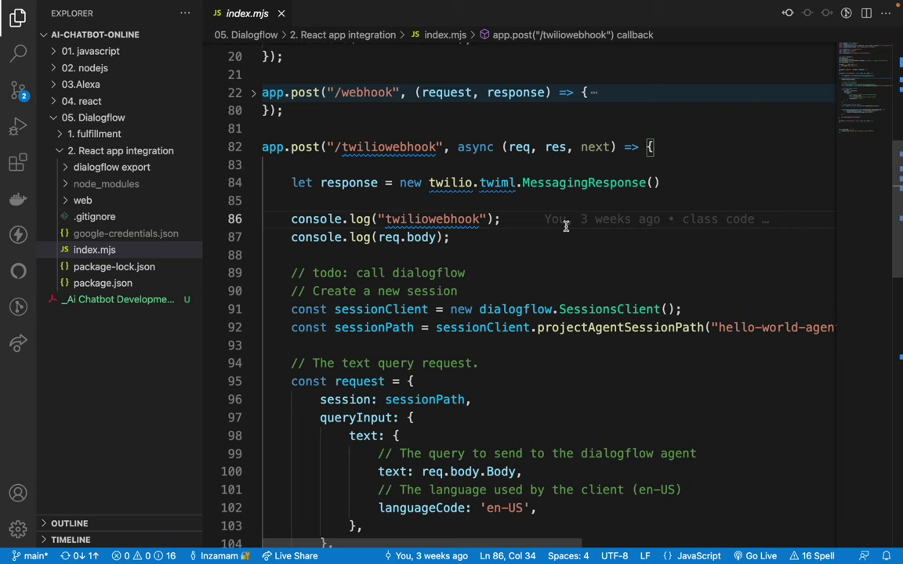
scroll(426, 286, "down", 2)
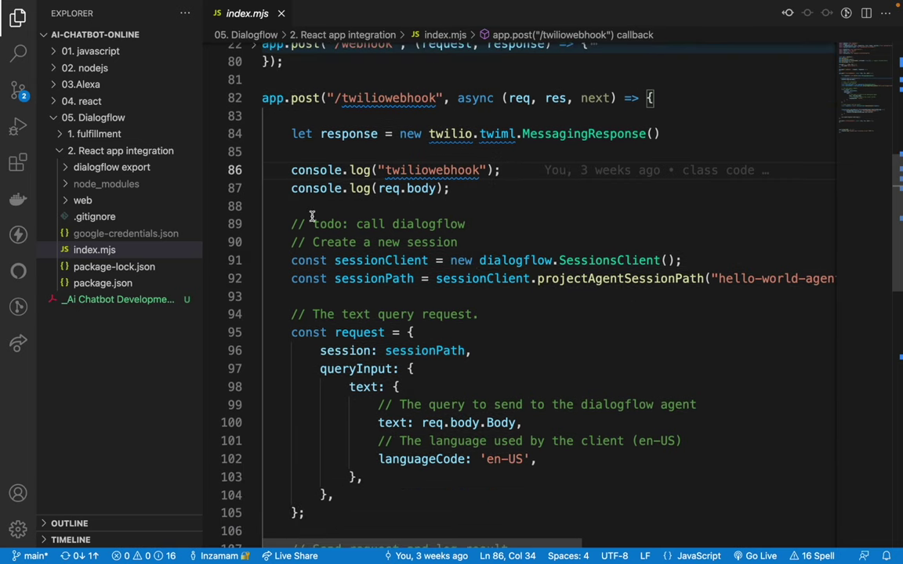
left_click(341, 224)
double_click(413, 224)
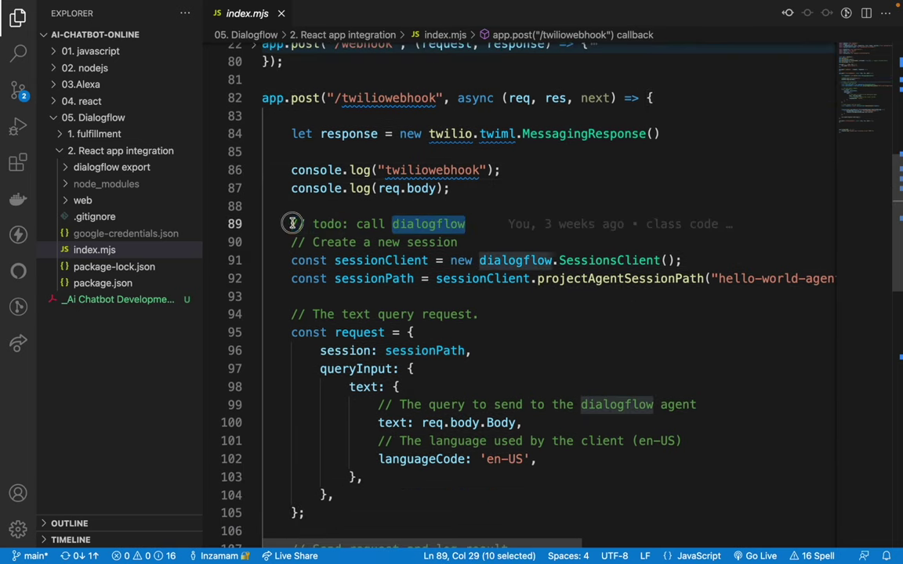
left_click_drag(292, 223, 501, 242)
left_click(522, 238)
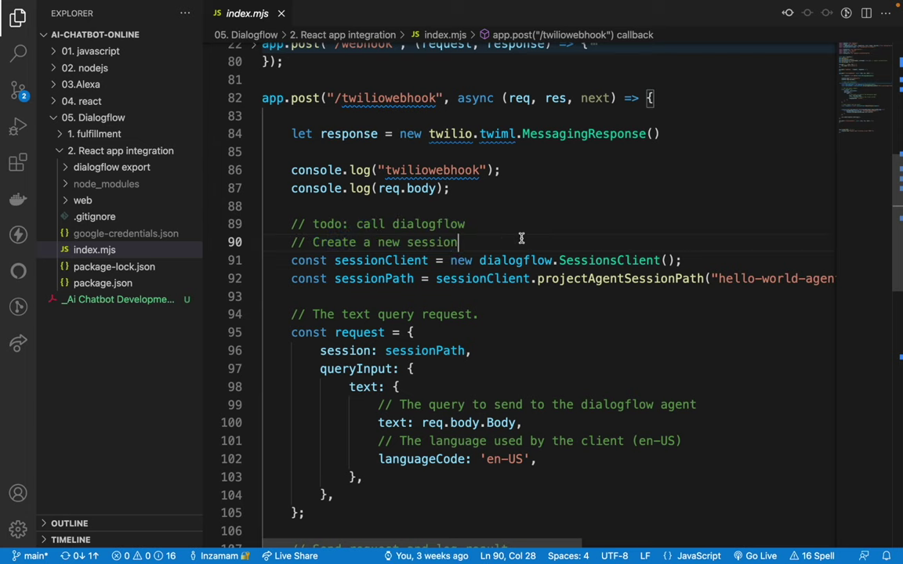
left_click_drag(290, 261, 472, 333)
left_click(472, 333)
triple_click(352, 260)
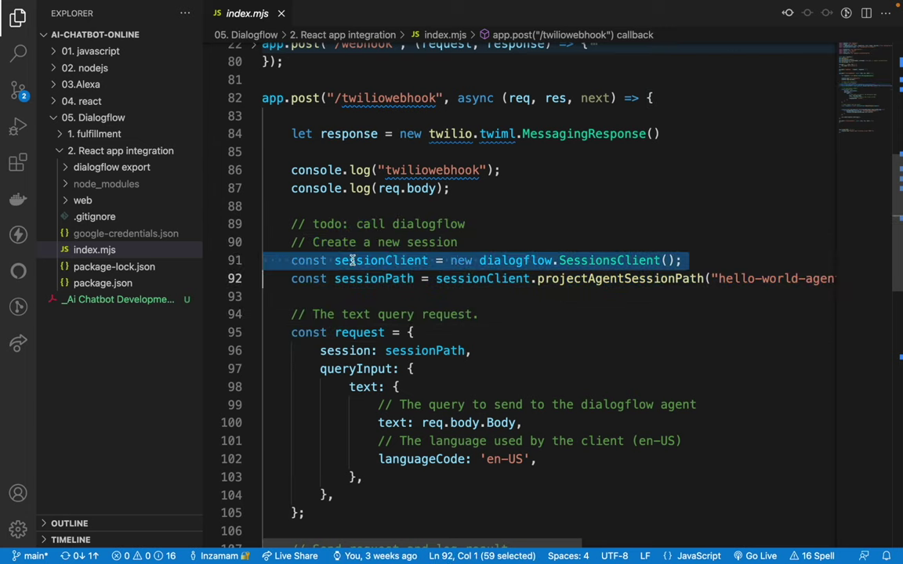
scroll(450, 291, "down", 3)
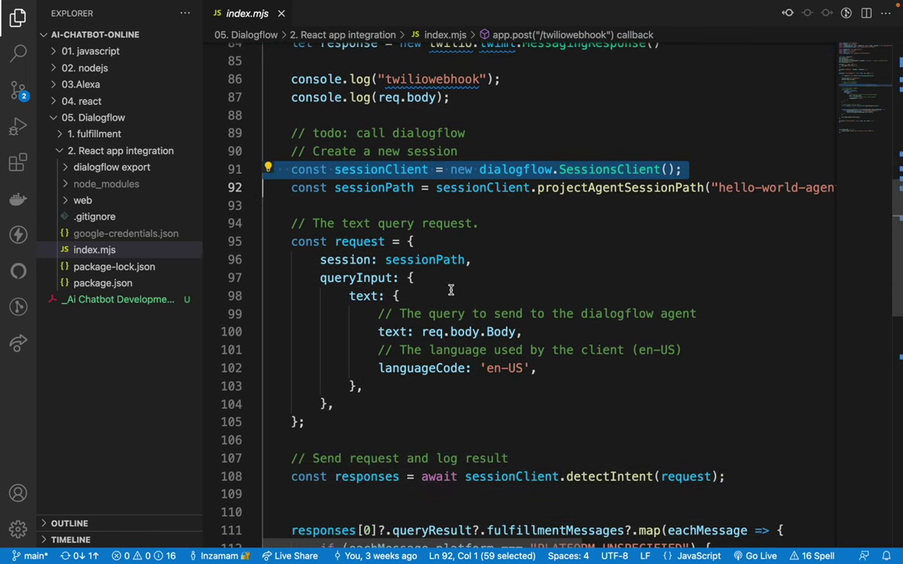
scroll(648, 227, "right", 6)
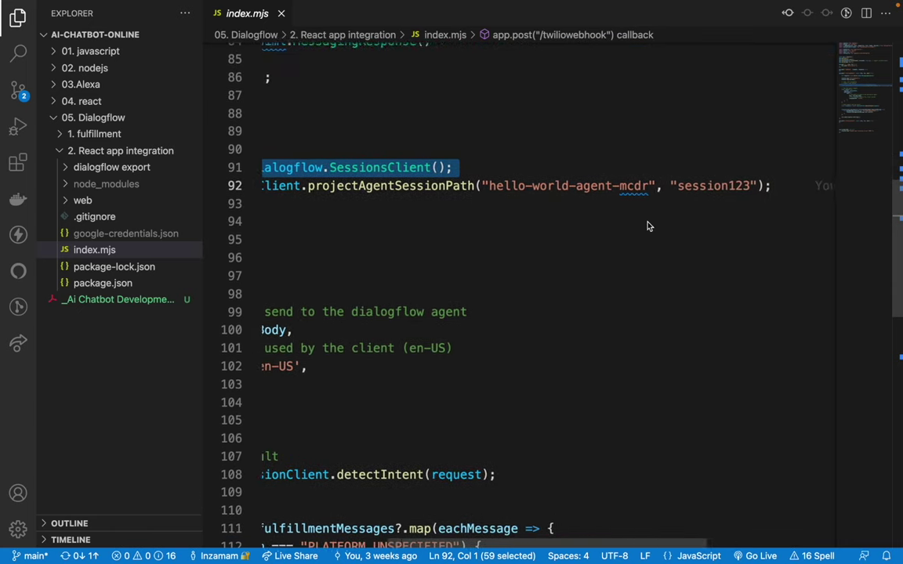
scroll(647, 227, "left", 7)
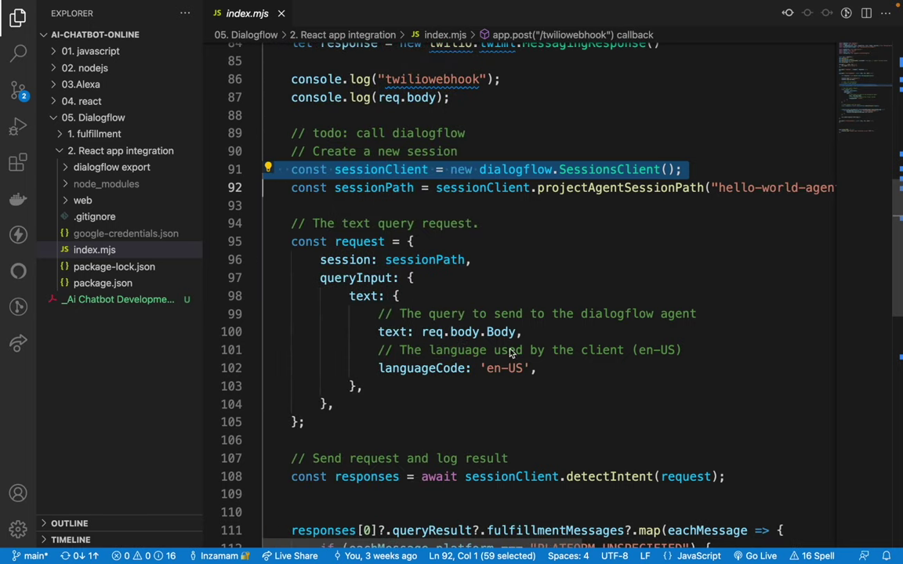
left_click_drag(320, 259, 471, 321)
left_click(517, 351)
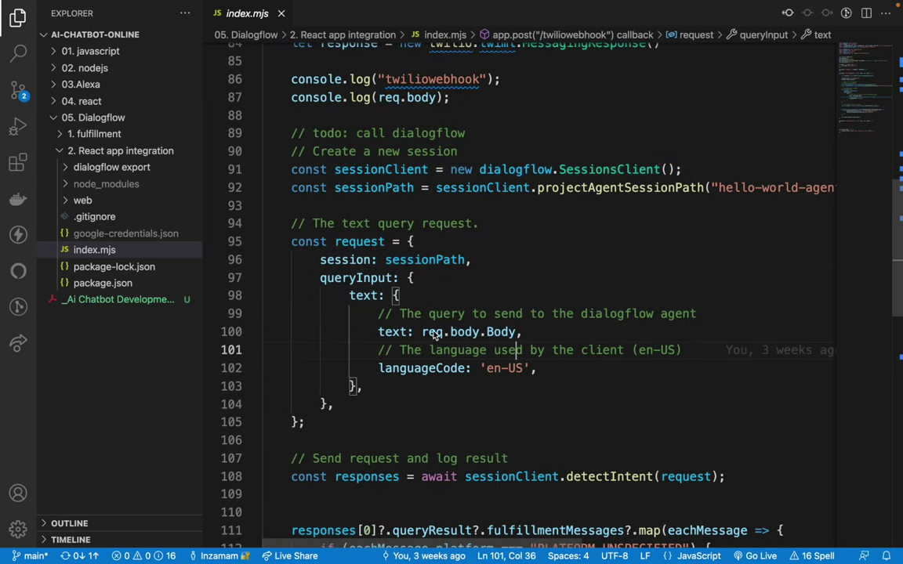
left_click(423, 333)
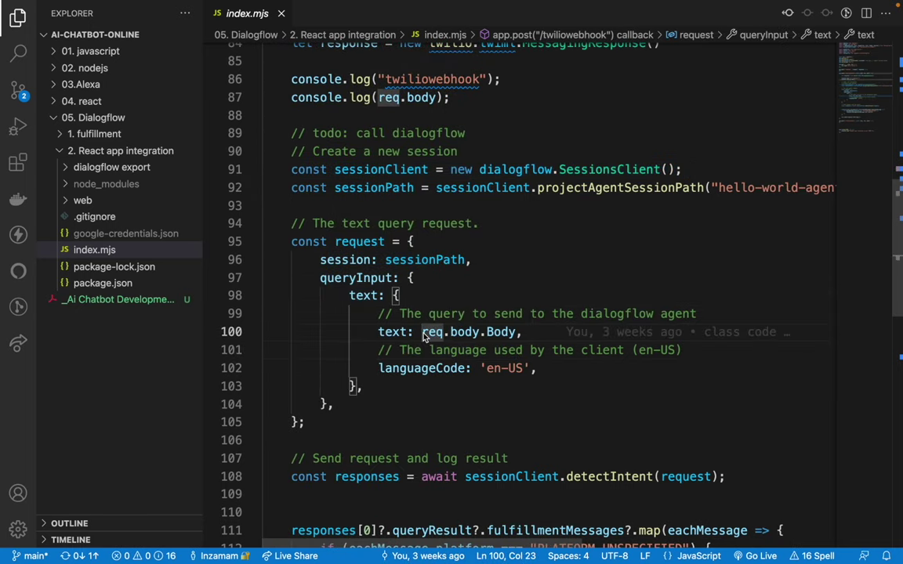
scroll(387, 400, "down", 3)
double_click(368, 350)
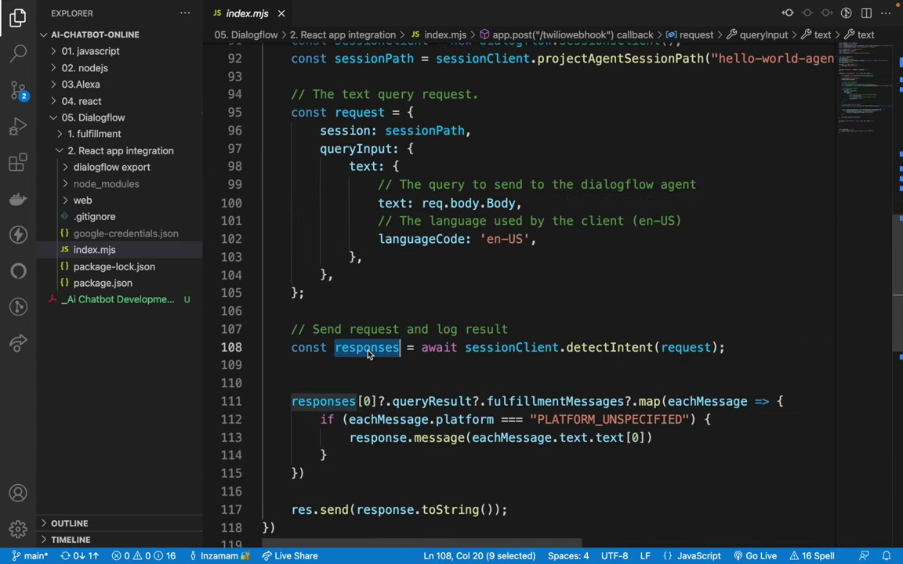
scroll(384, 384, "down", 4)
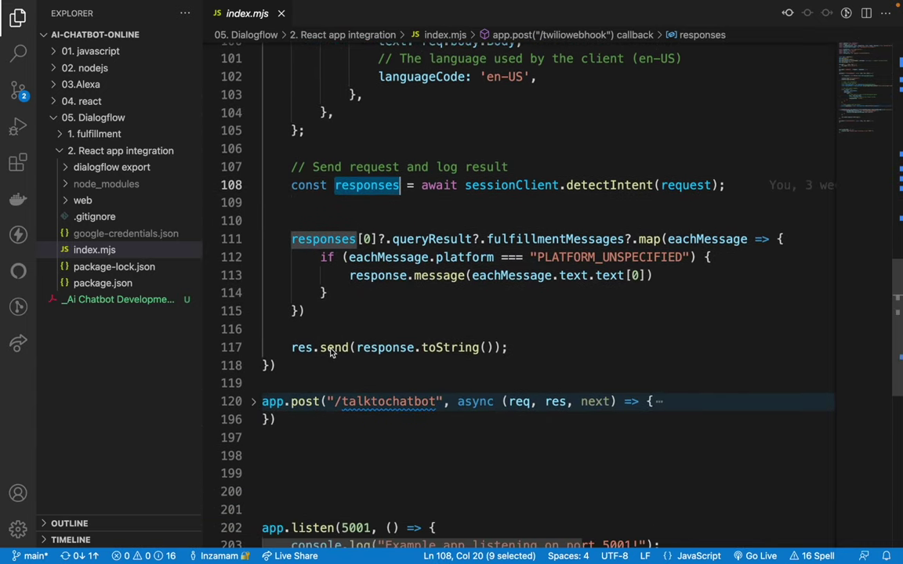
double_click(385, 347)
double_click(449, 348)
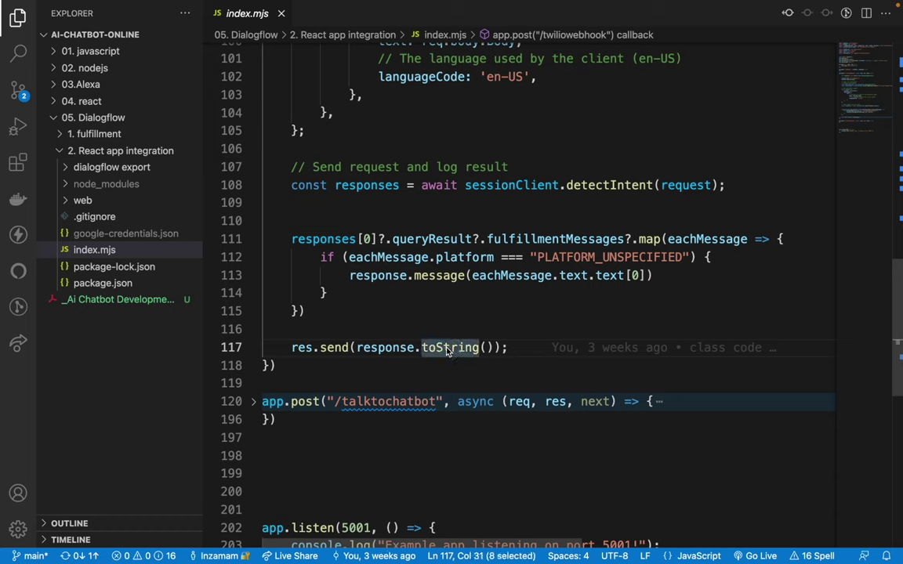
left_click(510, 276)
left_click(478, 296)
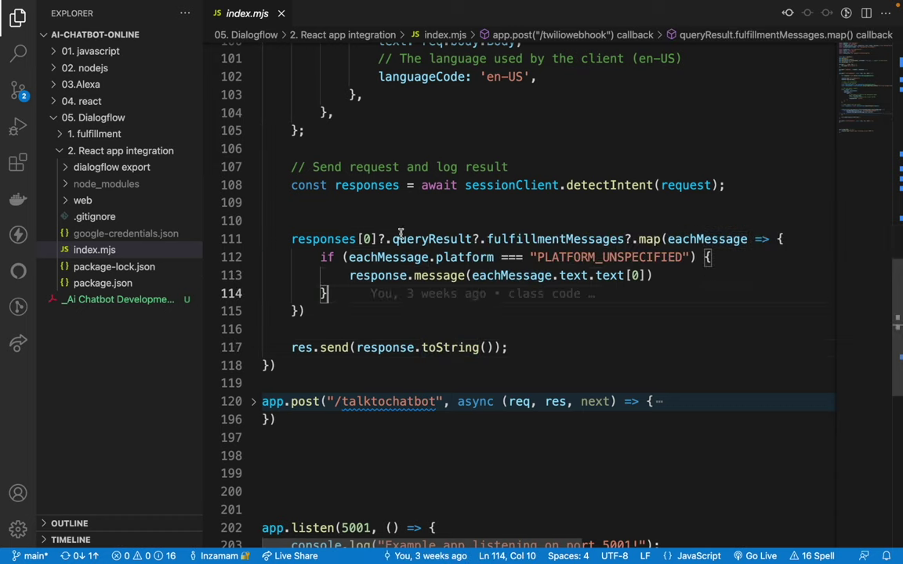
scroll(359, 211, "up", 4)
left_click(389, 232)
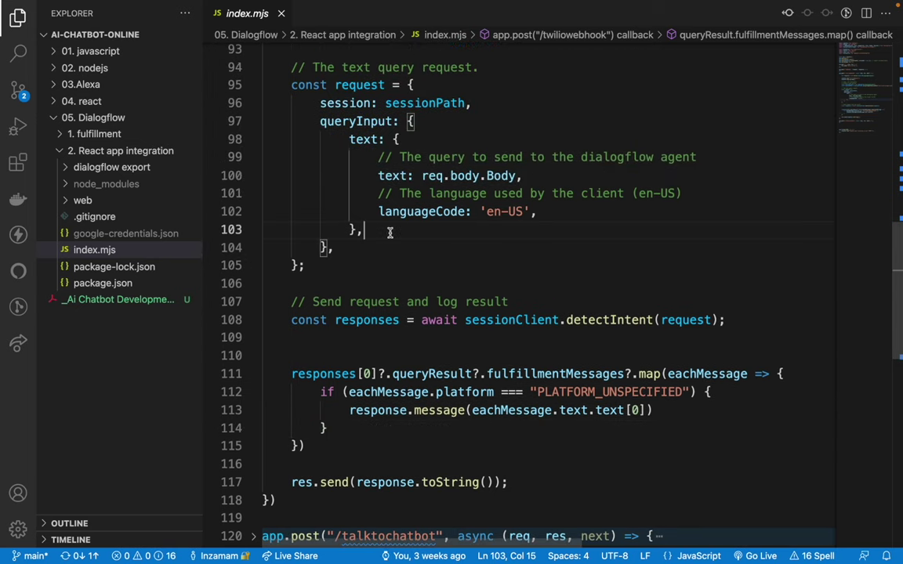
key("ctrl+grave")
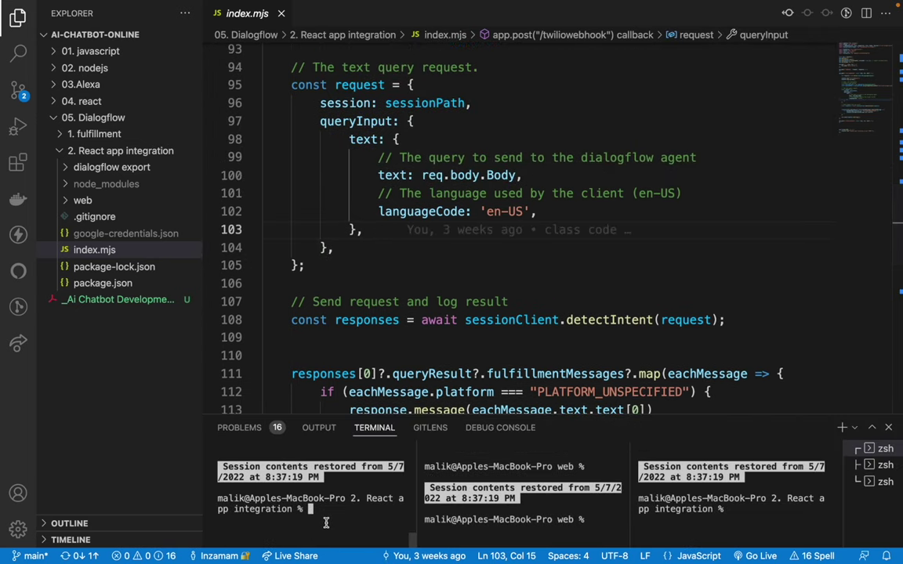
Run npm run dev for the port 5001 server, then rerun ngrok http 5001 in the second pane
type("npm run dev")
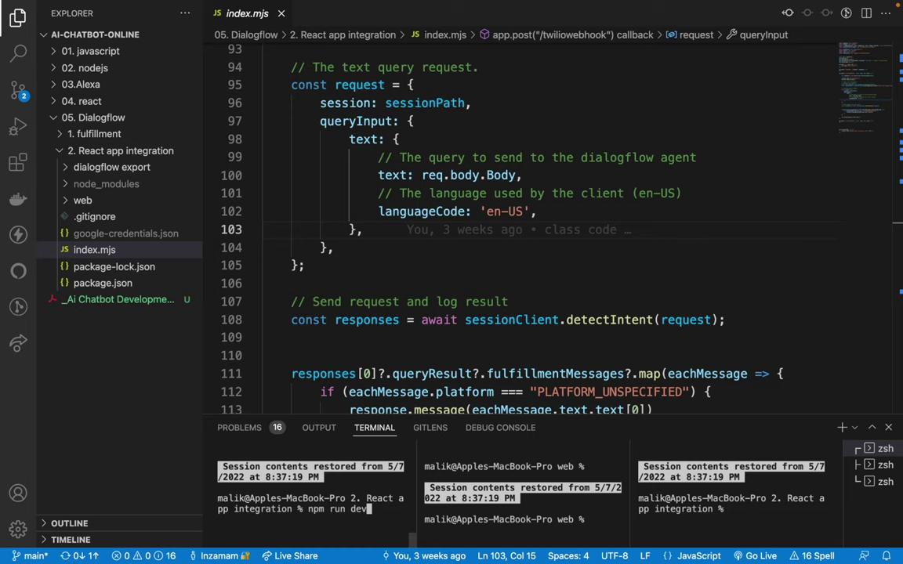
key("Return")
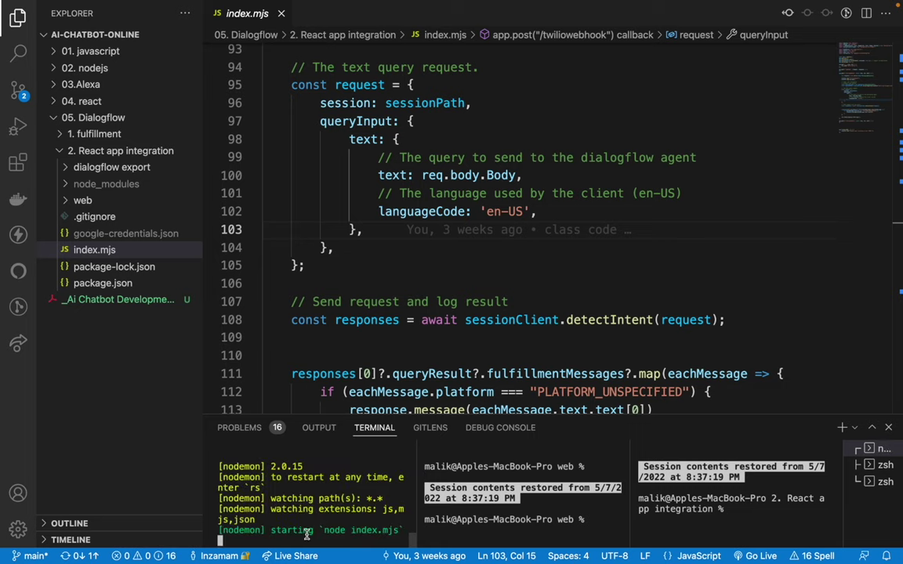
left_click(565, 504)
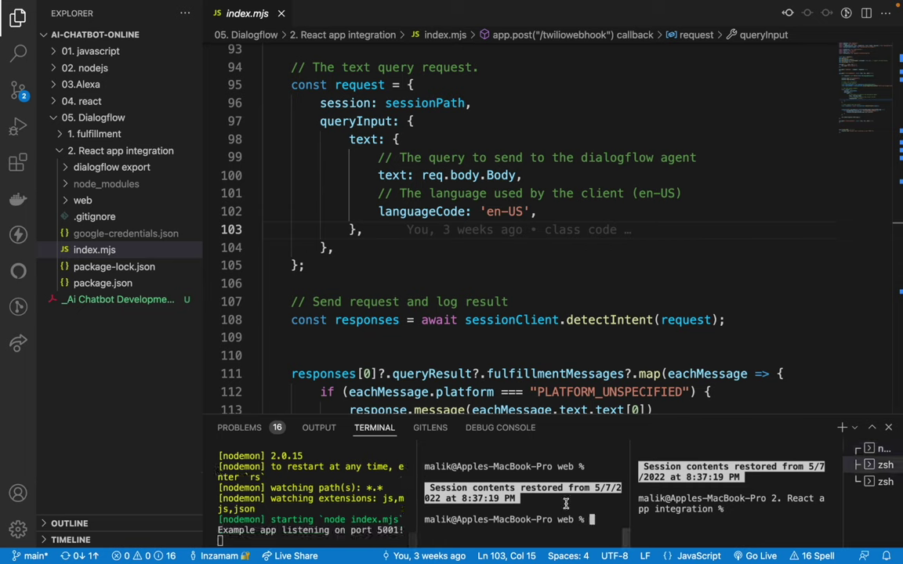
type("npm run dev")
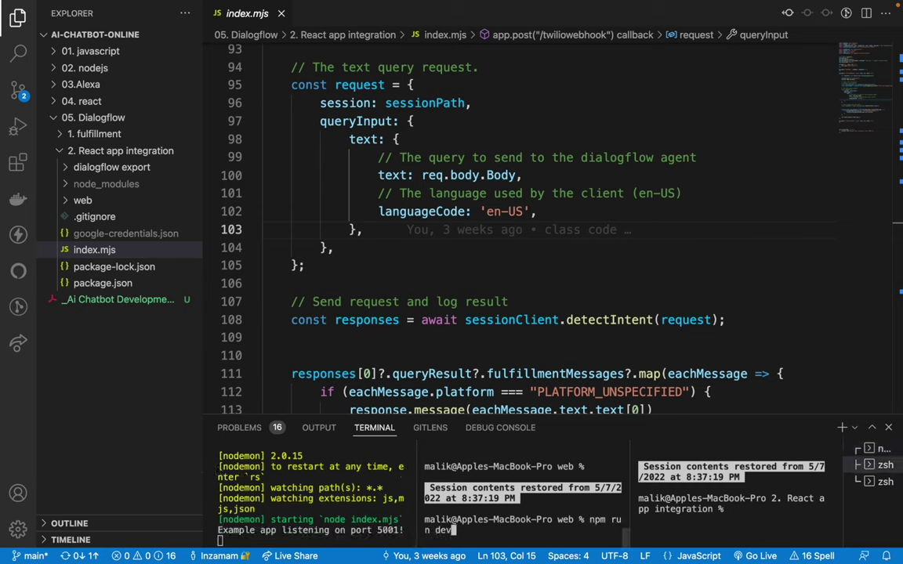
key("BackSpace")
key("BackSpace")
key("BackSpace")
key("BackSpace")
key("BackSpace")
key("BackSpace")
key("BackSpace")
type("start")
key("Up")
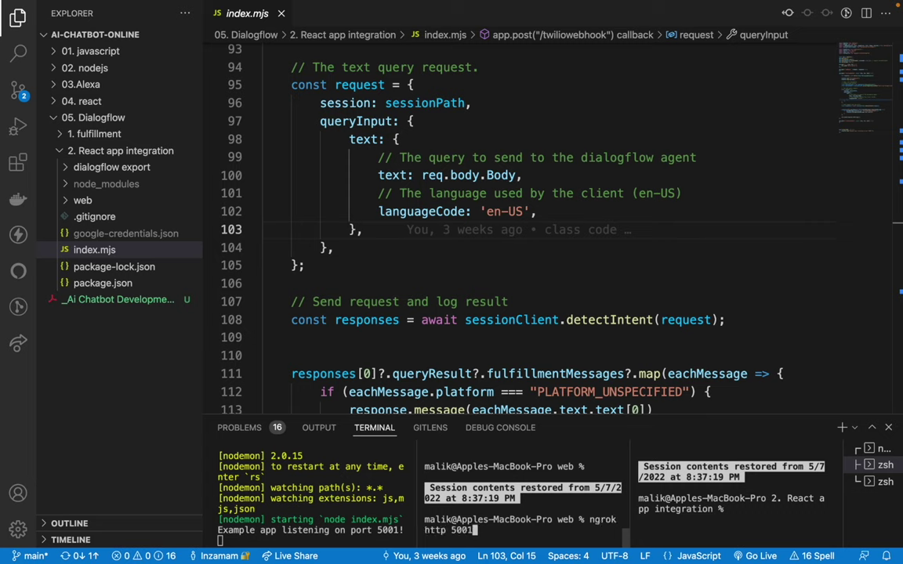
key("Return")
Widen the ngrok terminal pane and select the ngrok forwarding URL
scroll(449, 232, "down", 2)
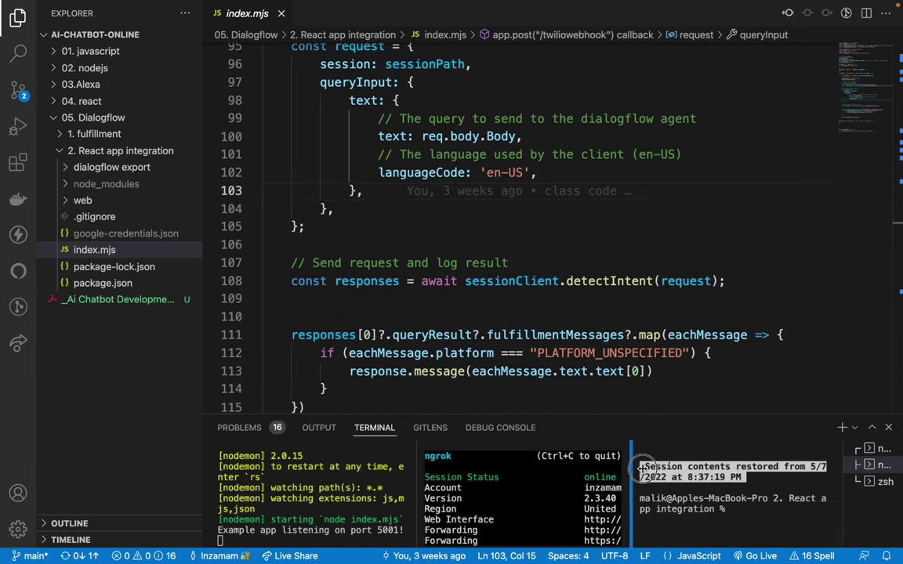
left_click_drag(641, 467, 752, 467)
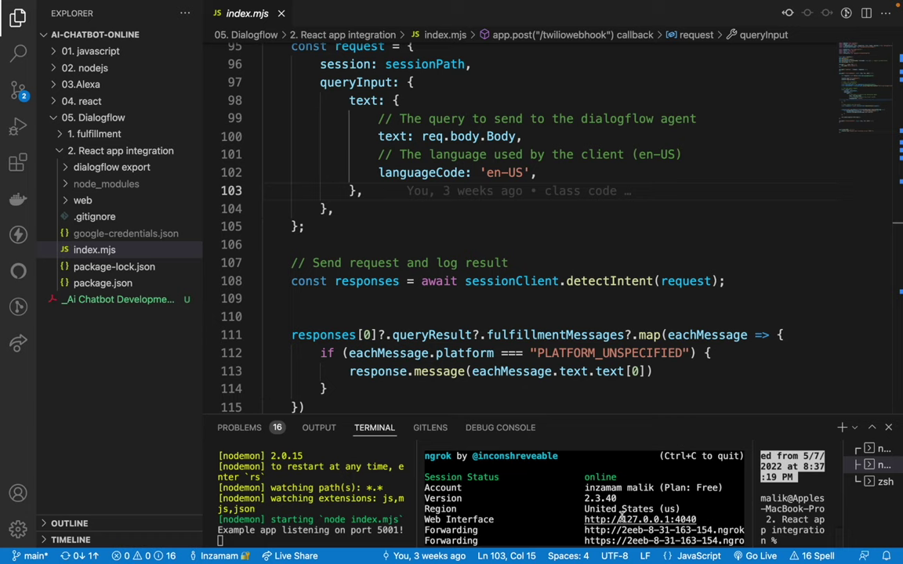
double_click(606, 531)
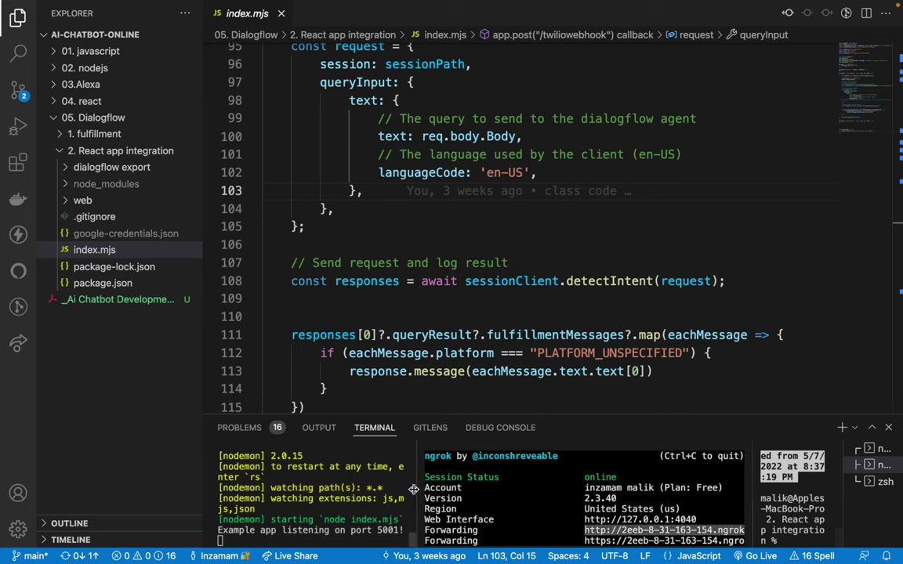
left_click_drag(413, 489, 346, 487)
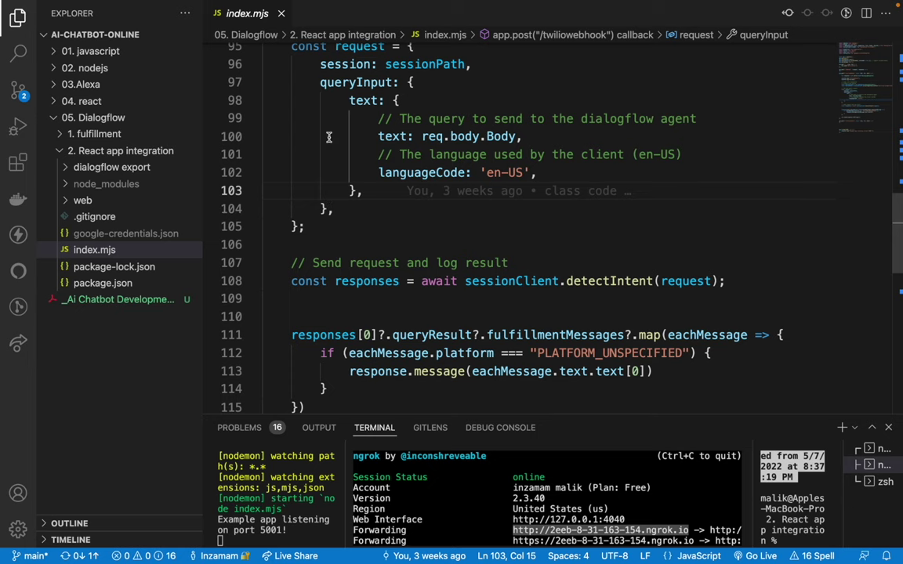
Scroll index.mjs up to the /twiliowebhook route, then go to Twilio's Active Numbers page
scroll(328, 137, "up", 2)
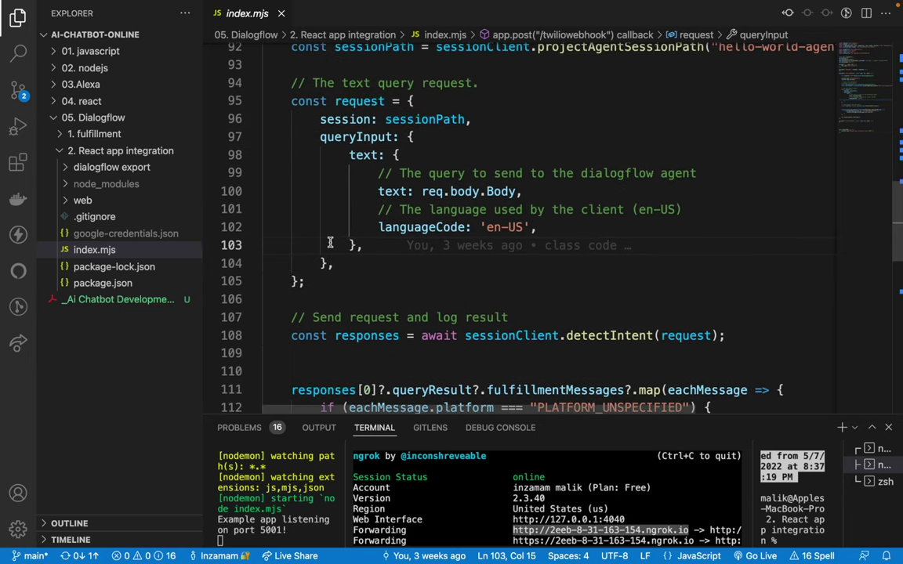
scroll(330, 243, "up", 1)
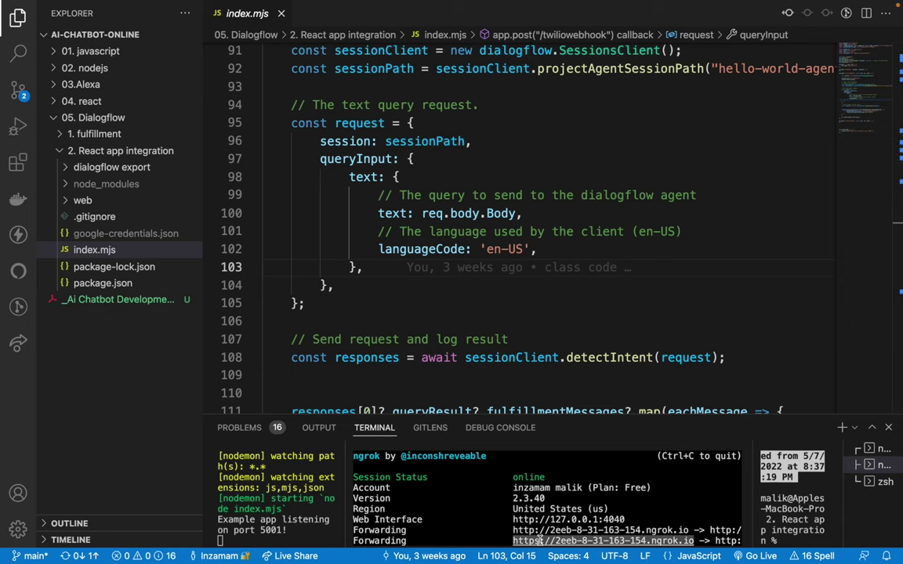
scroll(320, 175, "up", 6)
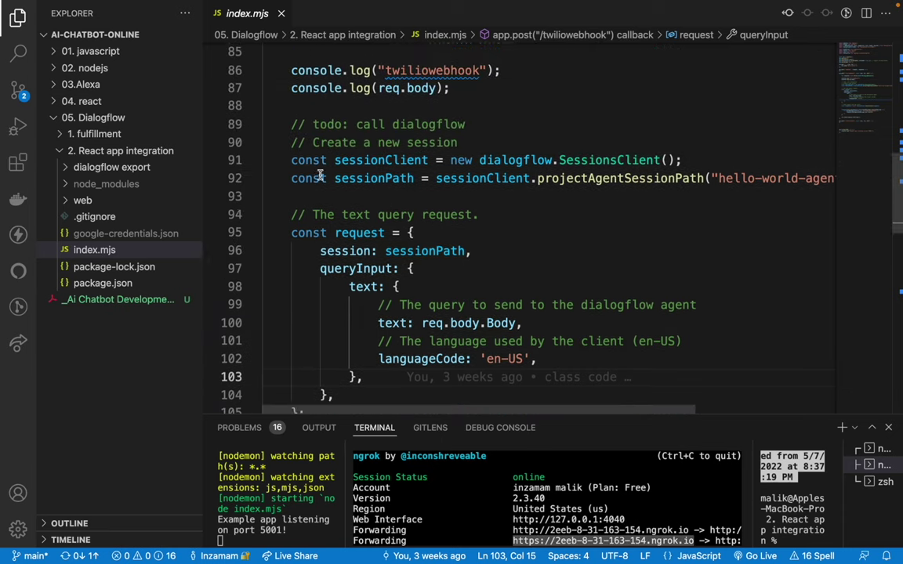
scroll(320, 175, "up", 1)
key("ctrl+Left")
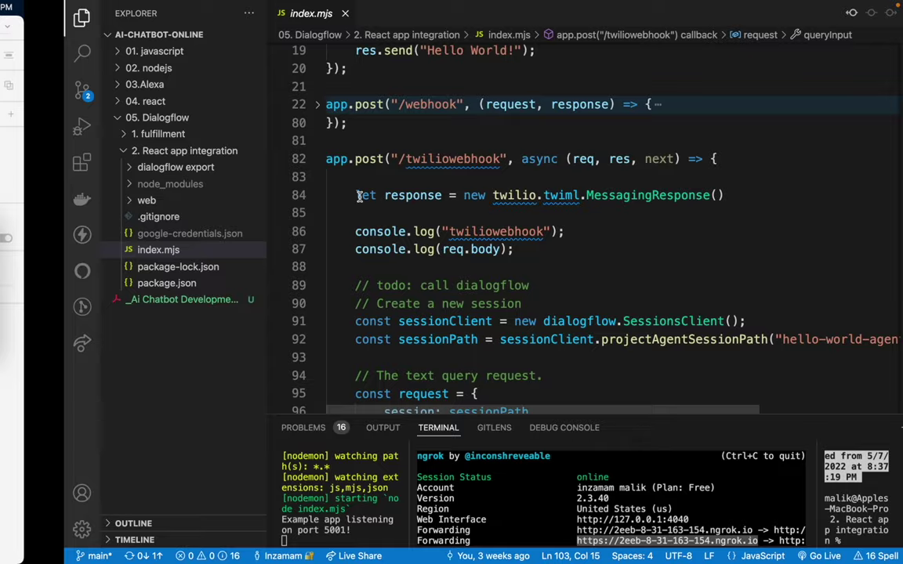
key("ctrl+Right")
key("ctrl+Right")
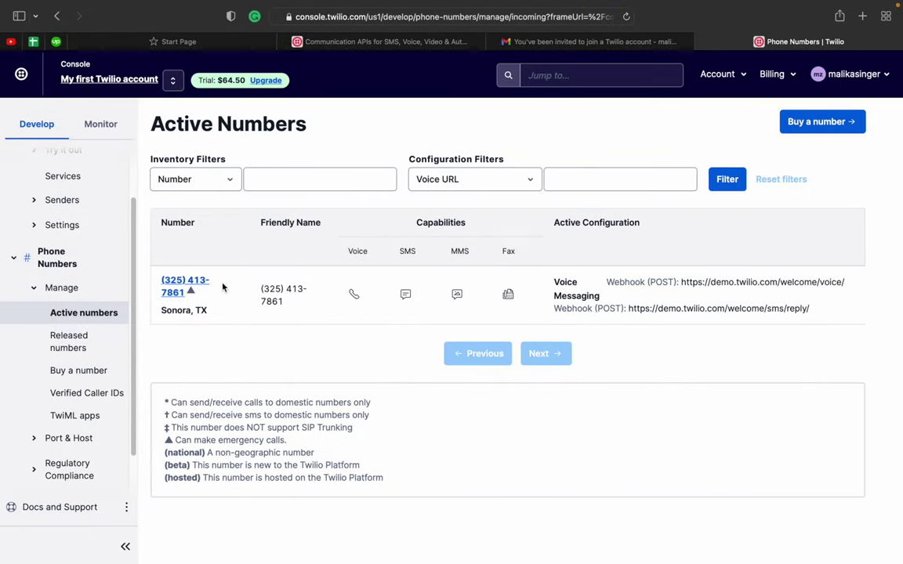
Open the Sonora, TX number's configuration and scroll down to its Messaging webhook section
left_click(180, 286)
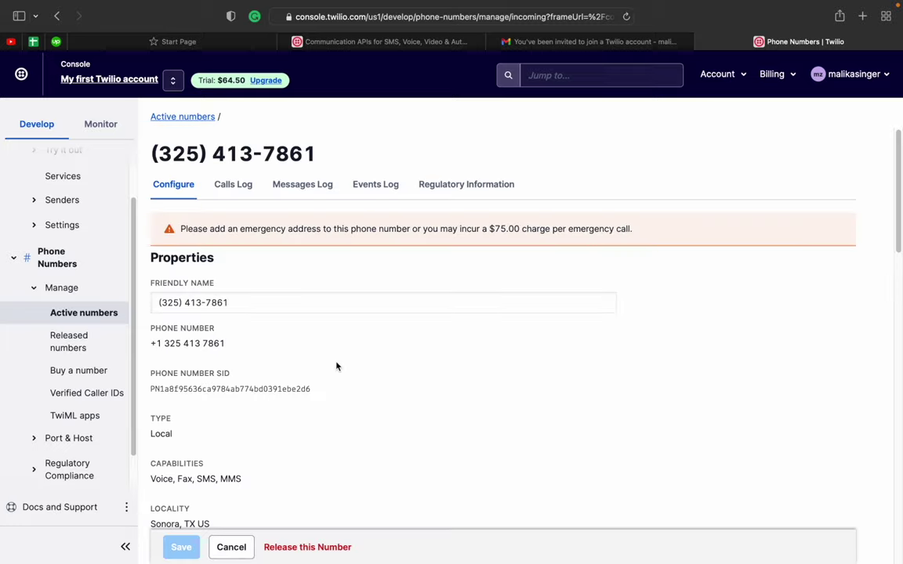
scroll(265, 383, "down", 4)
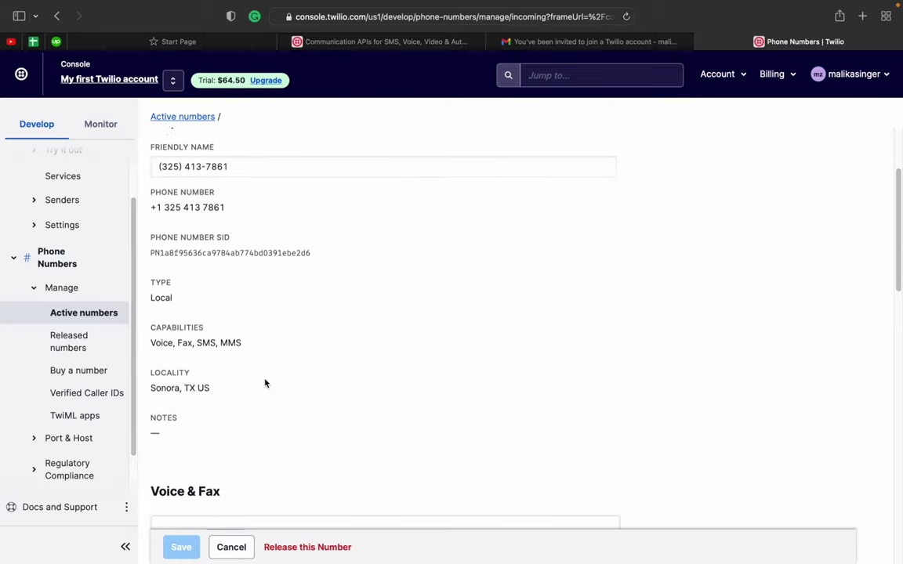
scroll(265, 383, "down", 10)
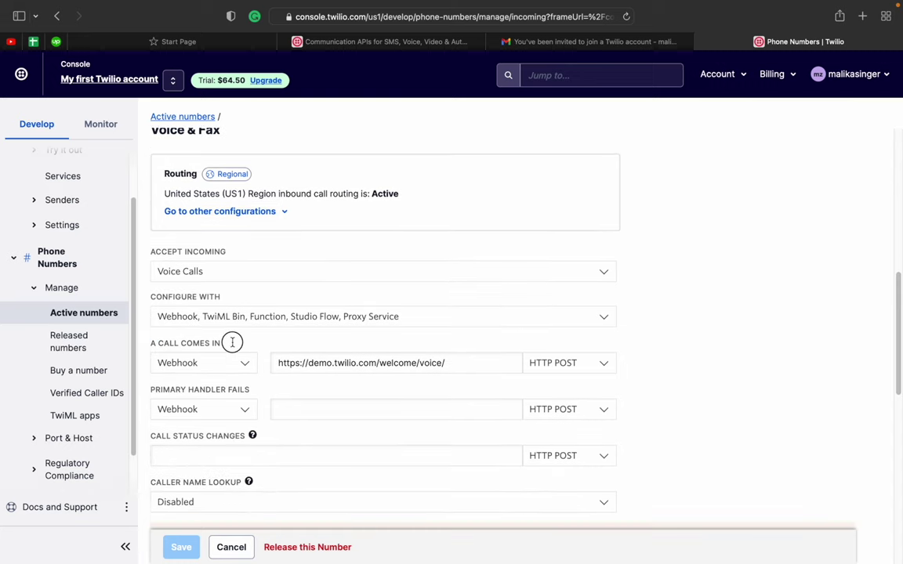
scroll(232, 343, "down", 3)
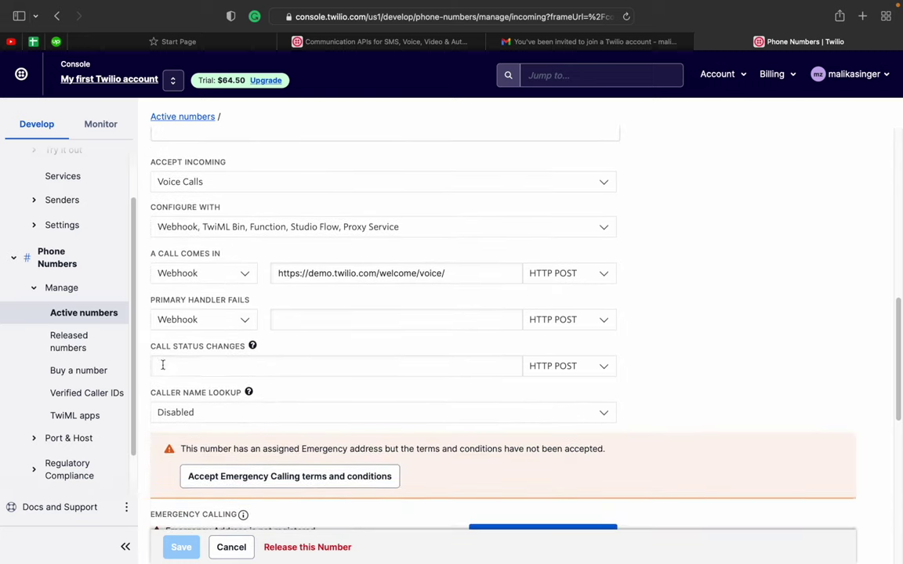
scroll(163, 365, "down", 8)
scroll(179, 400, "down", 6)
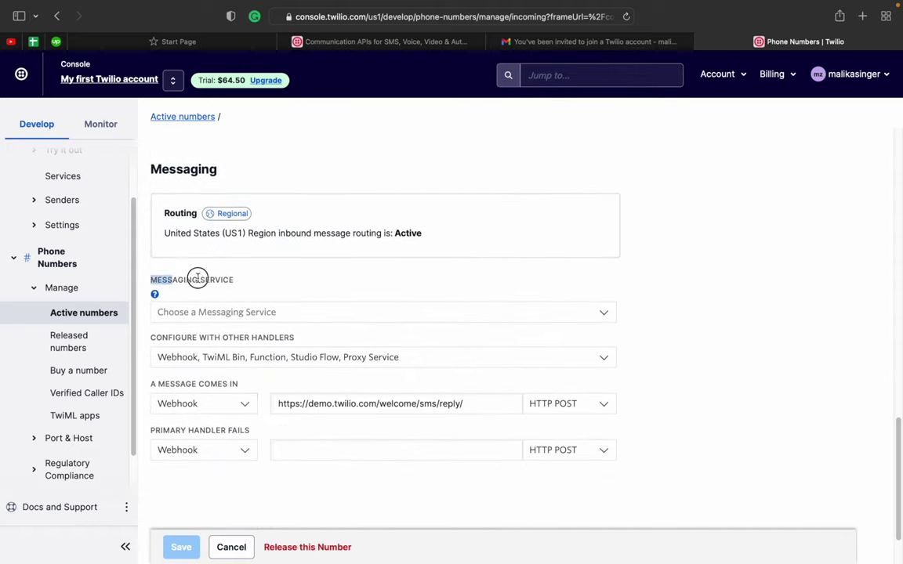
scroll(236, 282, "down", 1)
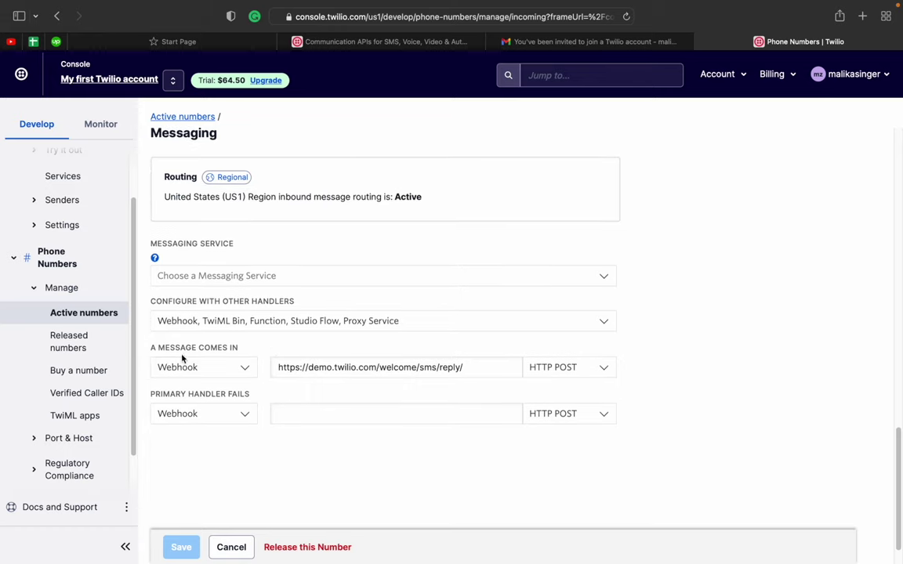
Replace the incoming-message webhook with the ngrok URL plus /twiliowebhook copied from index.mjs
left_click_drag(150, 347, 235, 348)
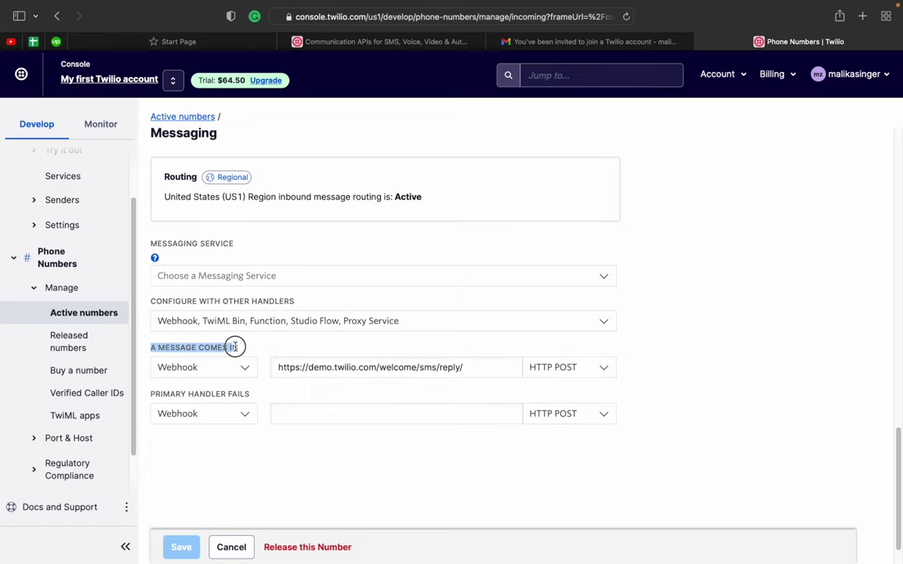
triple_click(421, 369)
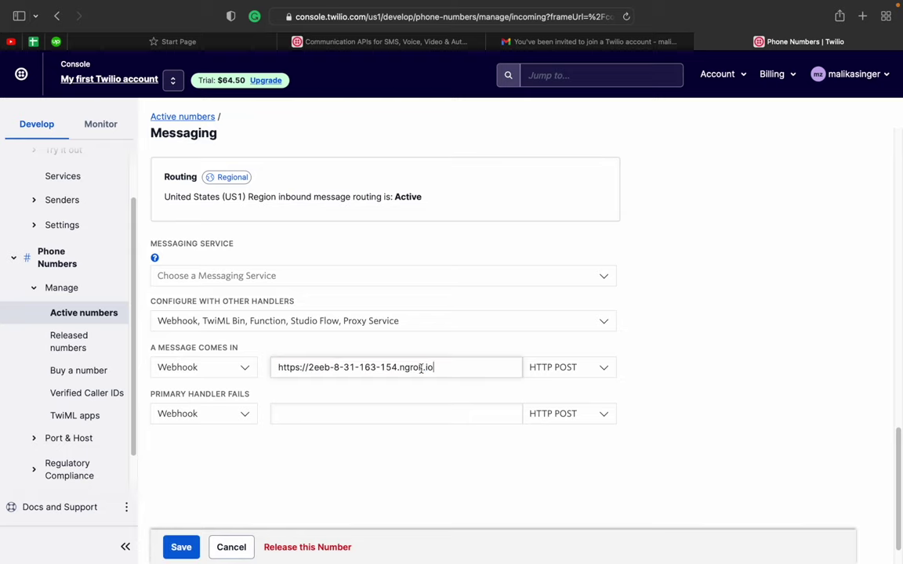
key("ctrl+Right")
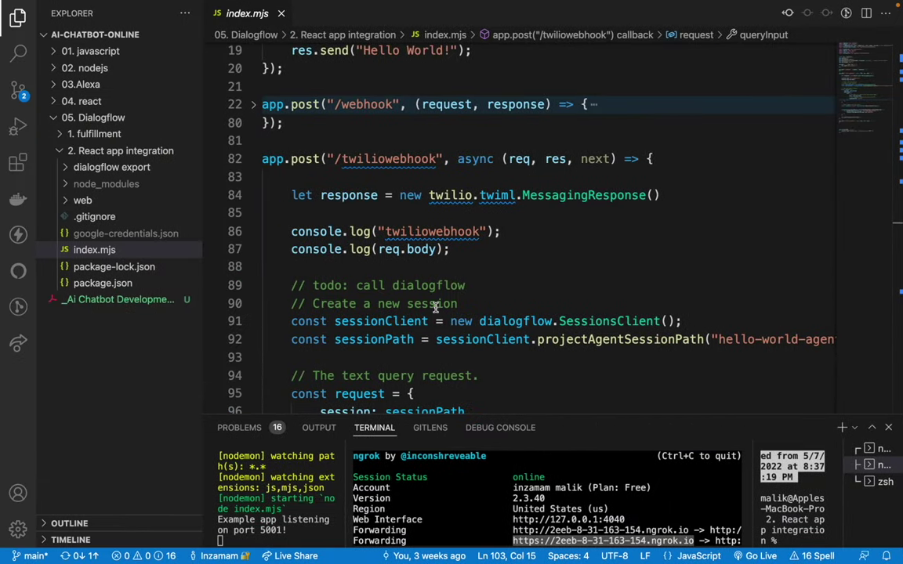
double_click(390, 160)
key("super+c")
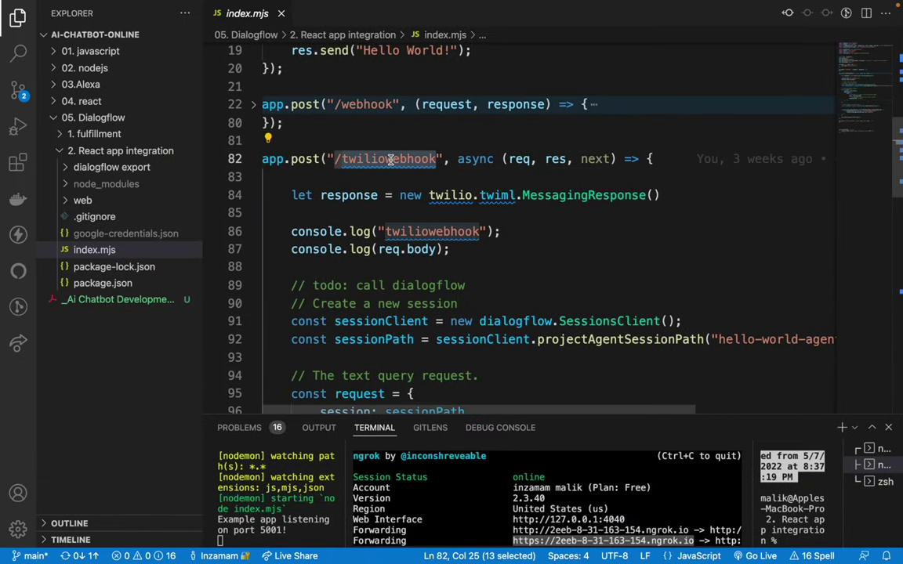
key("ctrl+Right")
left_click(459, 368)
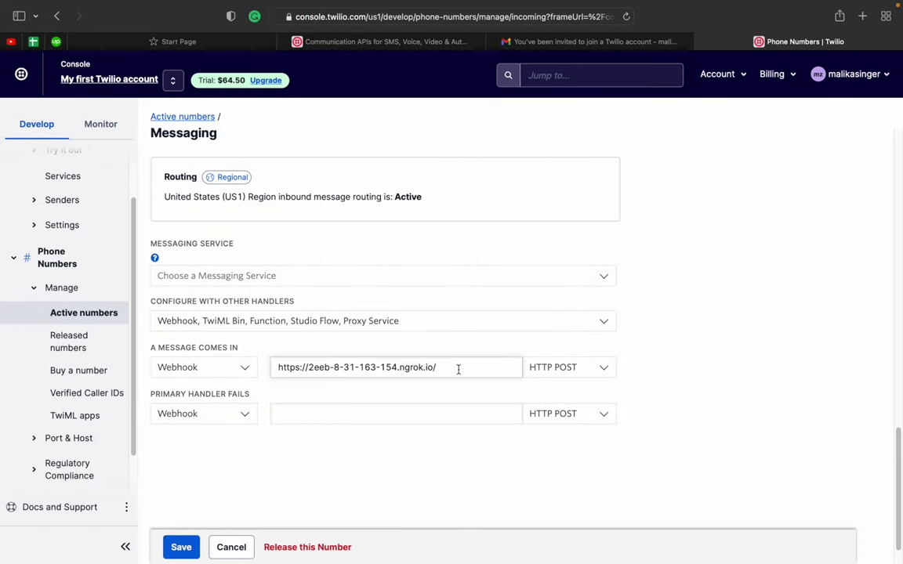
key("super+v")
Keep HTTP POST as the method, matching the app.post route on line 82, and recheck the URL
left_click(591, 370)
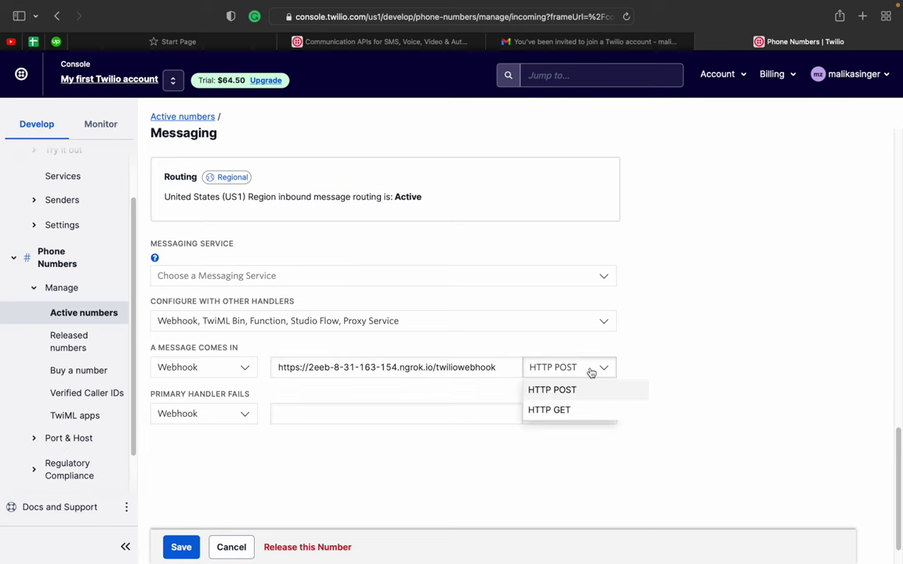
left_click(591, 370)
key("ctrl+Left")
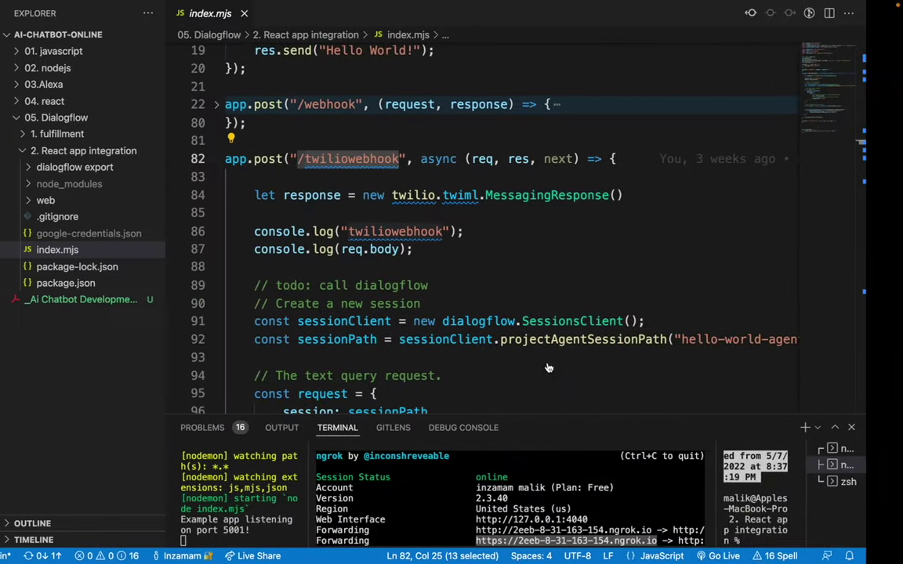
double_click(304, 159)
key("ctrl+Right")
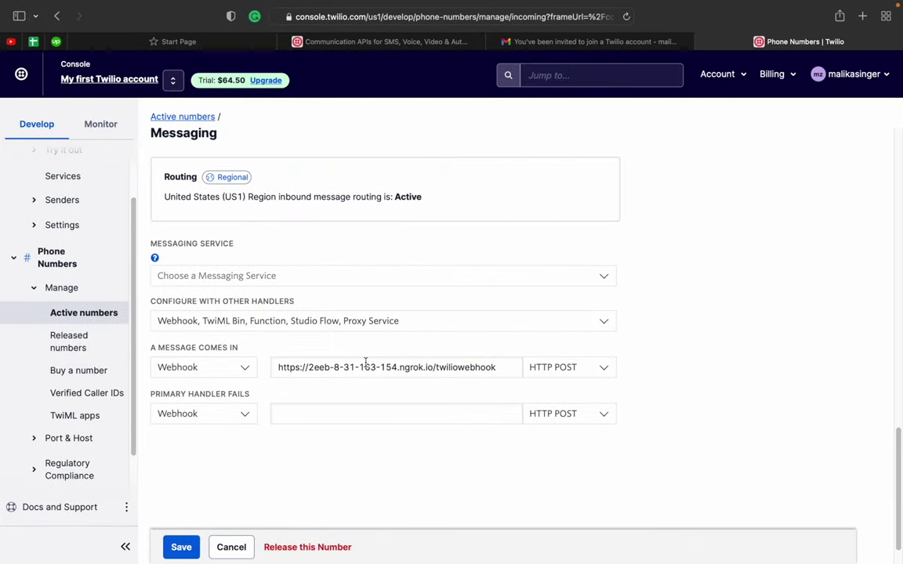
left_click_drag(308, 366, 457, 367)
left_click(458, 367)
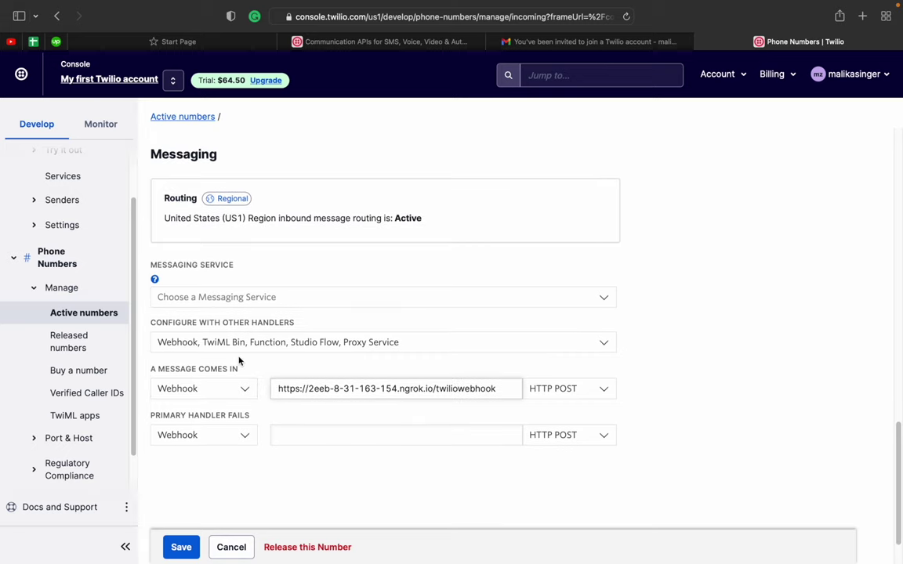
Save the ngrok /twiliowebhook URL as the number's incoming-message webhook and confirm the update
left_click(179, 547)
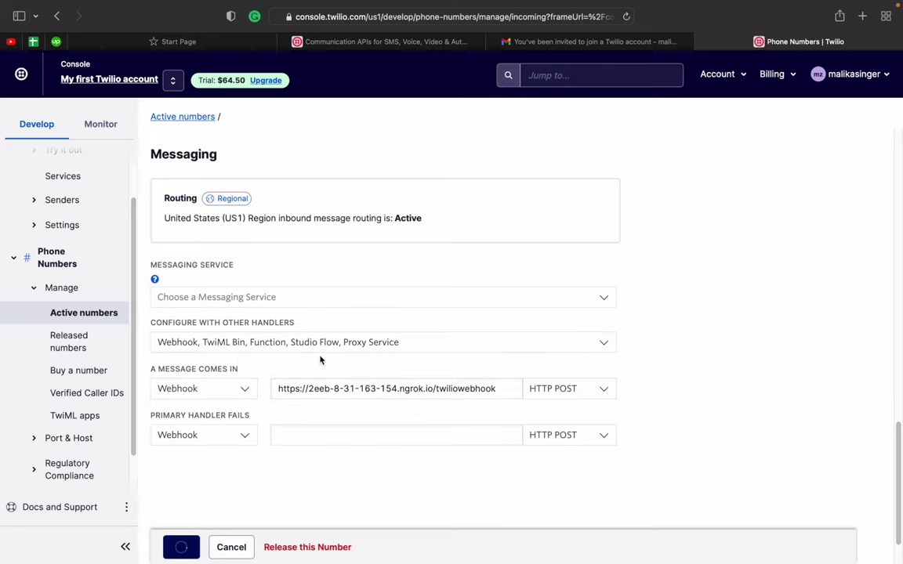
scroll(320, 360, "up", 5)
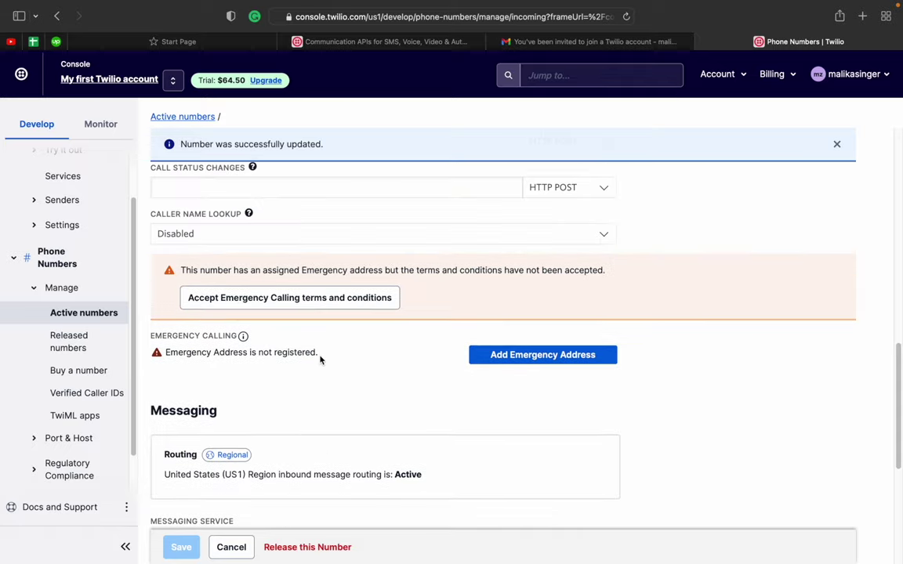
scroll(319, 360, "down", 1)
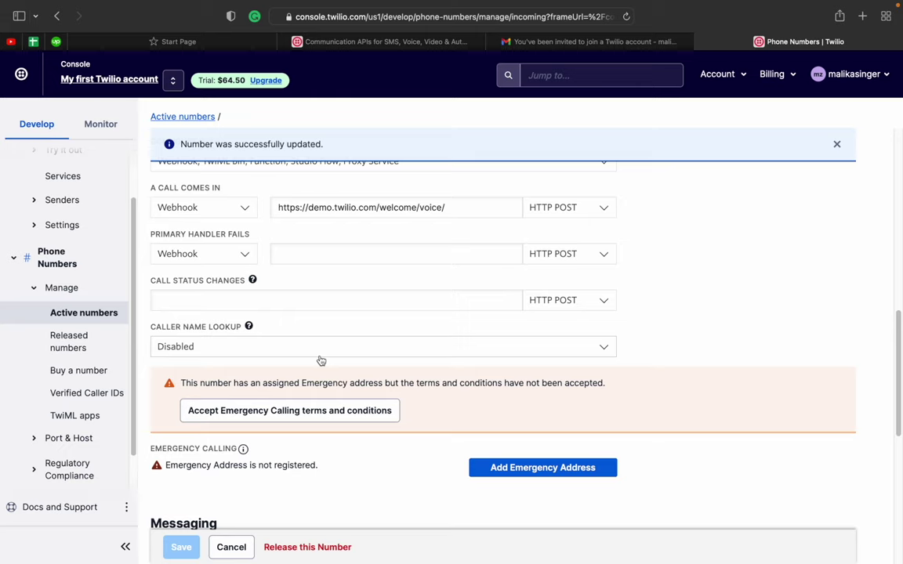
scroll(268, 358, "up", 10)
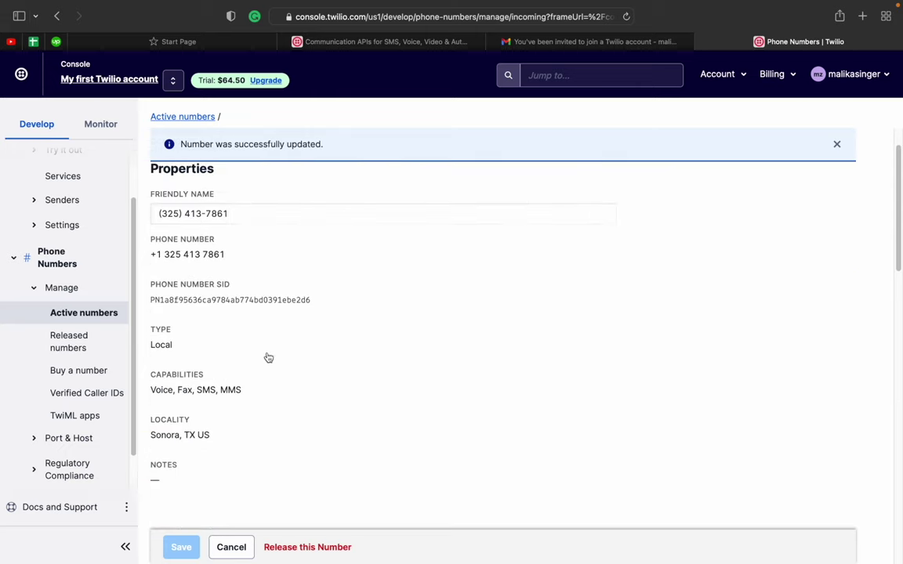